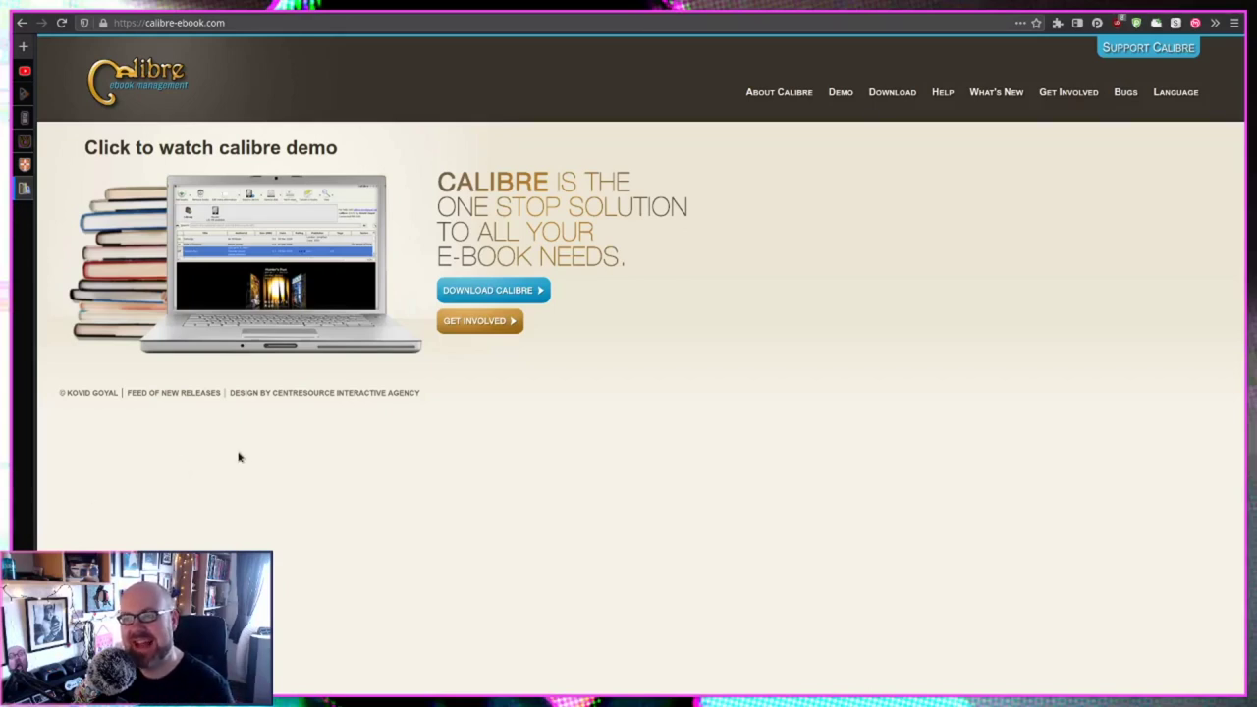
View the Cambridge Dictionary pronunciation page for "calibre" and close its tab.
click(24, 167)
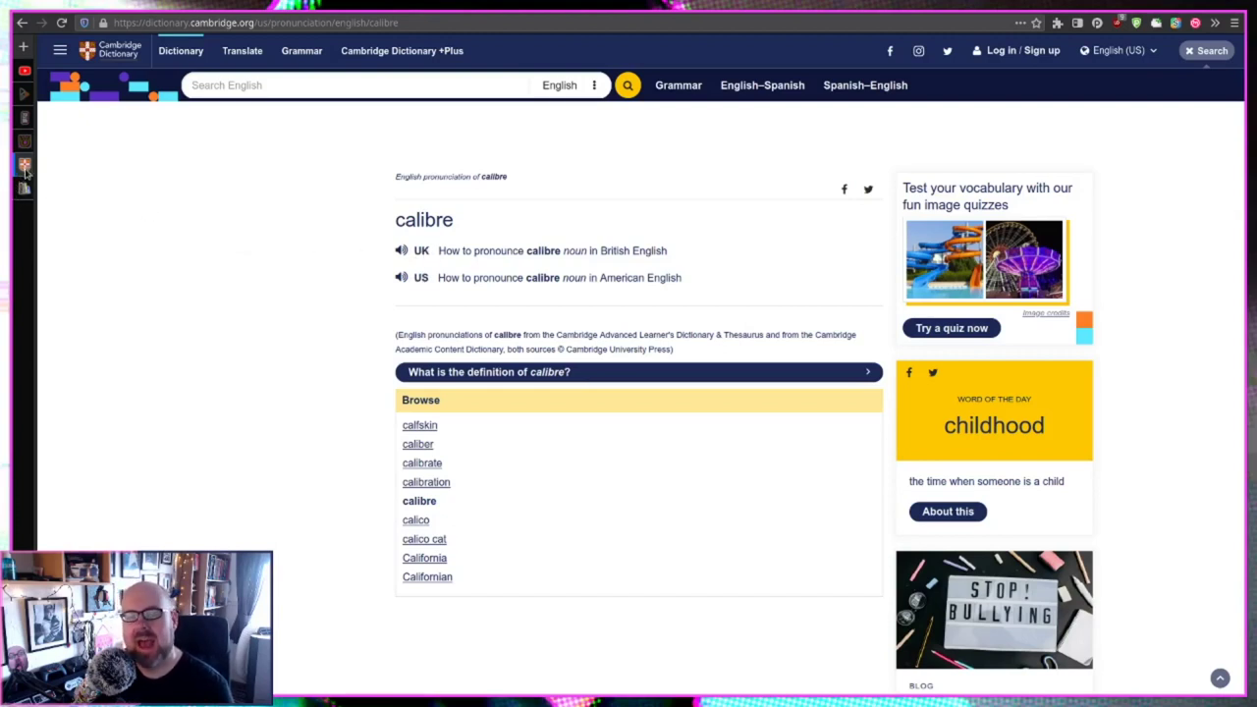
click(25, 167)
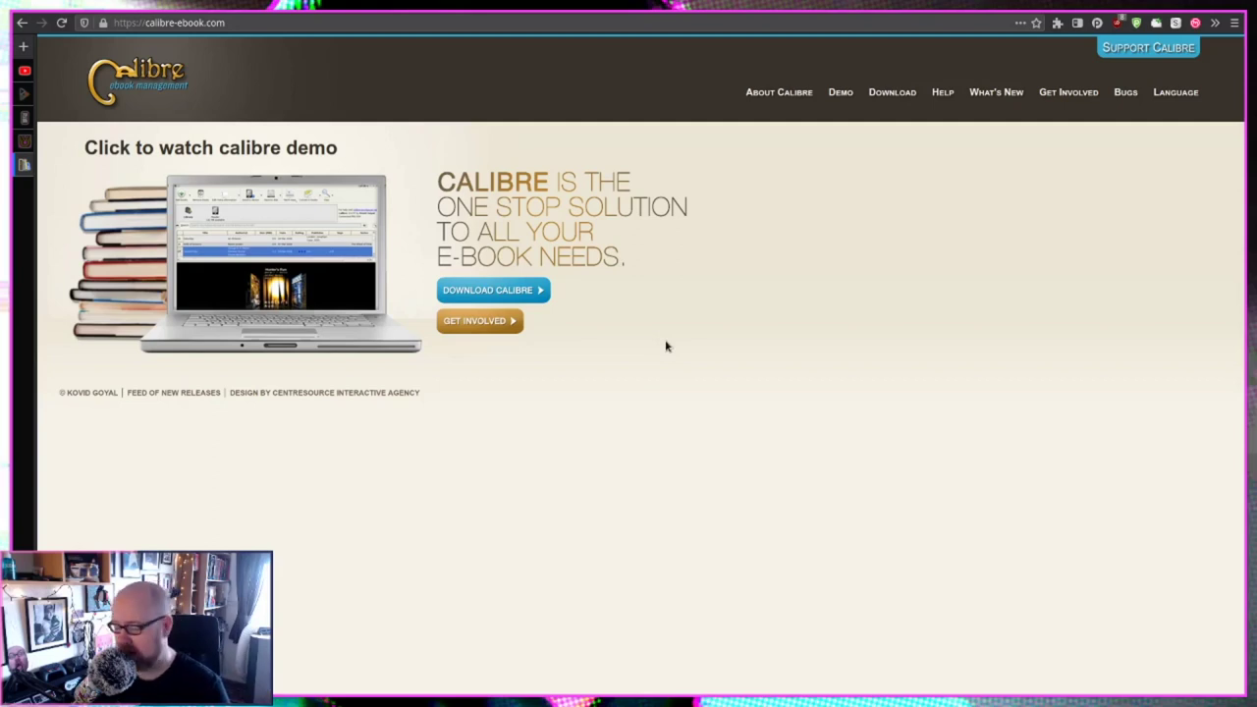
Switch to the calibre program and examine the library's book list, including which titles are on the connected device.
key(alt+Tab)
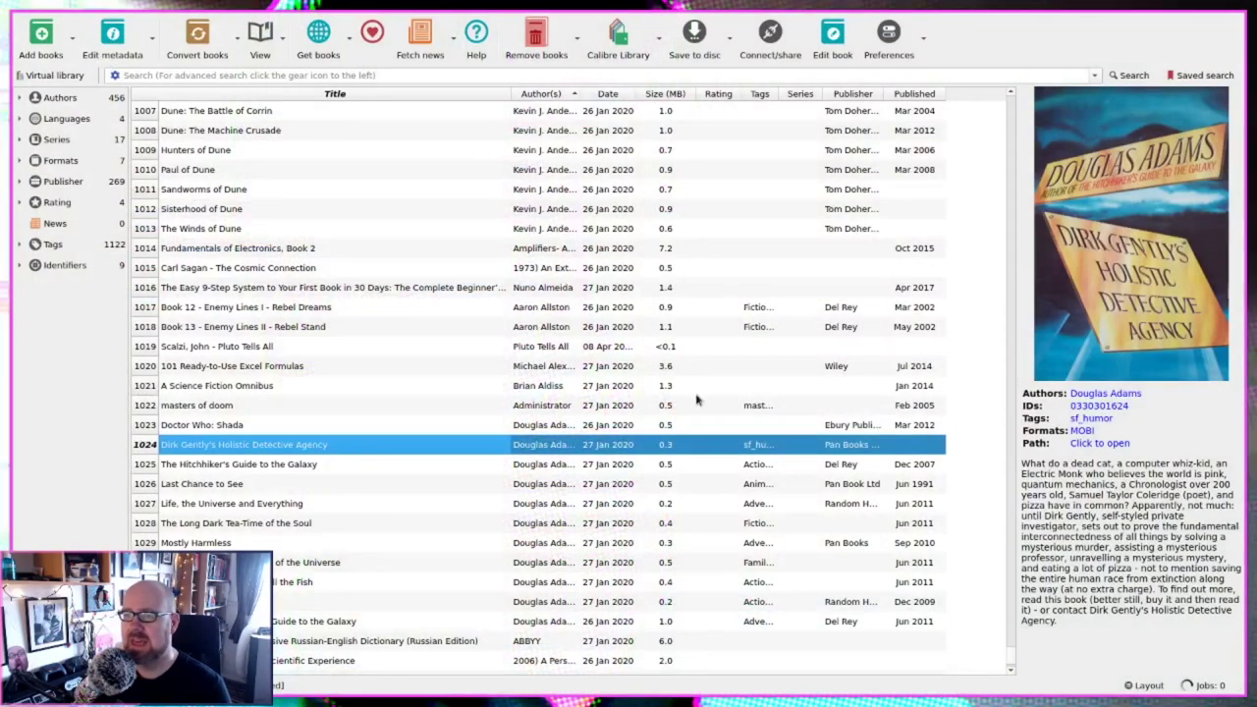
scroll(660, 403, down, 2)
scroll(658, 404, up, 3)
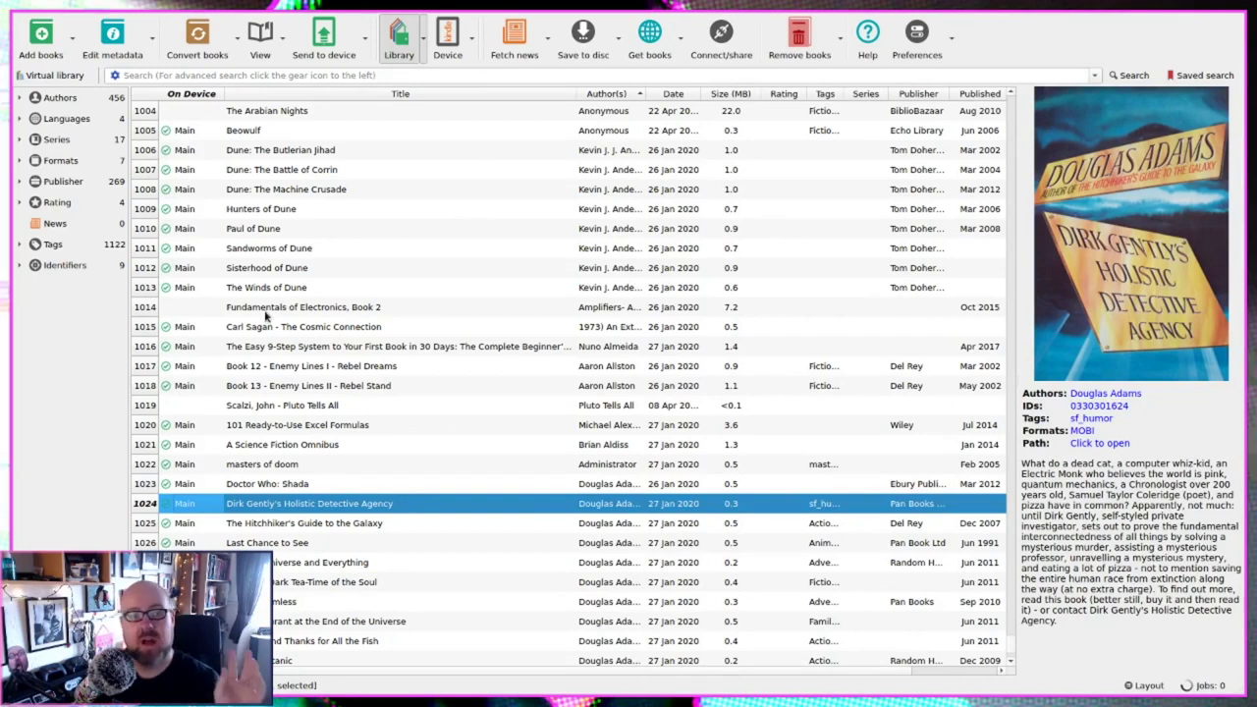
scroll(411, 358, down, 3)
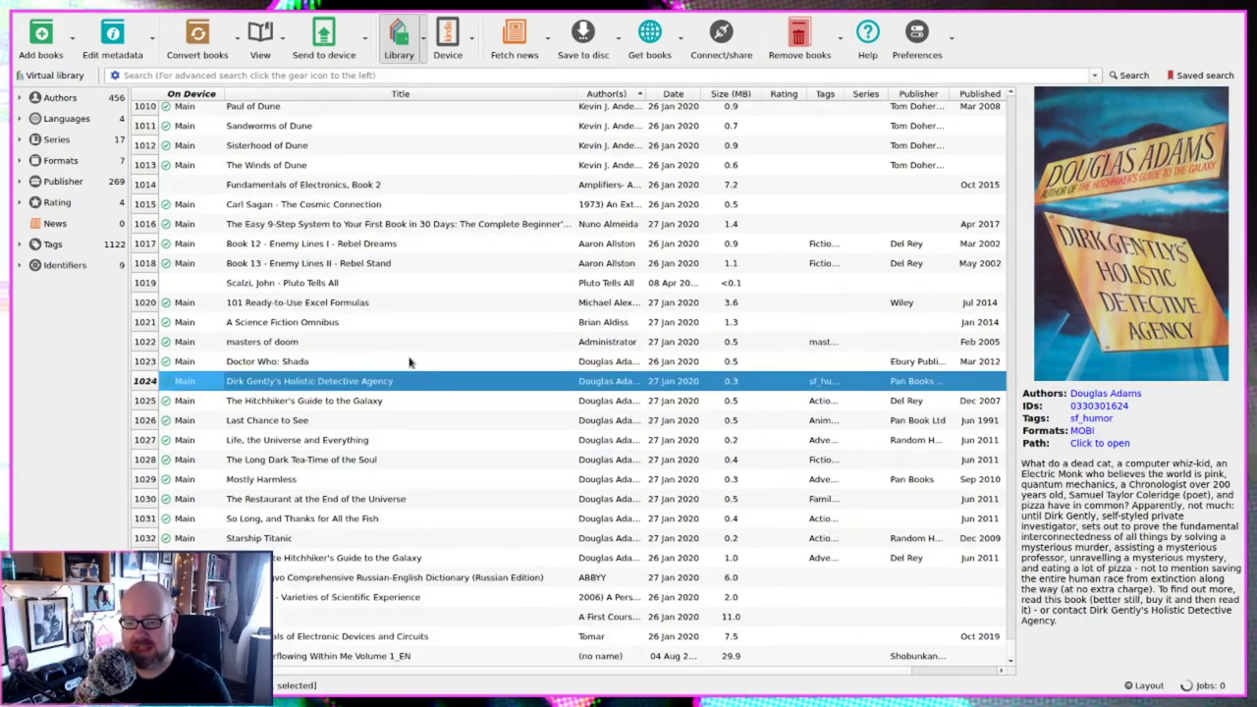
scroll(412, 363, up, 14)
scroll(426, 359, up, 20)
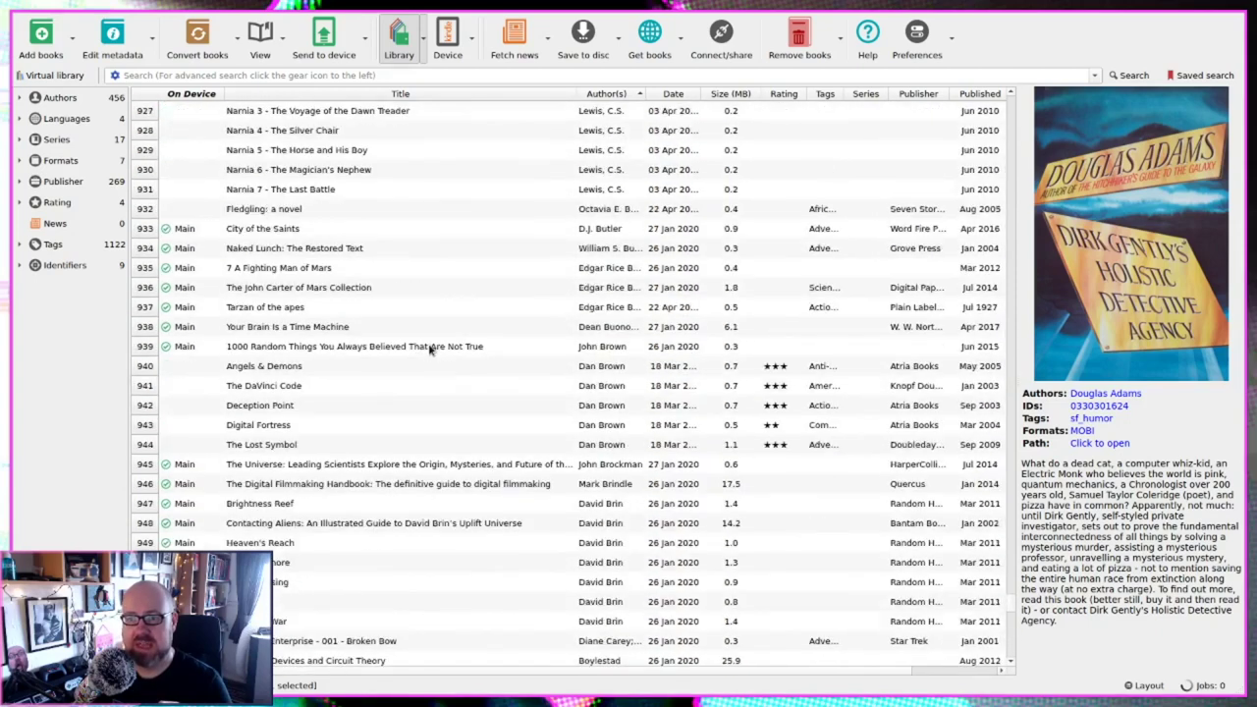
scroll(430, 351, down, 20)
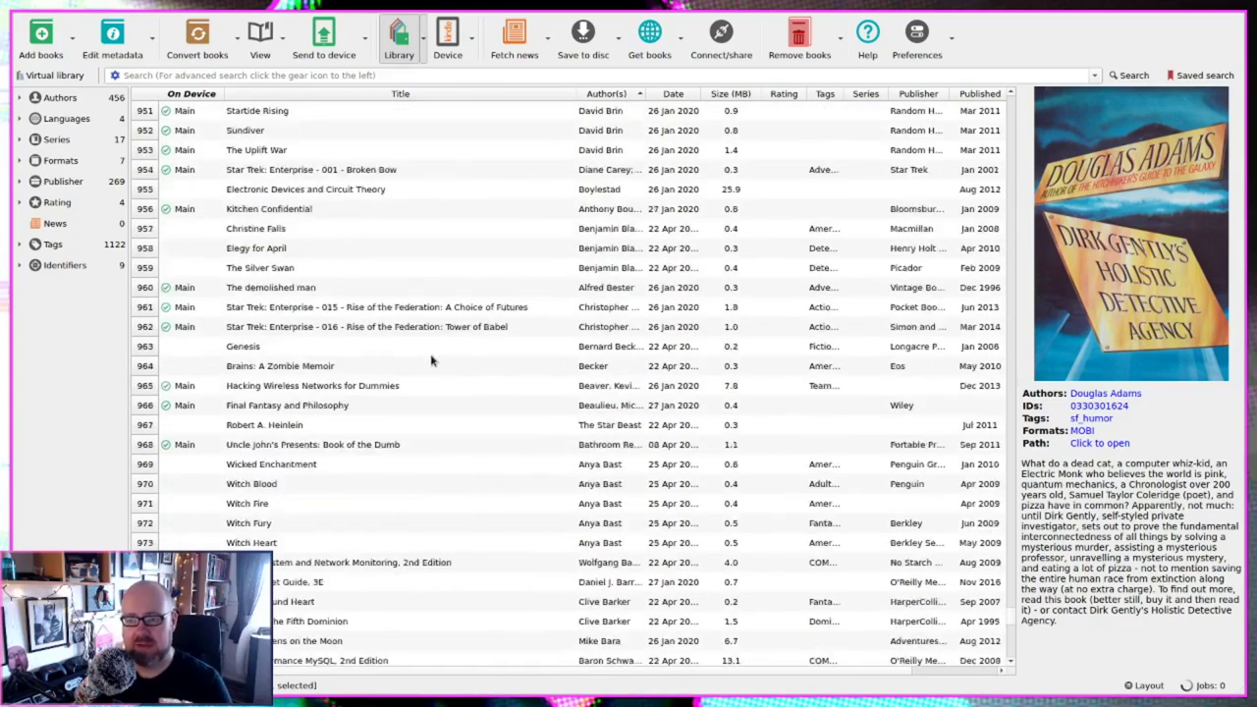
scroll(432, 352, down, 4)
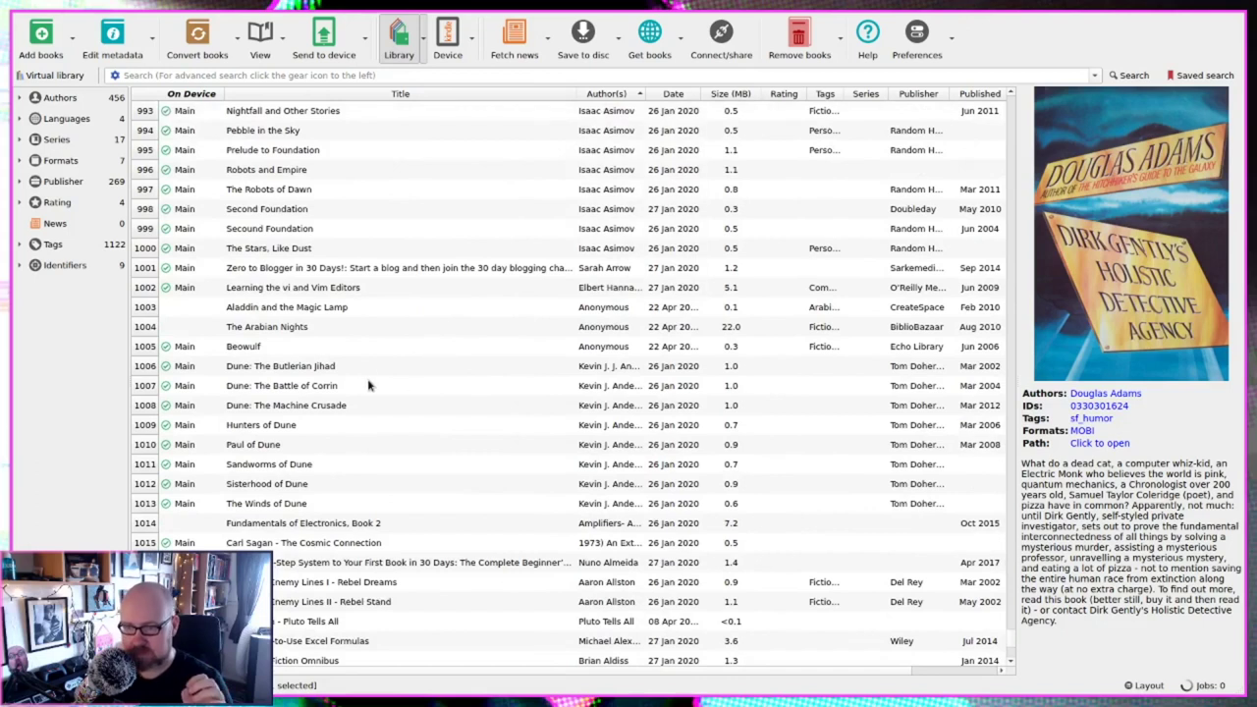
scroll(392, 378, down, 2)
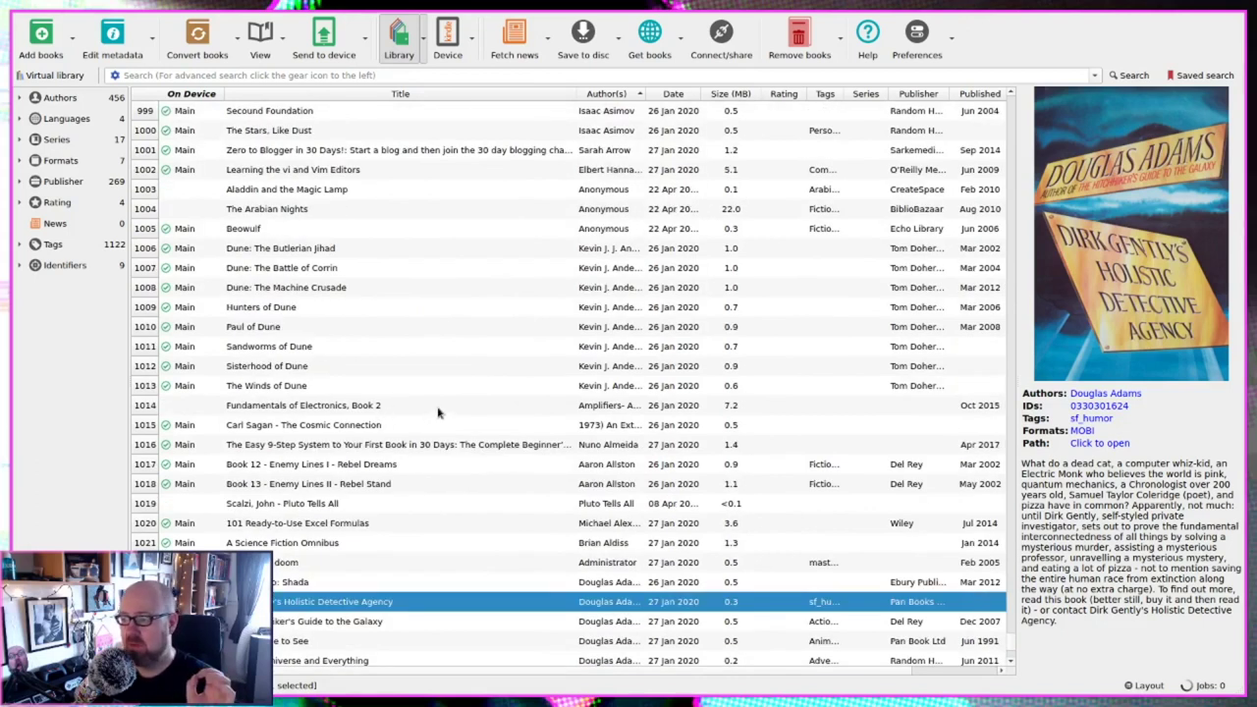
scroll(436, 416, down, 4)
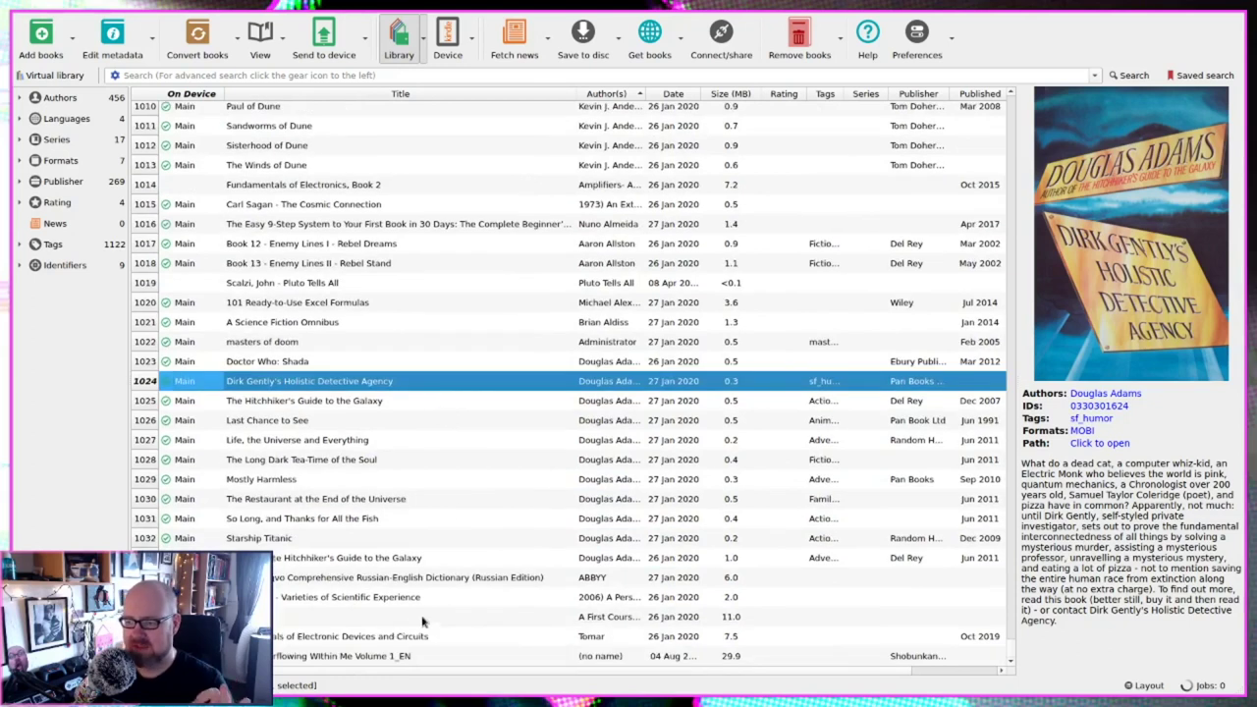
scroll(509, 636, up, 10)
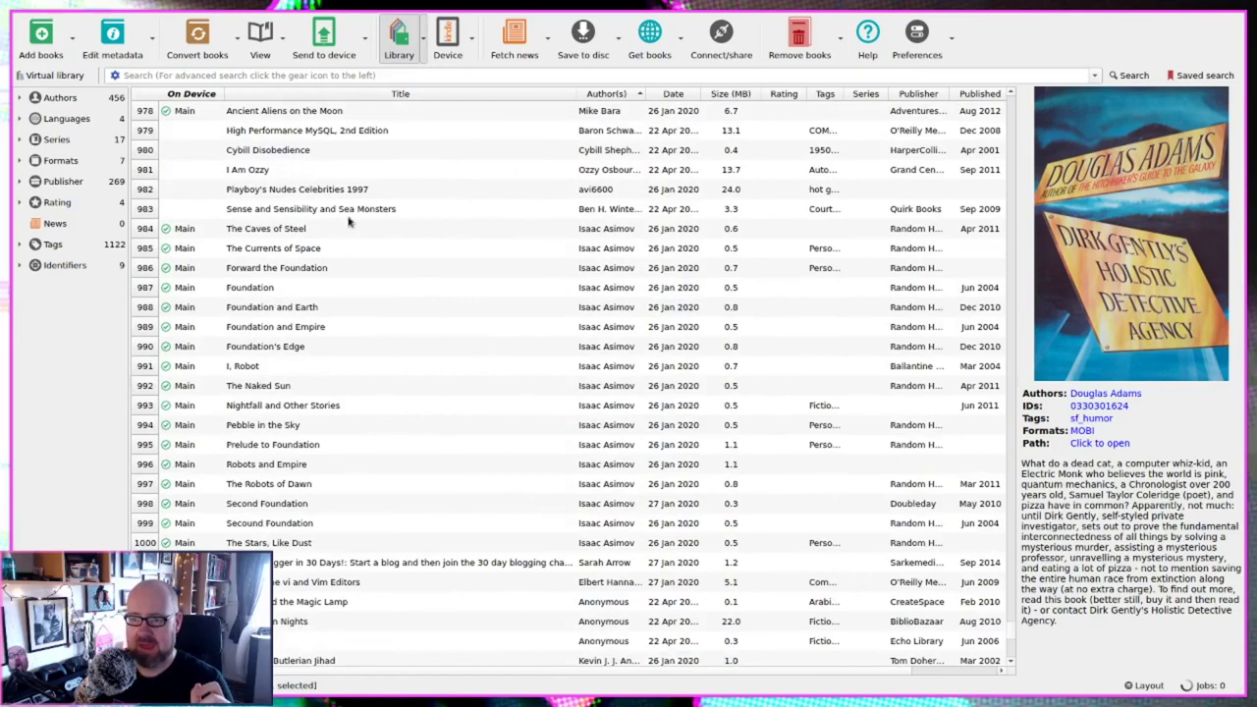
Select Sense and Sensibility and Sea Monsters and review the formats offered for sending it to main memory, without sending it.
click(477, 208)
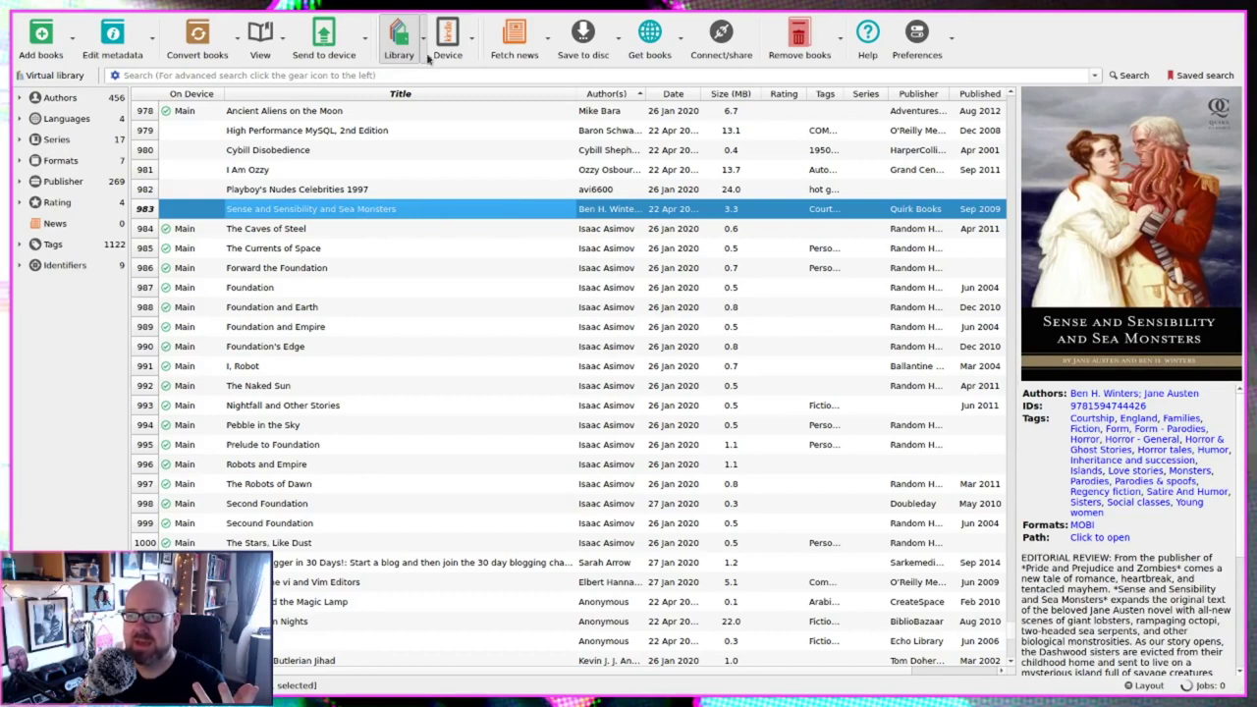
click(366, 53)
mouse_move(462, 122)
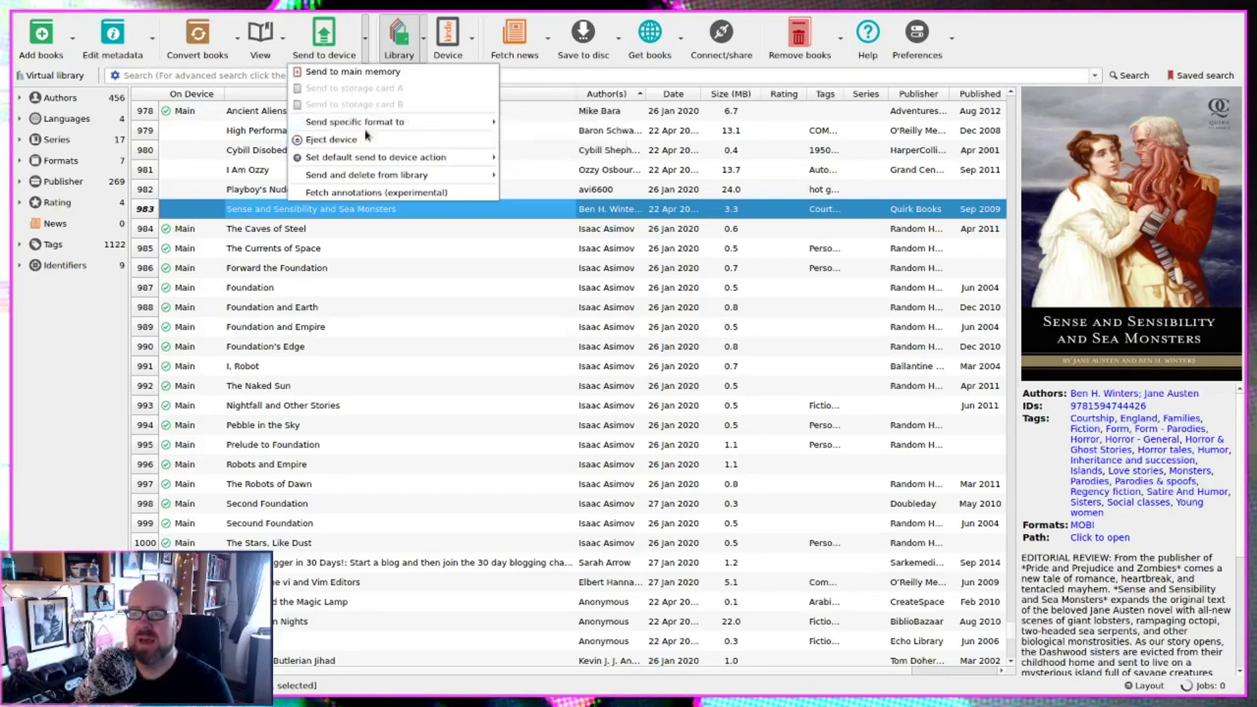
mouse_move(378, 122)
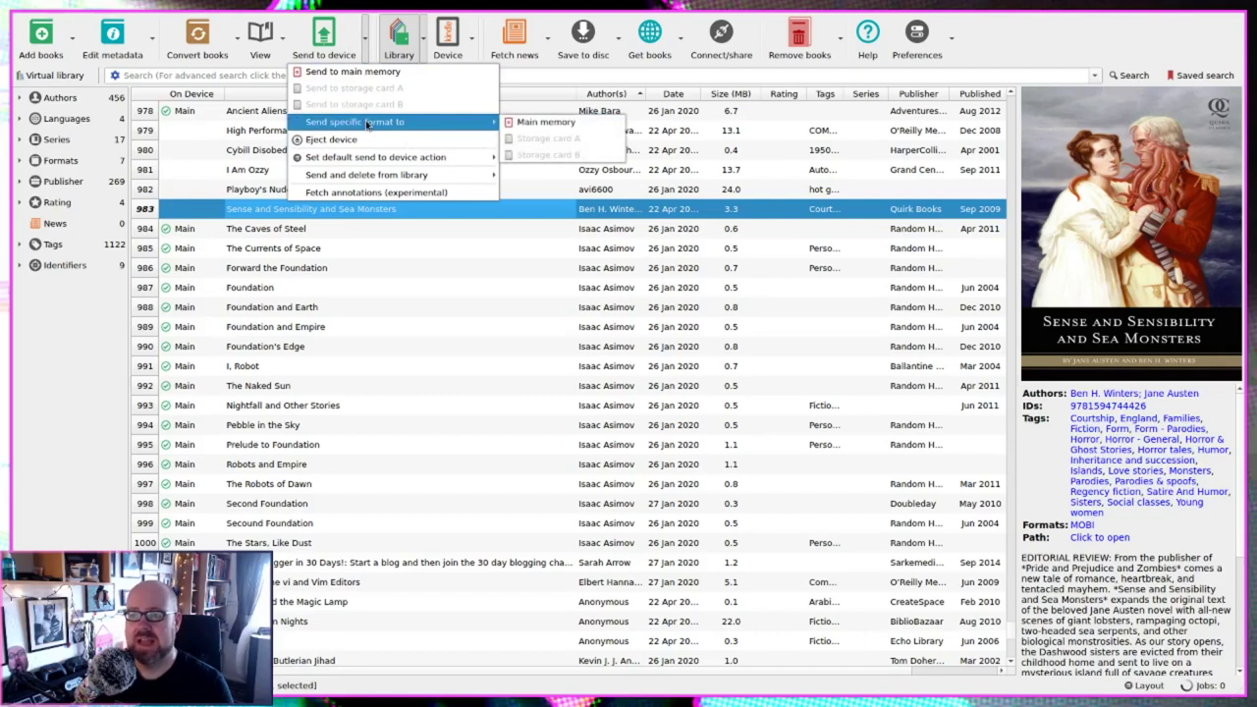
click(542, 124)
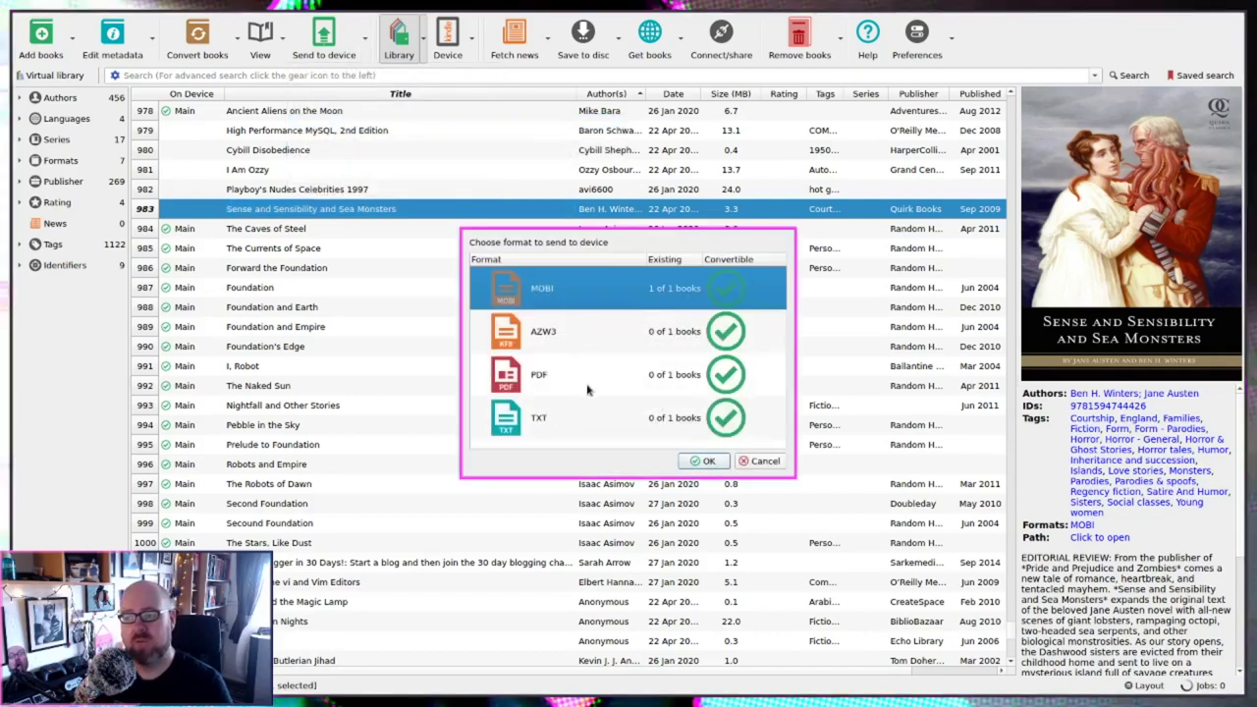
click(587, 333)
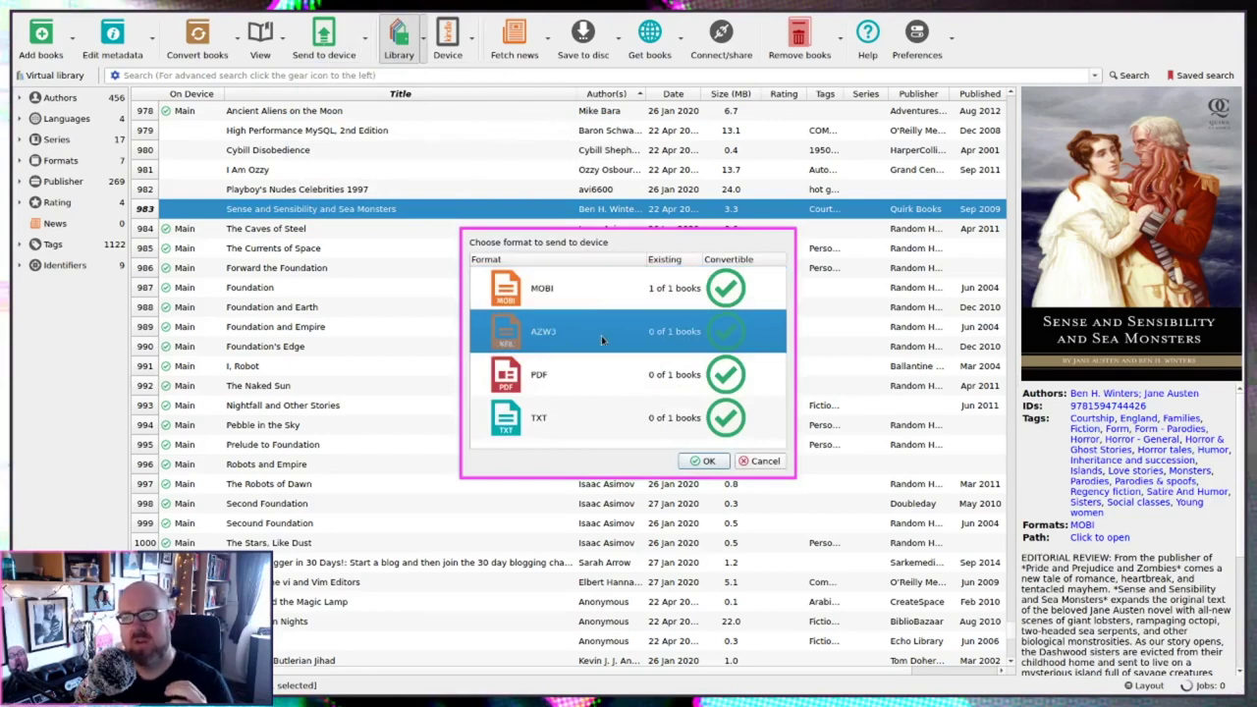
click(593, 288)
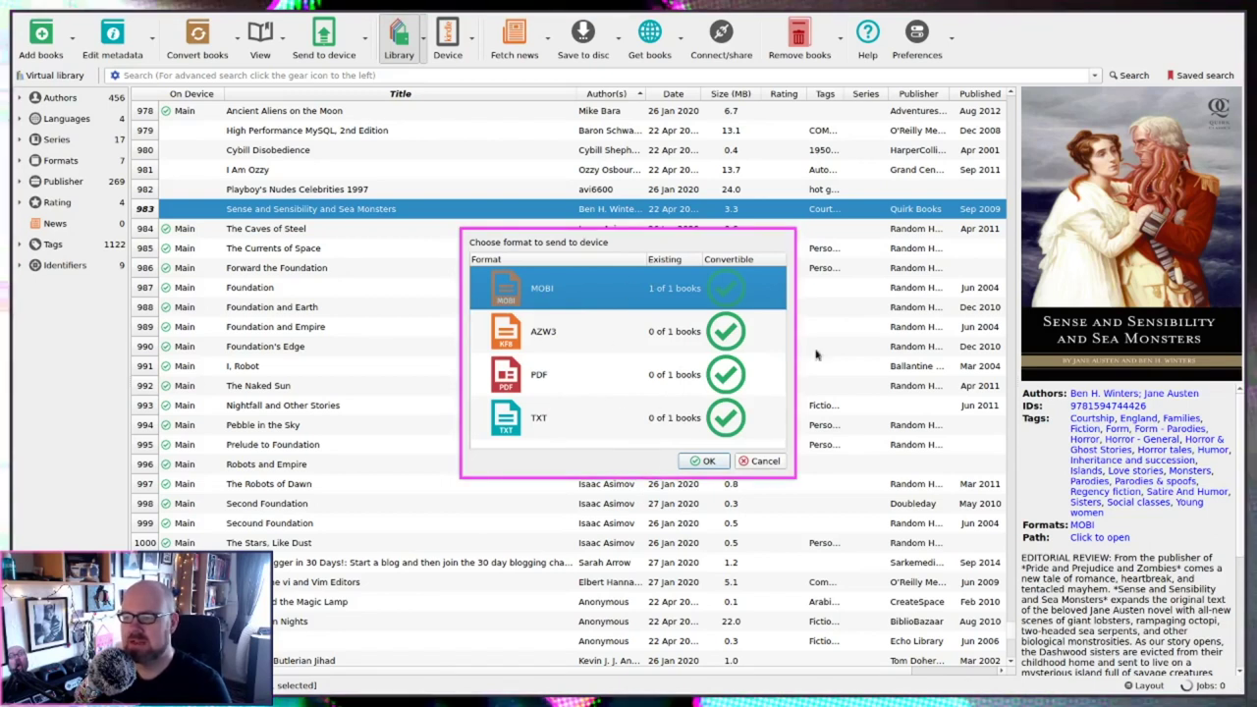
click(560, 436)
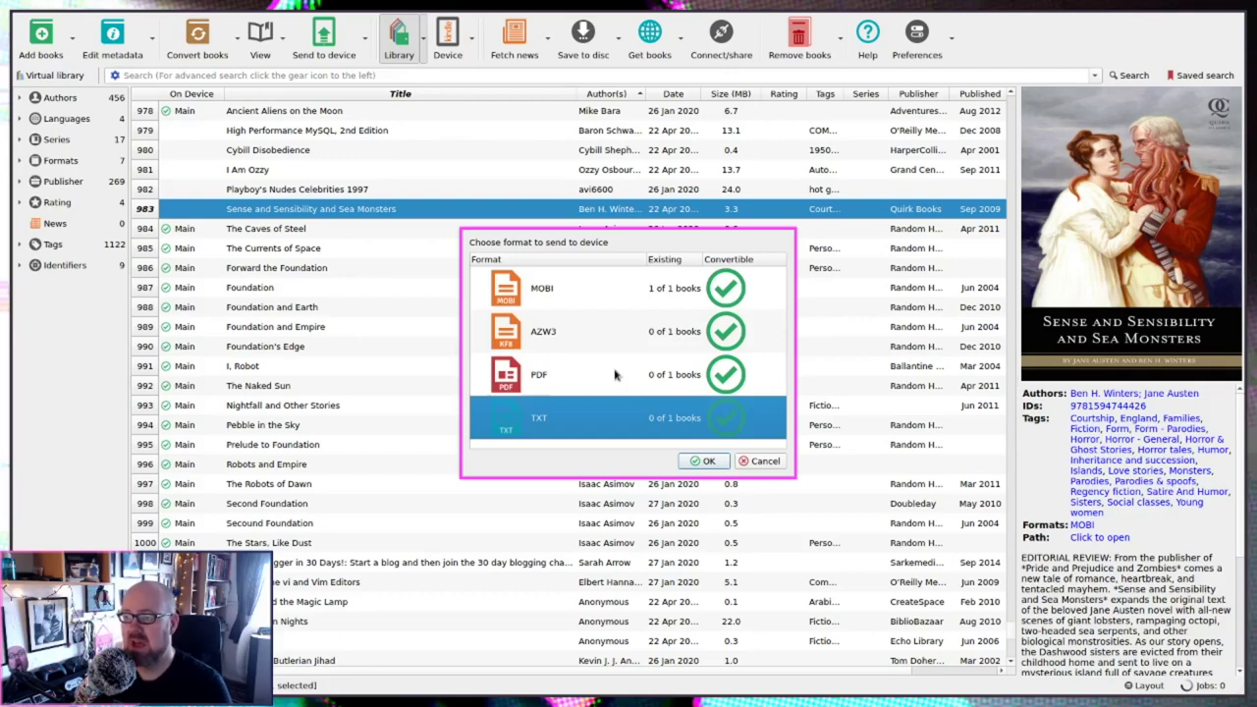
click(507, 378)
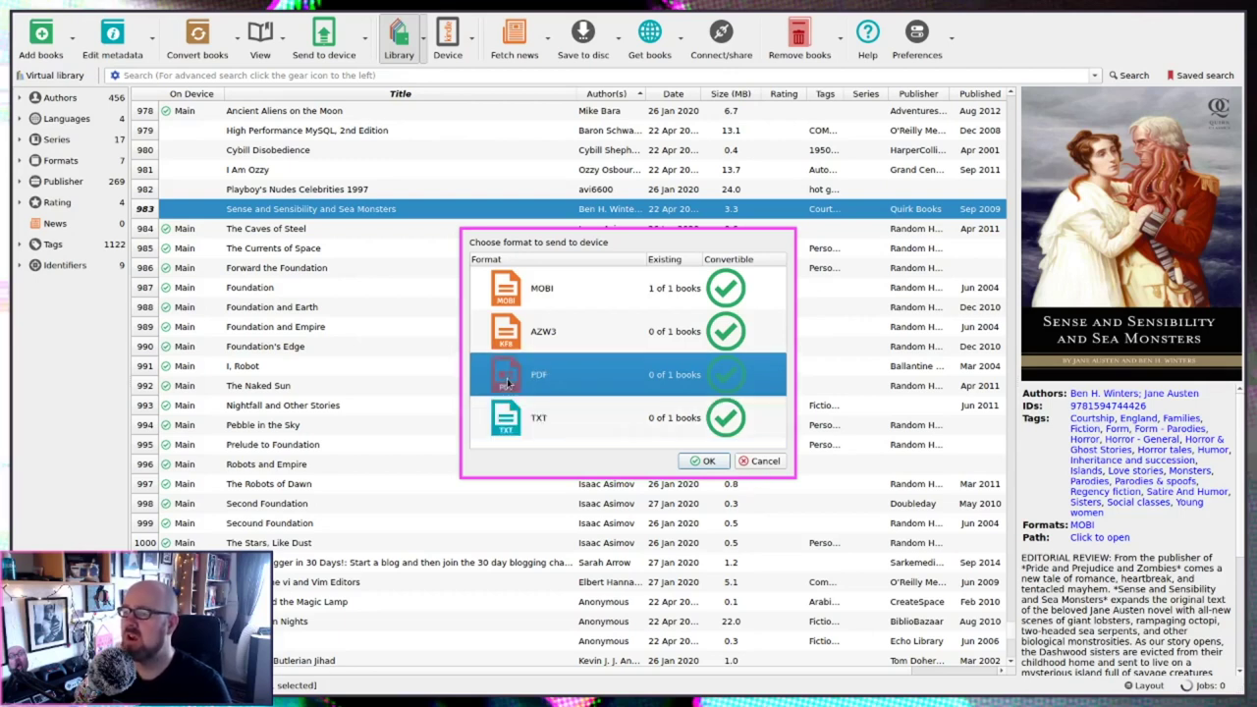
click(765, 465)
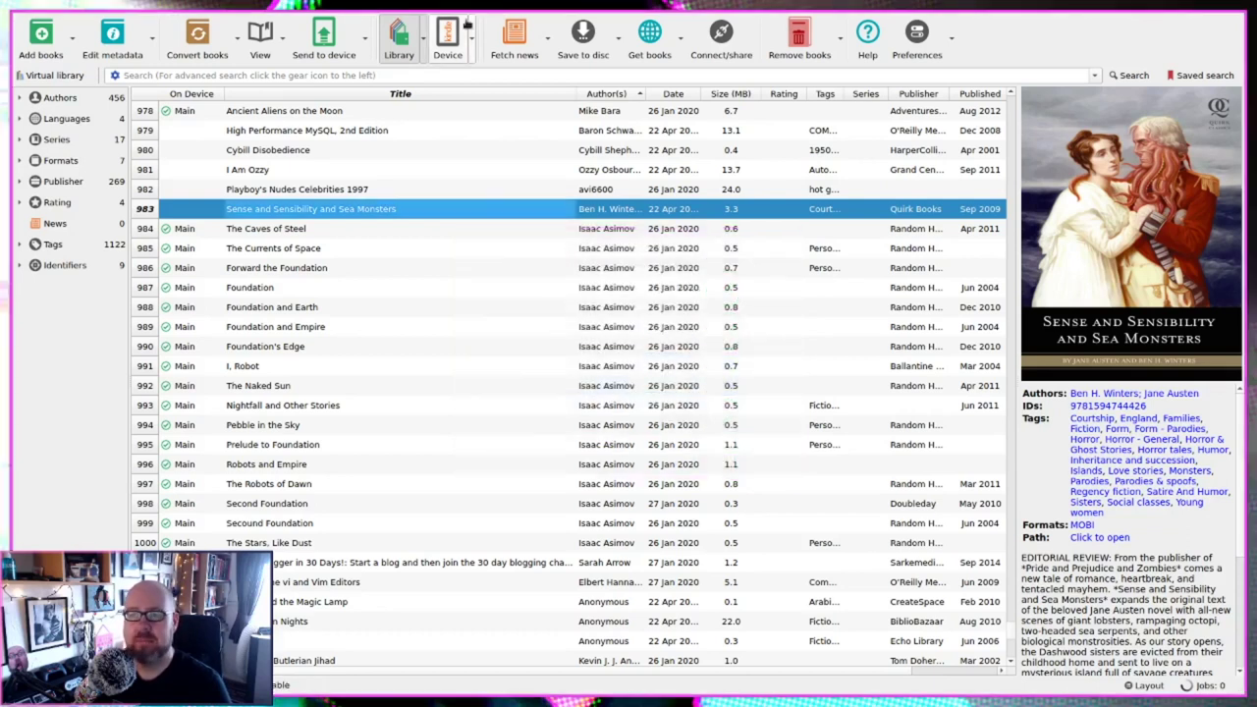
Set the default send-to-device action to sending a specific format to main memory, dismissing the format choice.
click(365, 47)
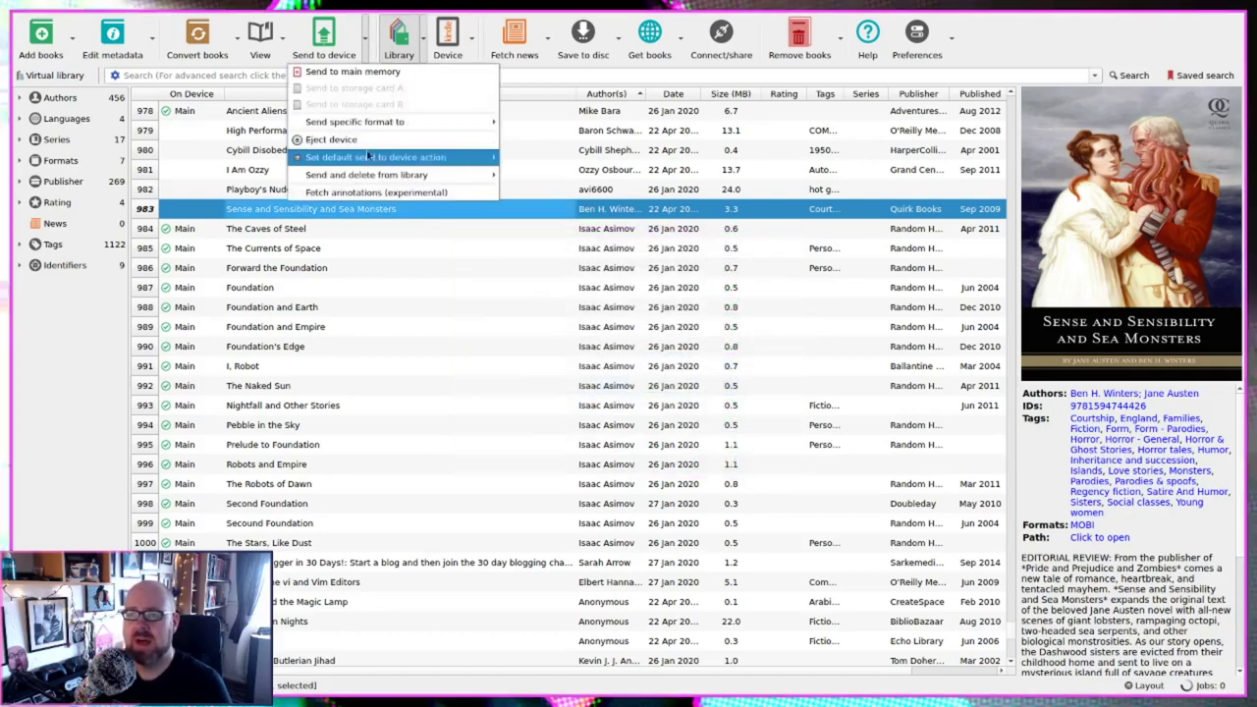
mouse_move(375, 161)
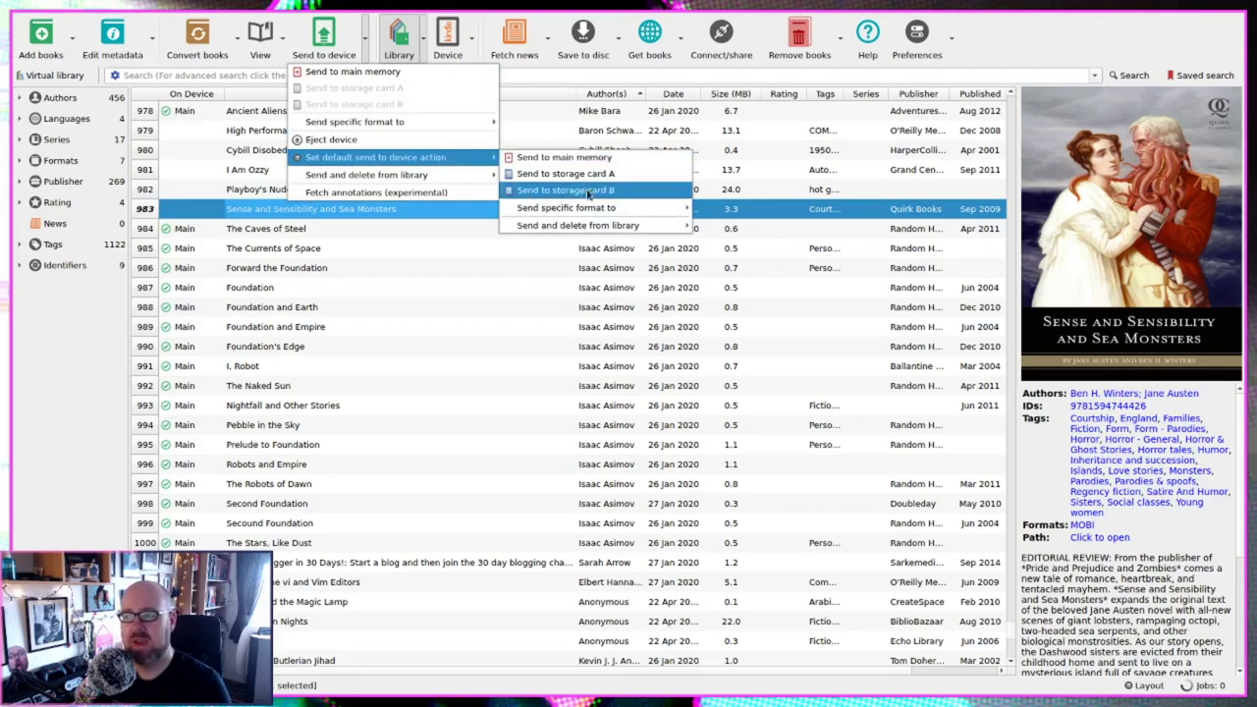
mouse_move(604, 207)
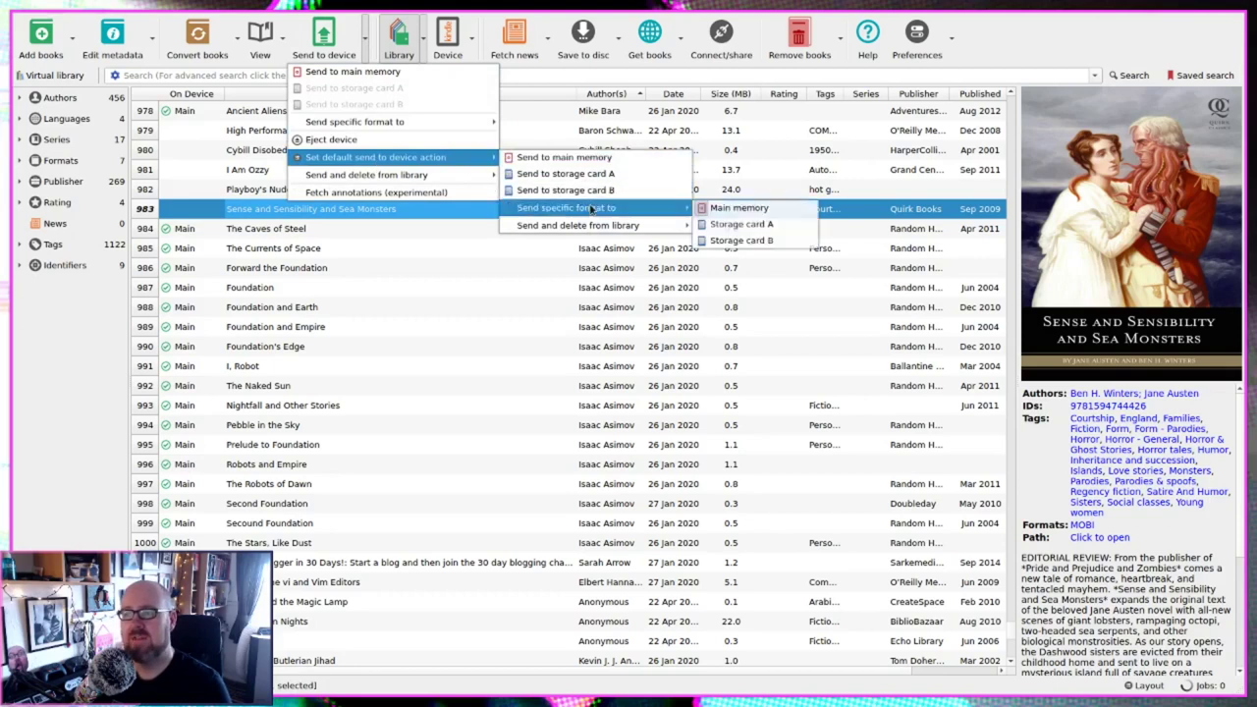
click(752, 210)
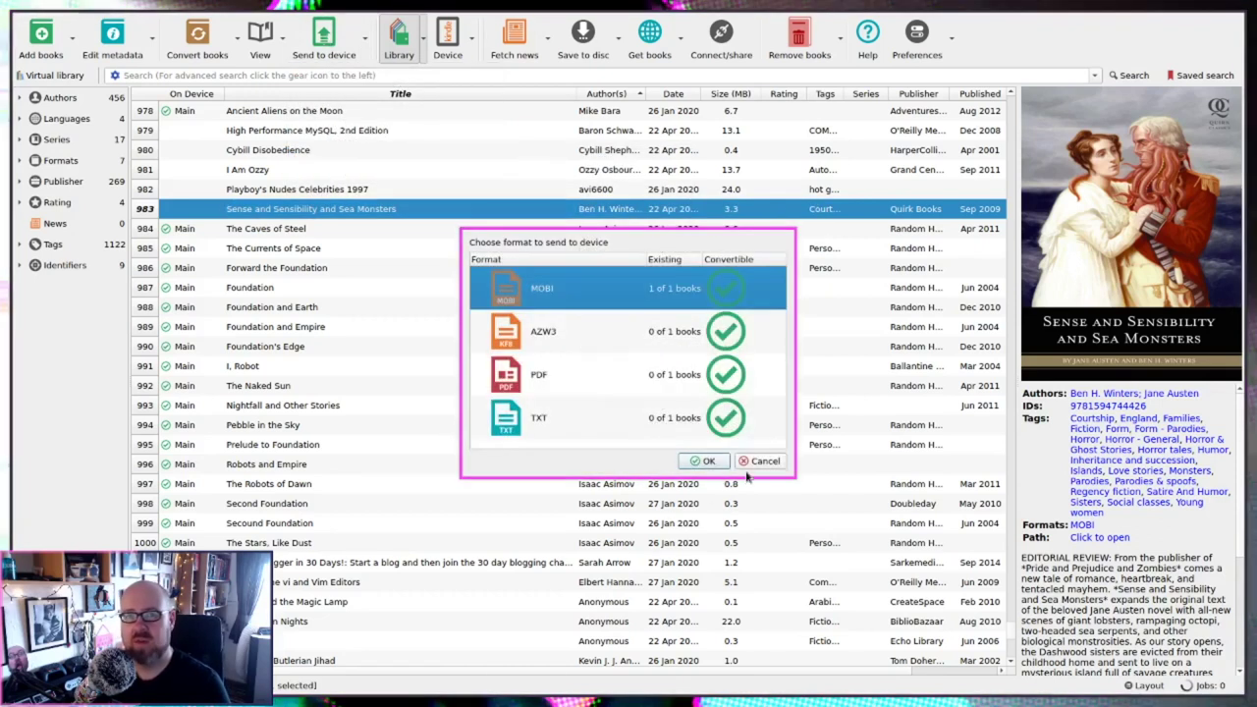
click(756, 461)
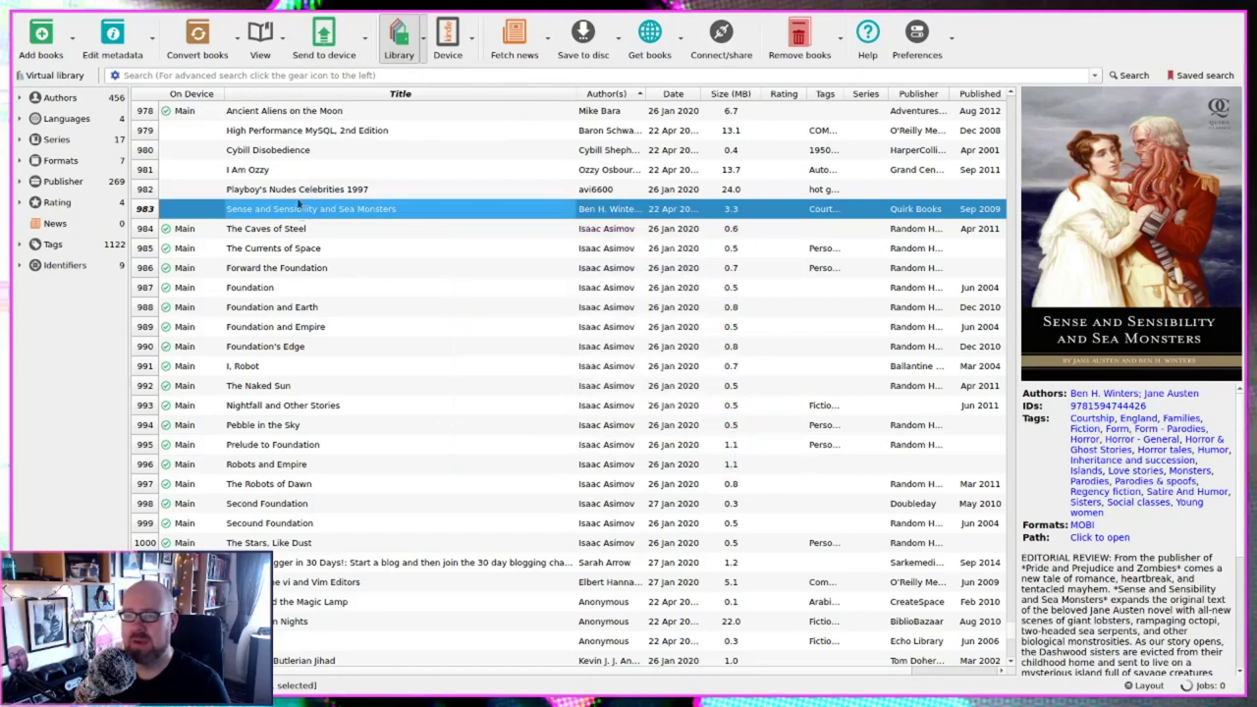
Send Sense and Sensibility and Sea Monsters to the device in MOBI format using the default send action.
click(351, 51)
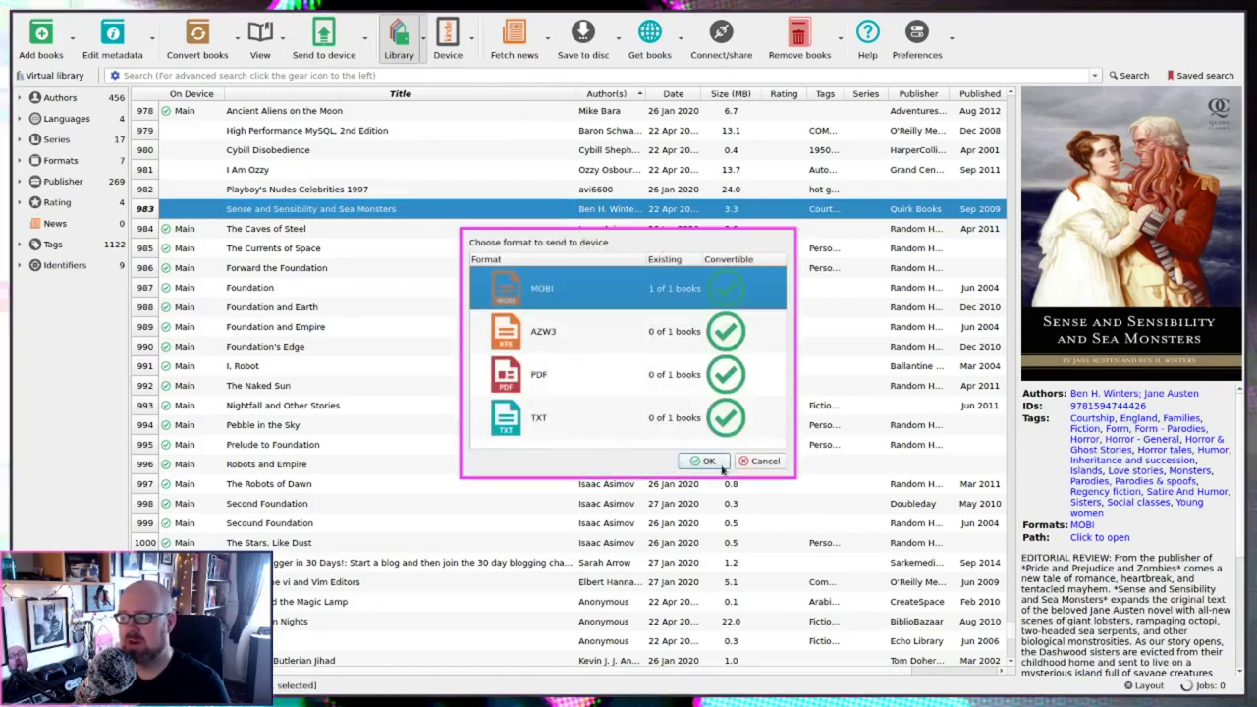
click(707, 462)
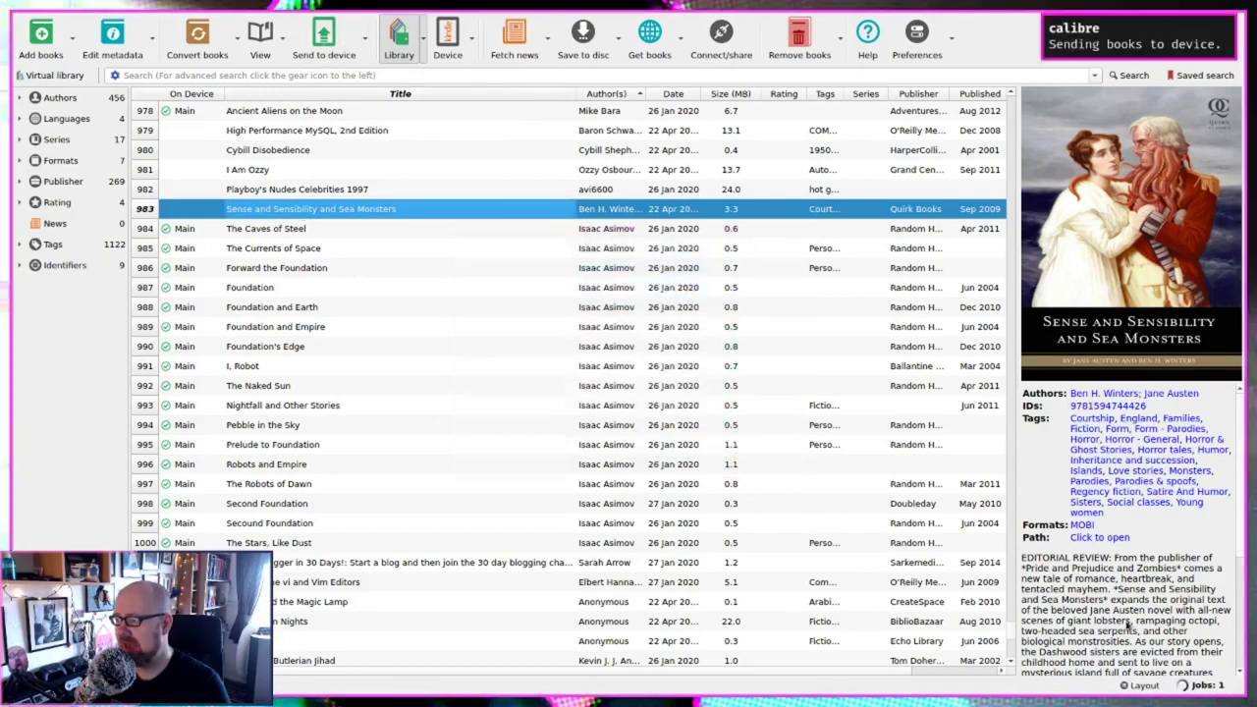
Review the list of device jobs, hide all of them, show them all again, and reopen the list after closing it.
click(1190, 686)
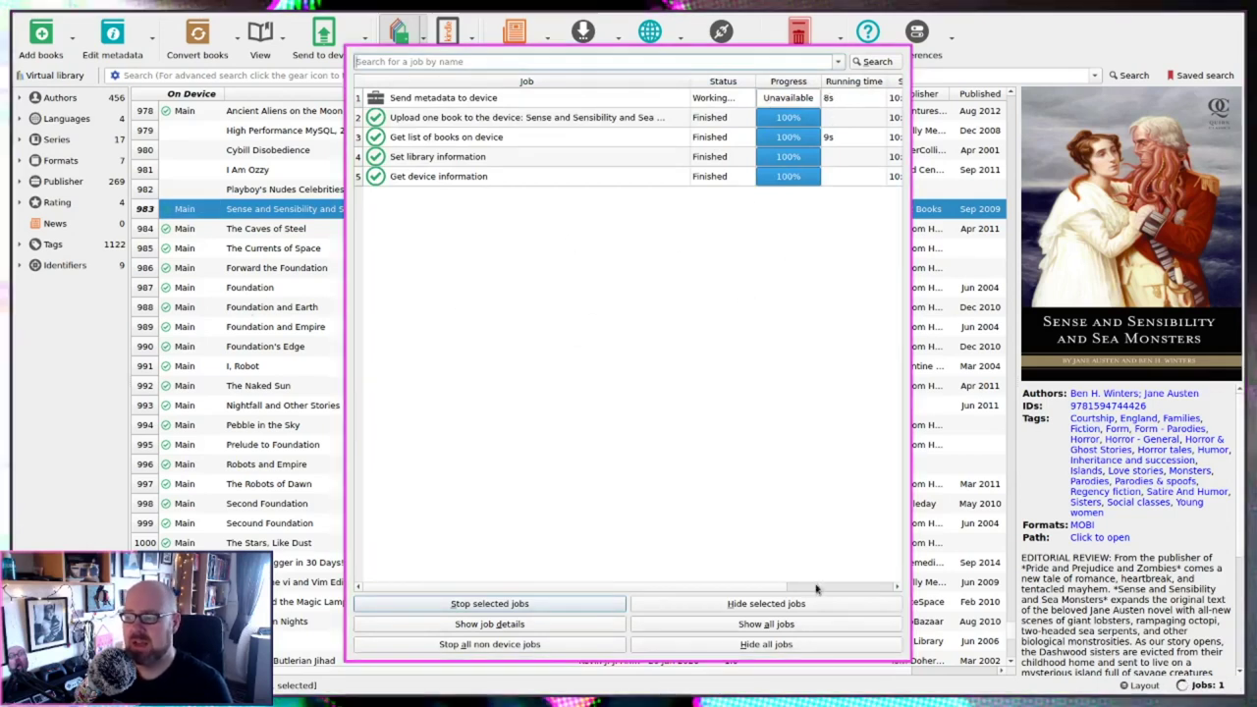
click(758, 648)
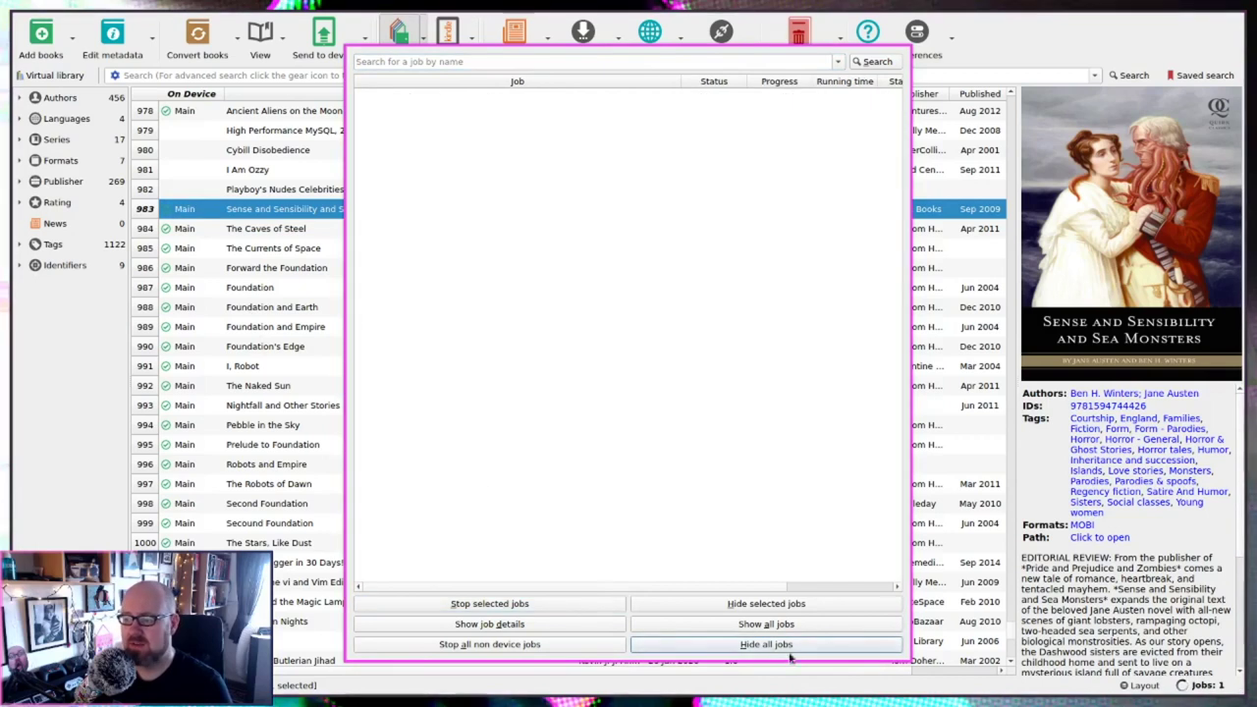
click(732, 627)
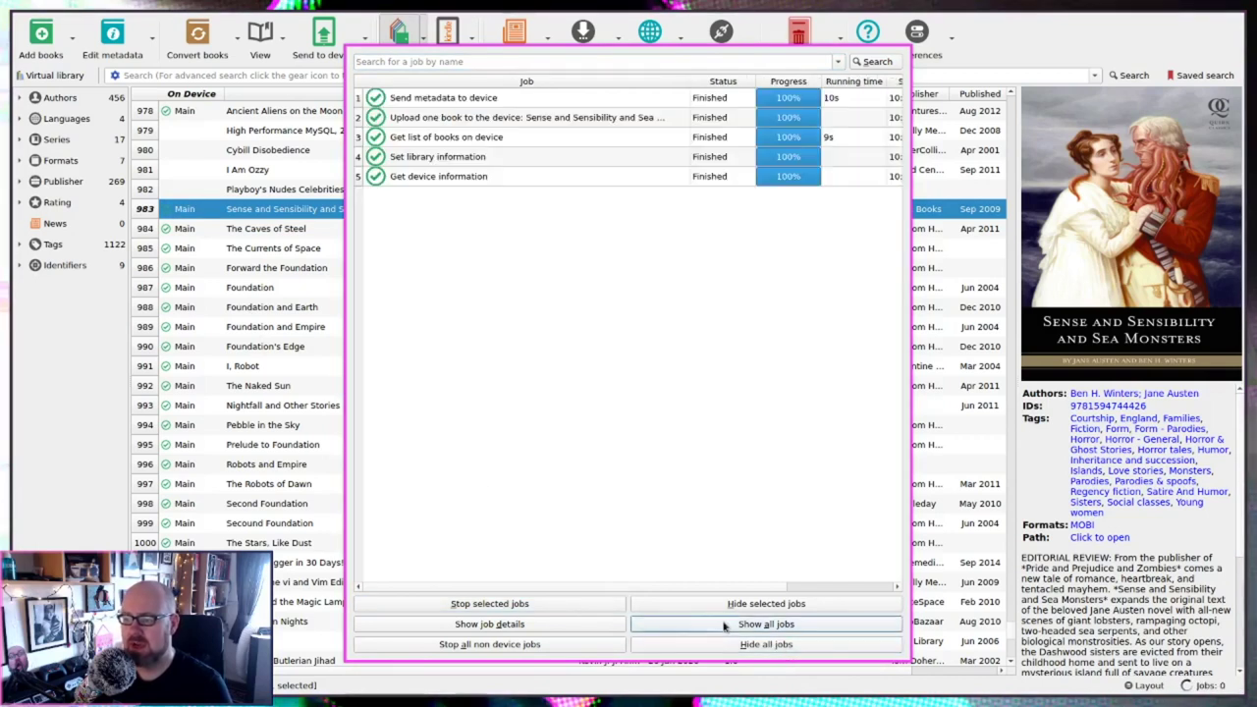
key(Escape)
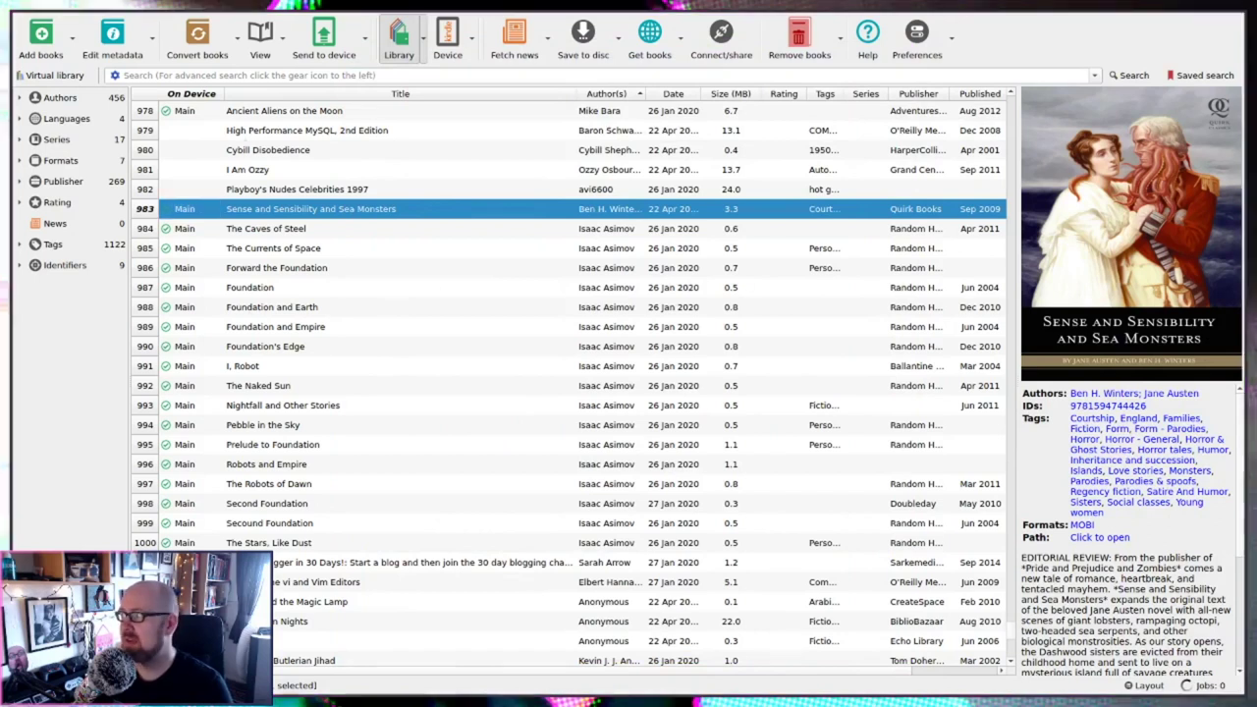
key(alt+shift+j)
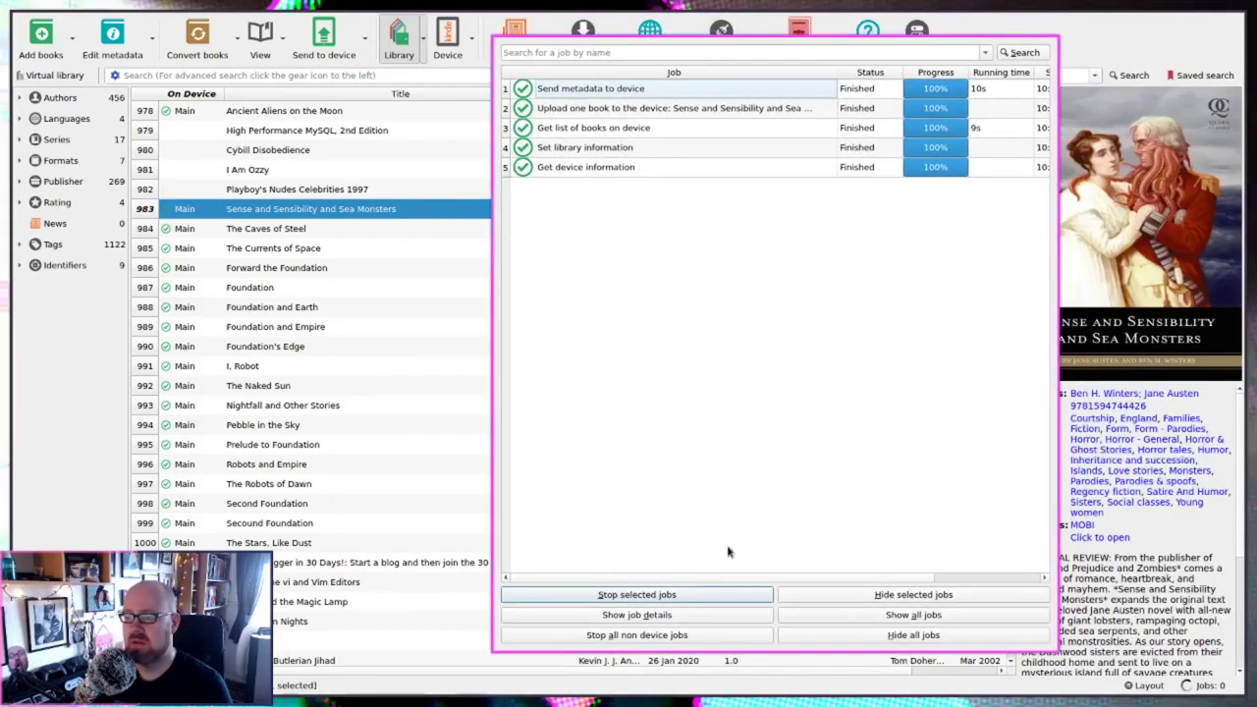
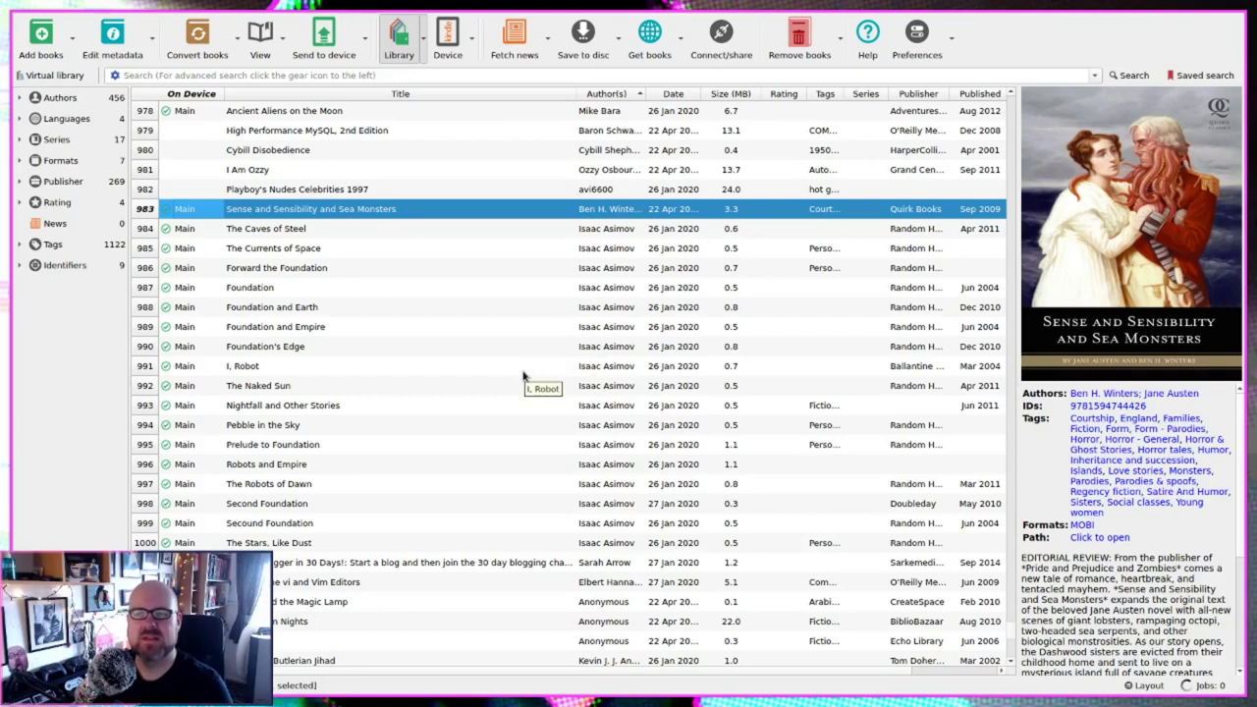
Select Nightfall and Other Stories to view its cover and details, and look through the neighbouring titles.
click(369, 408)
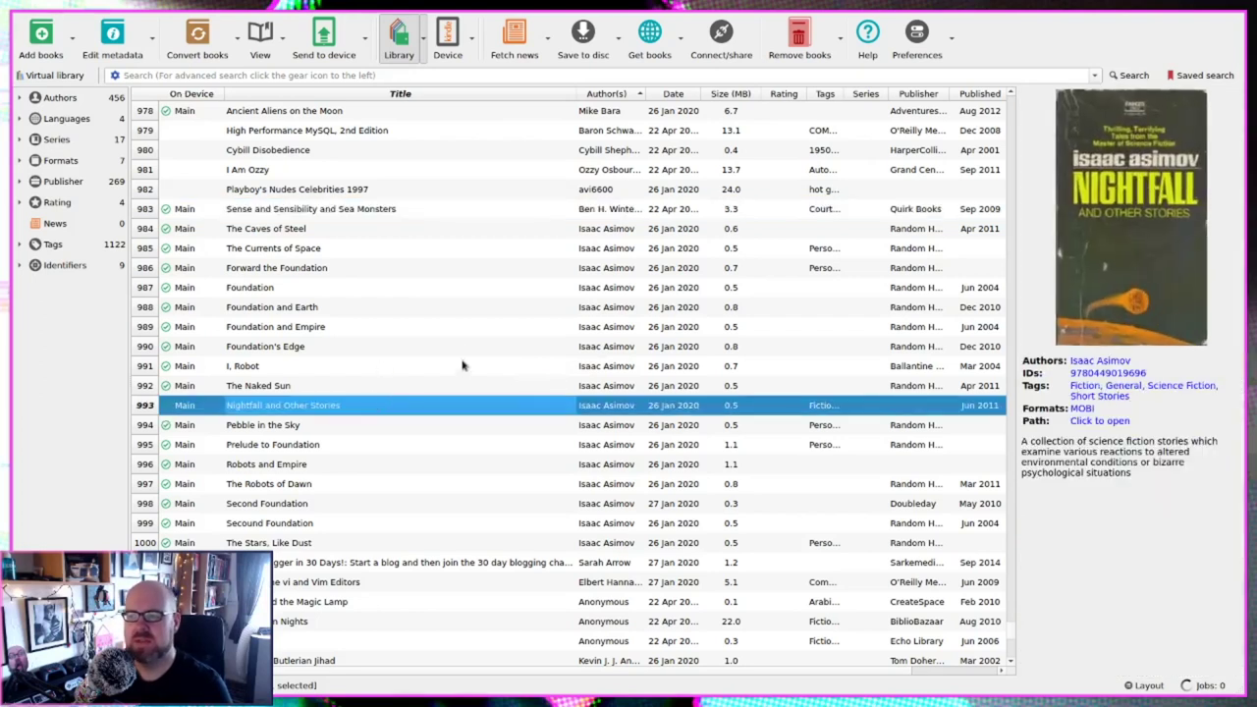
scroll(478, 368, down, 1)
scroll(478, 368, down, 1)
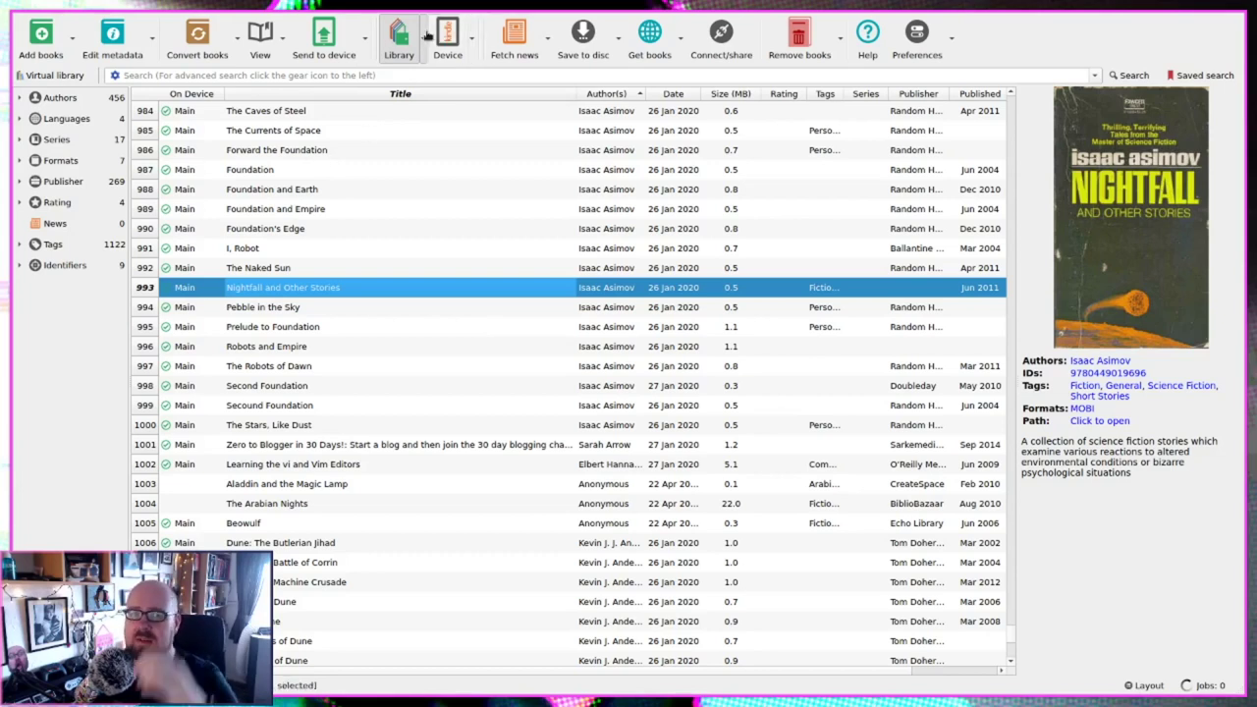
Show the books stored on the Kindle and check their In Library marks, selecting Tales from the Time Loop and the 16 Apr 2020 PC Gamer issue.
click(424, 36)
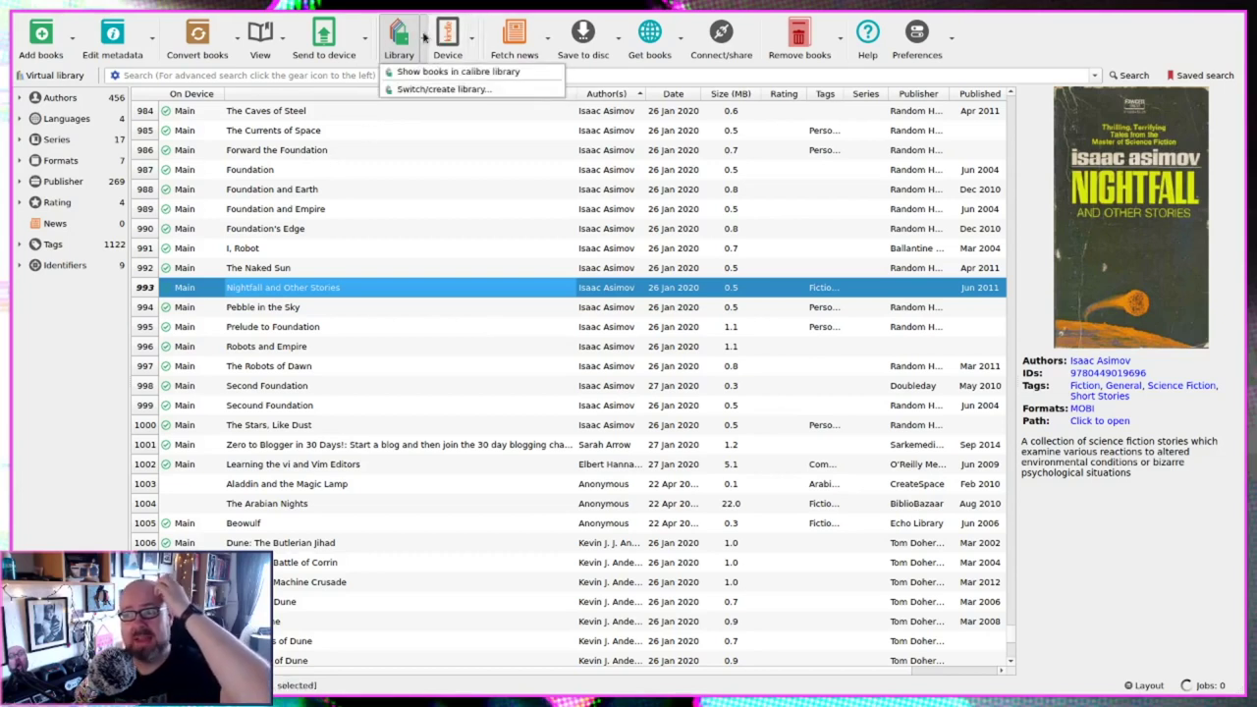
click(422, 37)
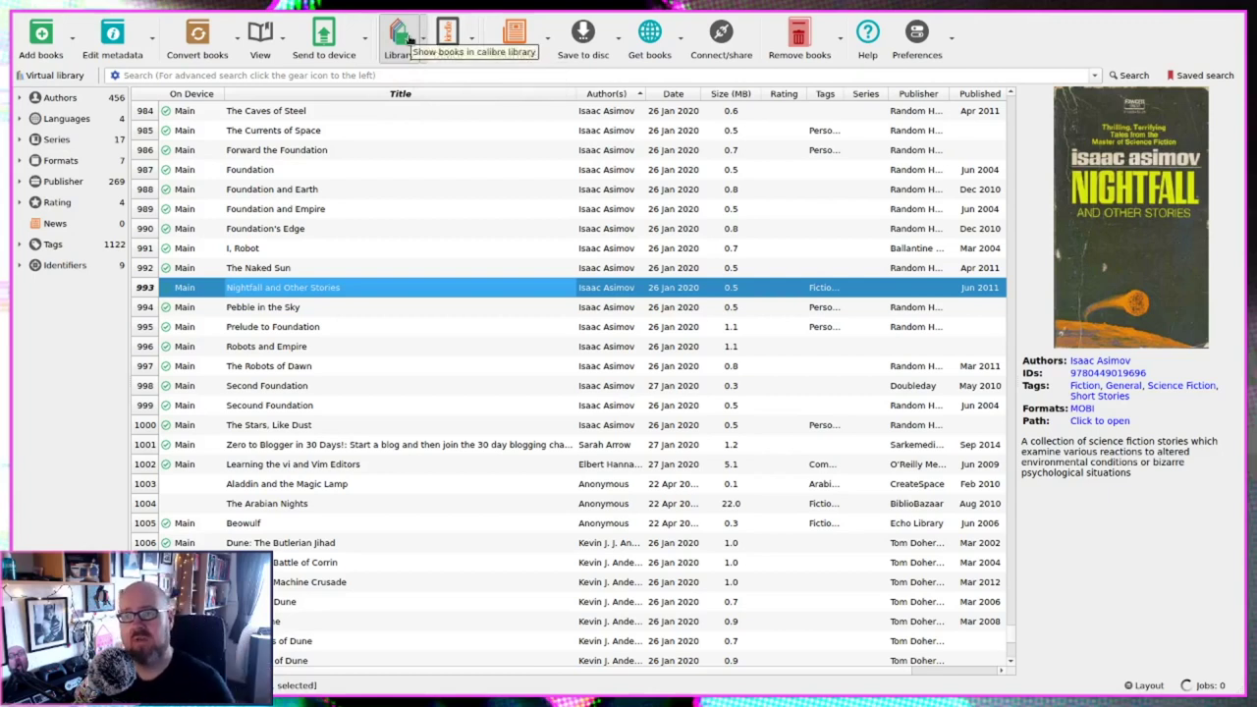
click(447, 39)
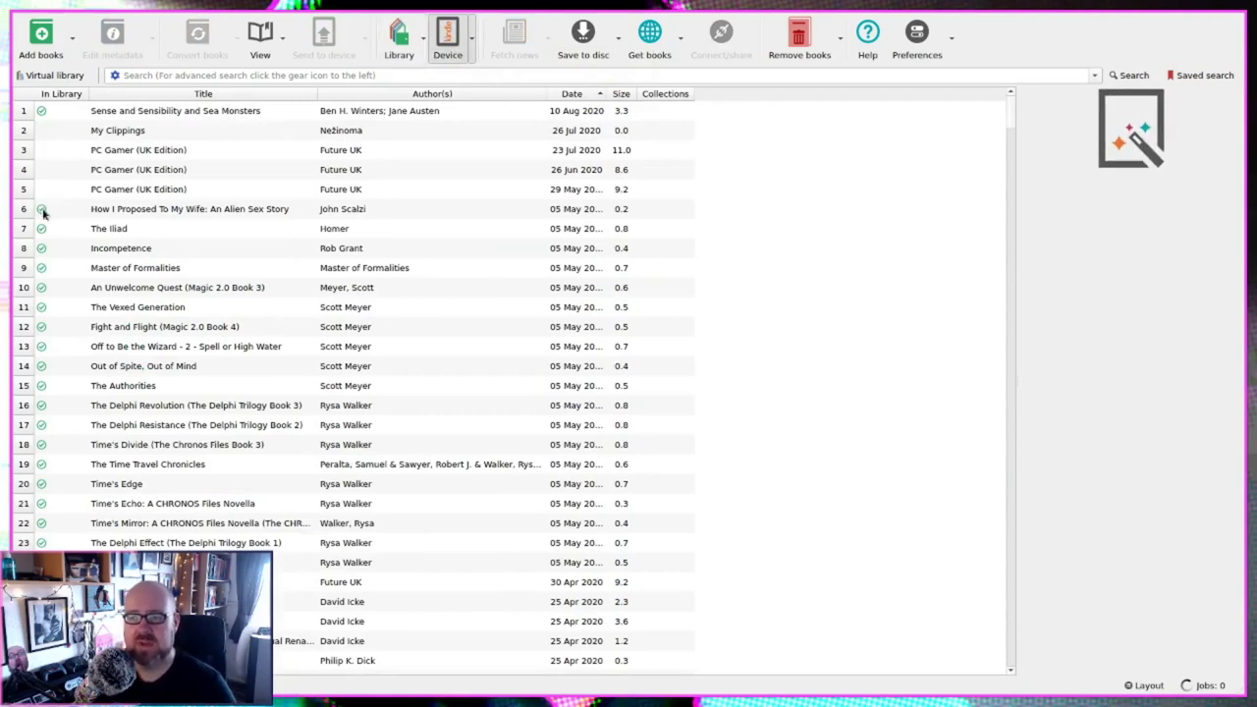
scroll(49, 221, down, 4)
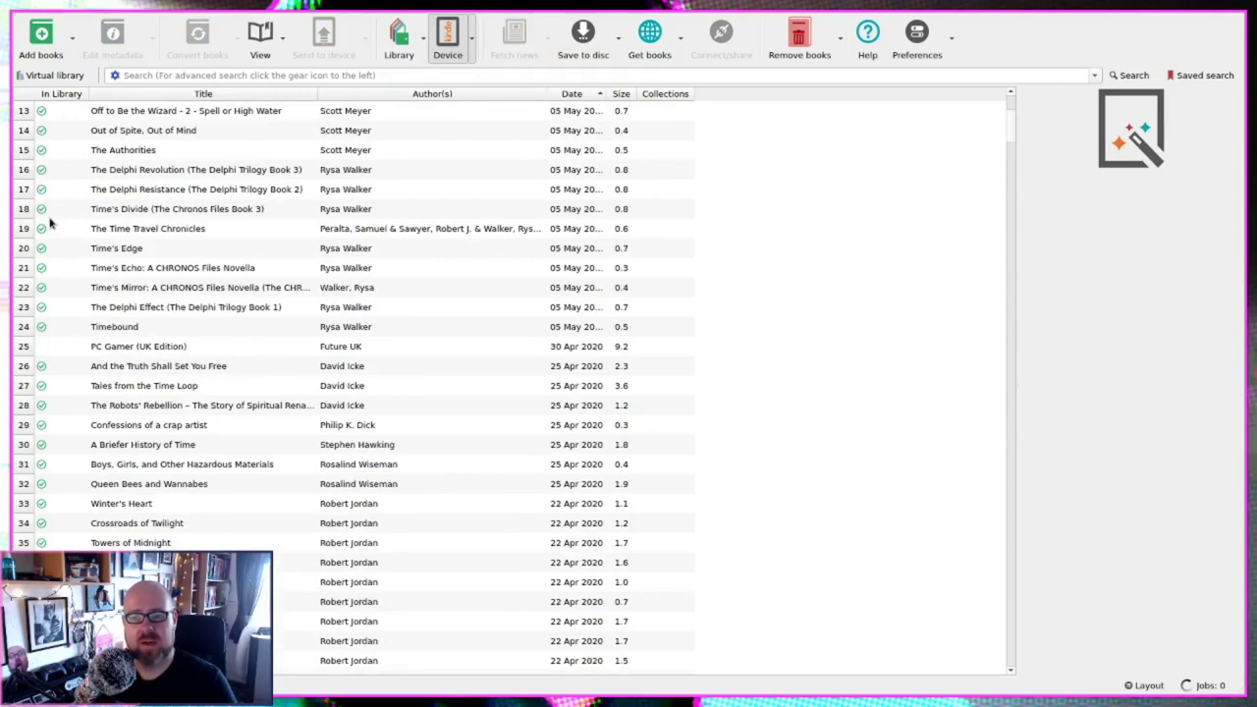
scroll(51, 224, down, 3)
click(64, 210)
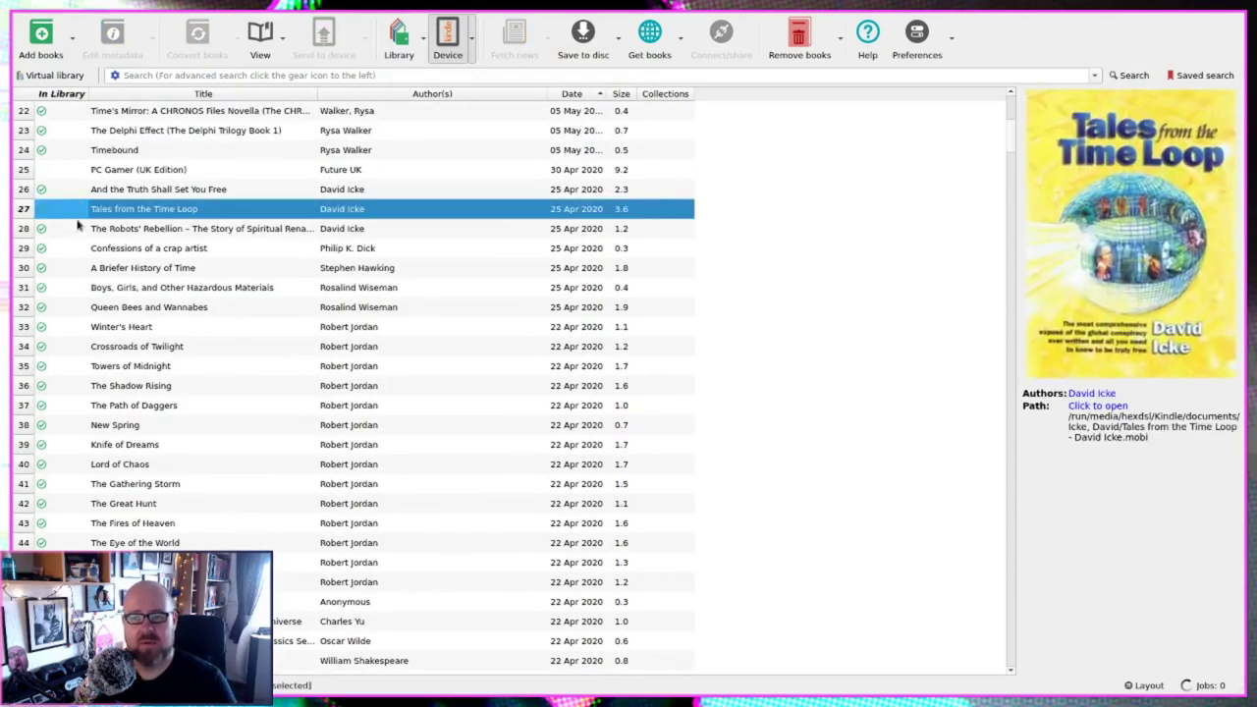
scroll(65, 319, down, 5)
scroll(66, 321, down, 4)
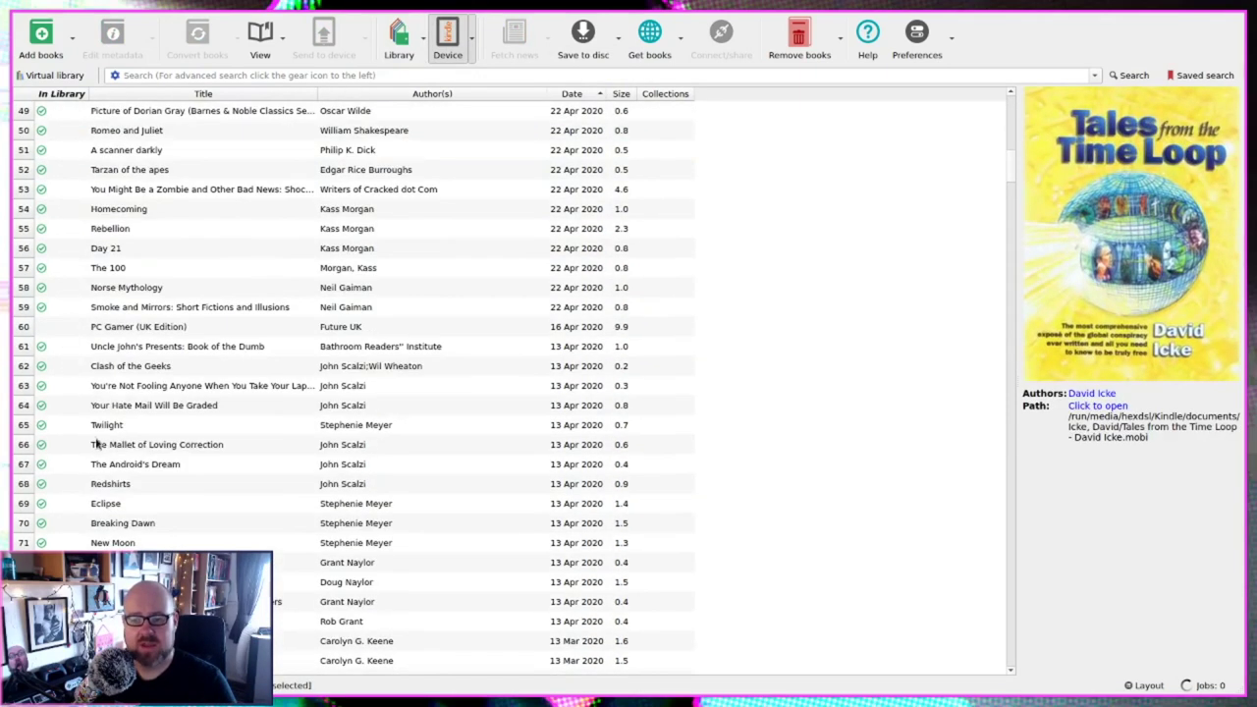
click(124, 334)
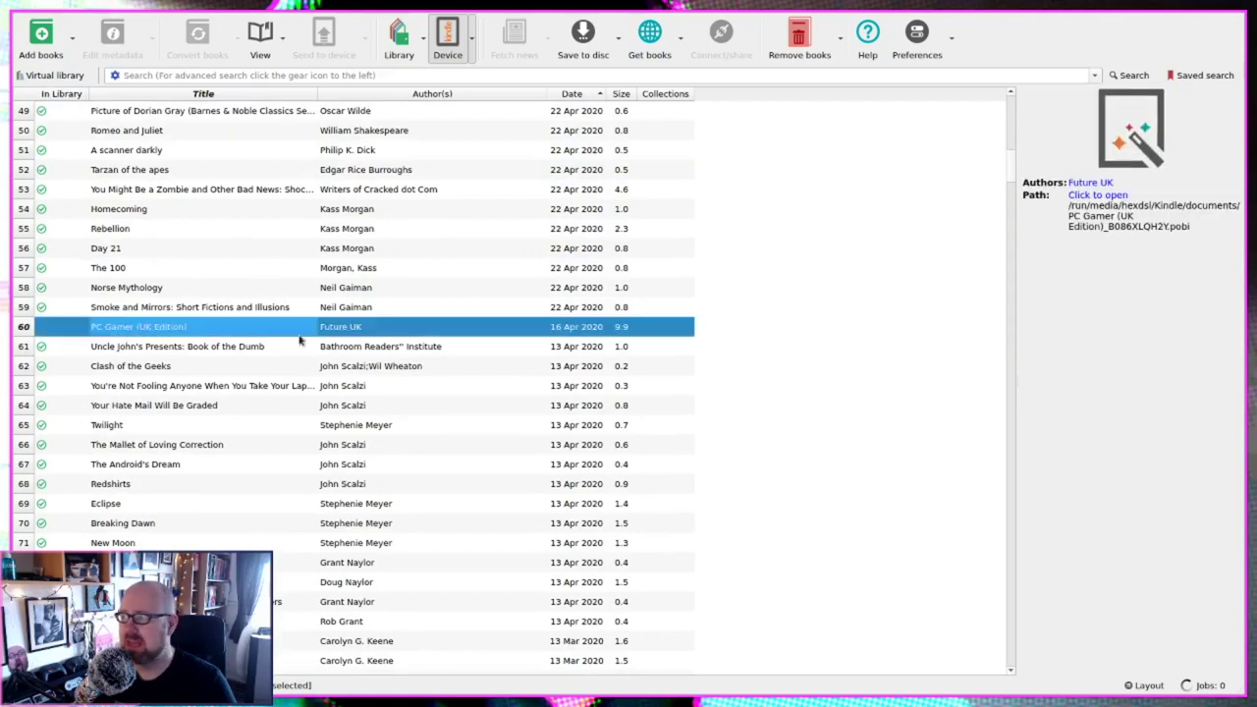
Select the 26 Jun 2020 PC Gamer issue on the device, and compare the device list with the calibre library.
scroll(299, 339, up, 15)
click(118, 111)
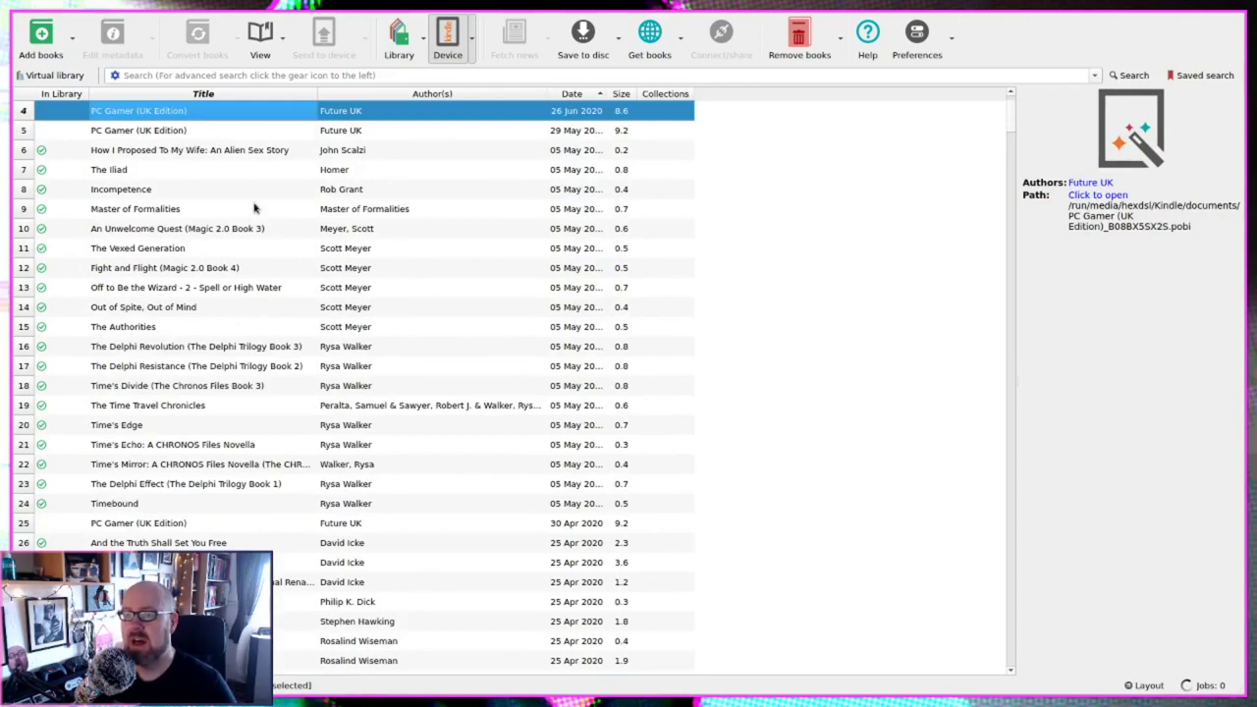
scroll(236, 197, up, 1)
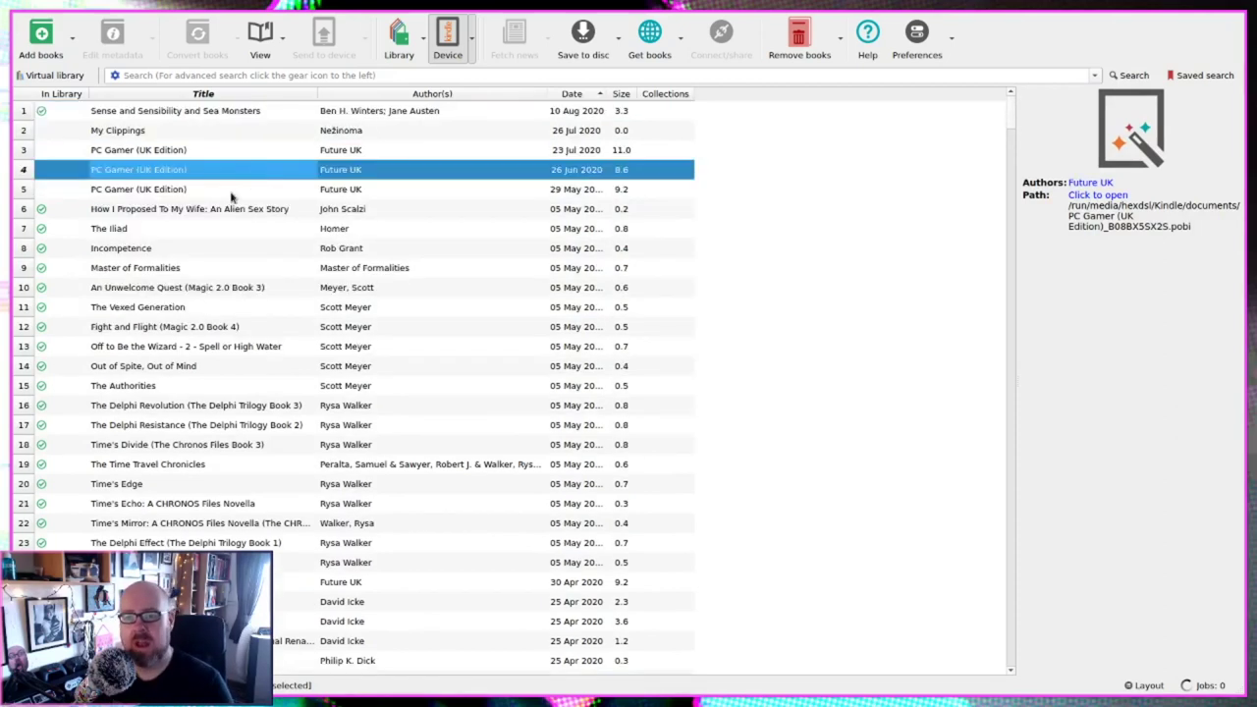
click(396, 45)
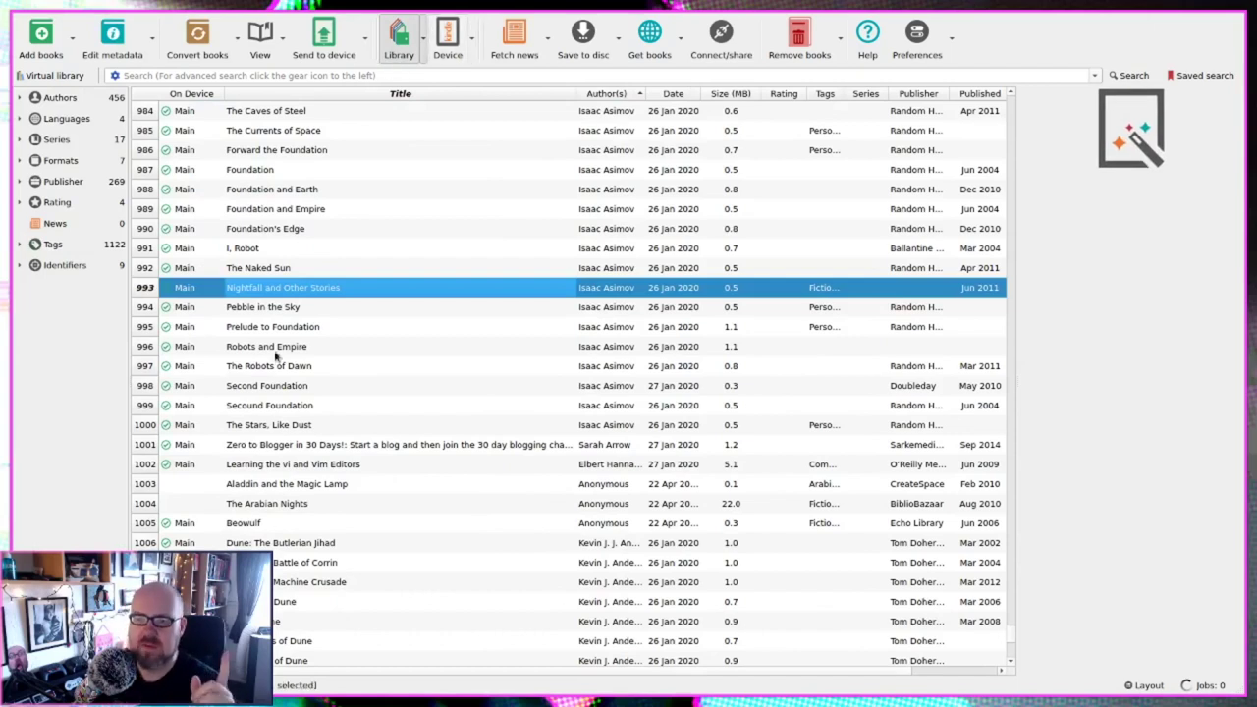
click(444, 45)
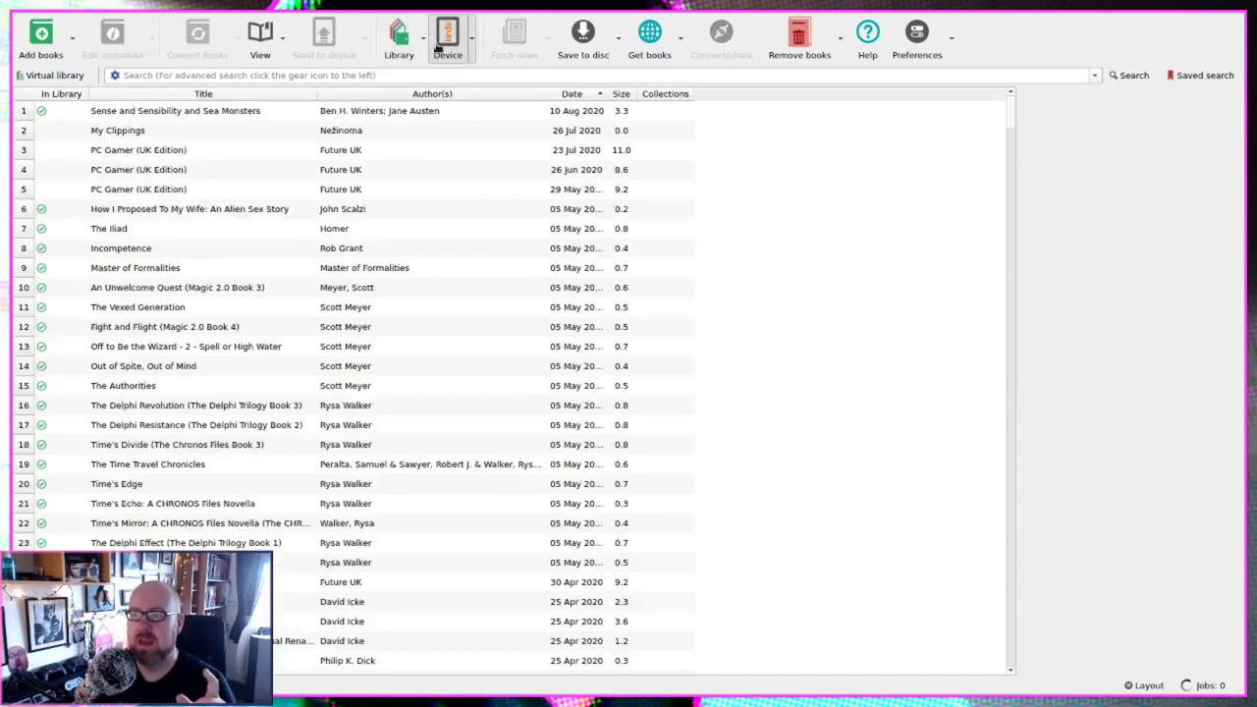
Examine the save-to-disc options for the 29 May 2020 PC Gamer issue and look through the rest of the device list.
click(124, 191)
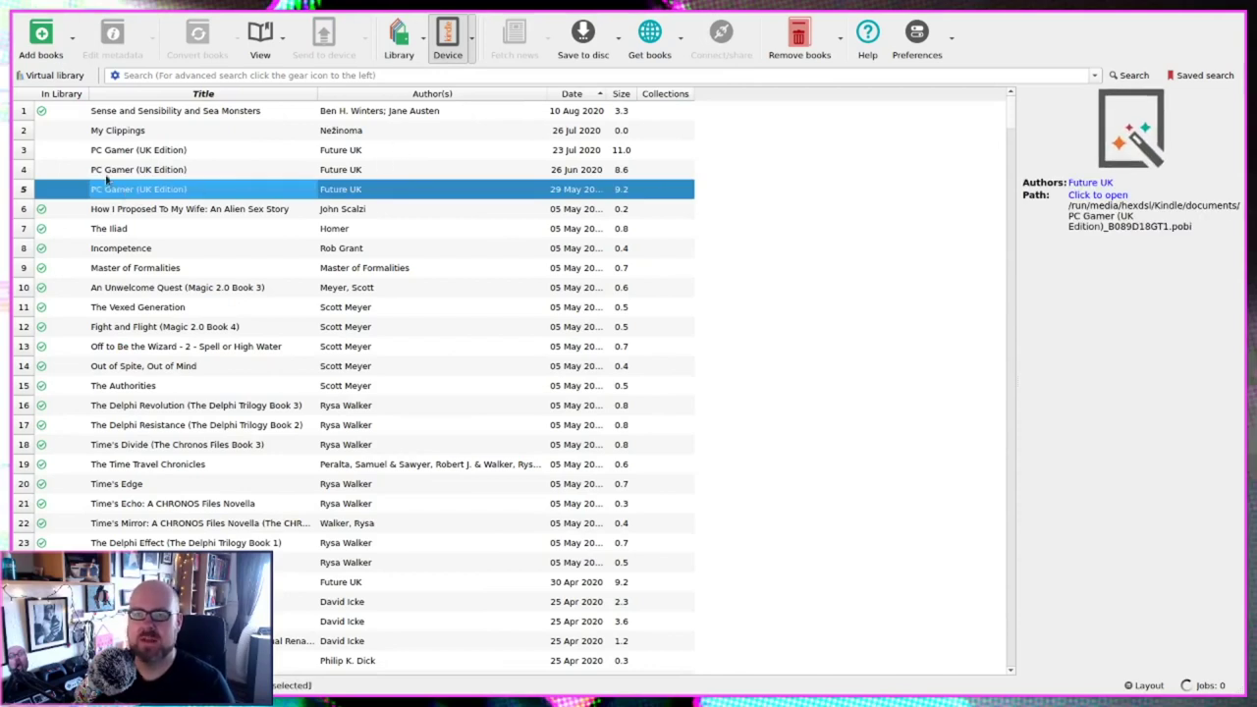
right_click(387, 195)
mouse_move(457, 222)
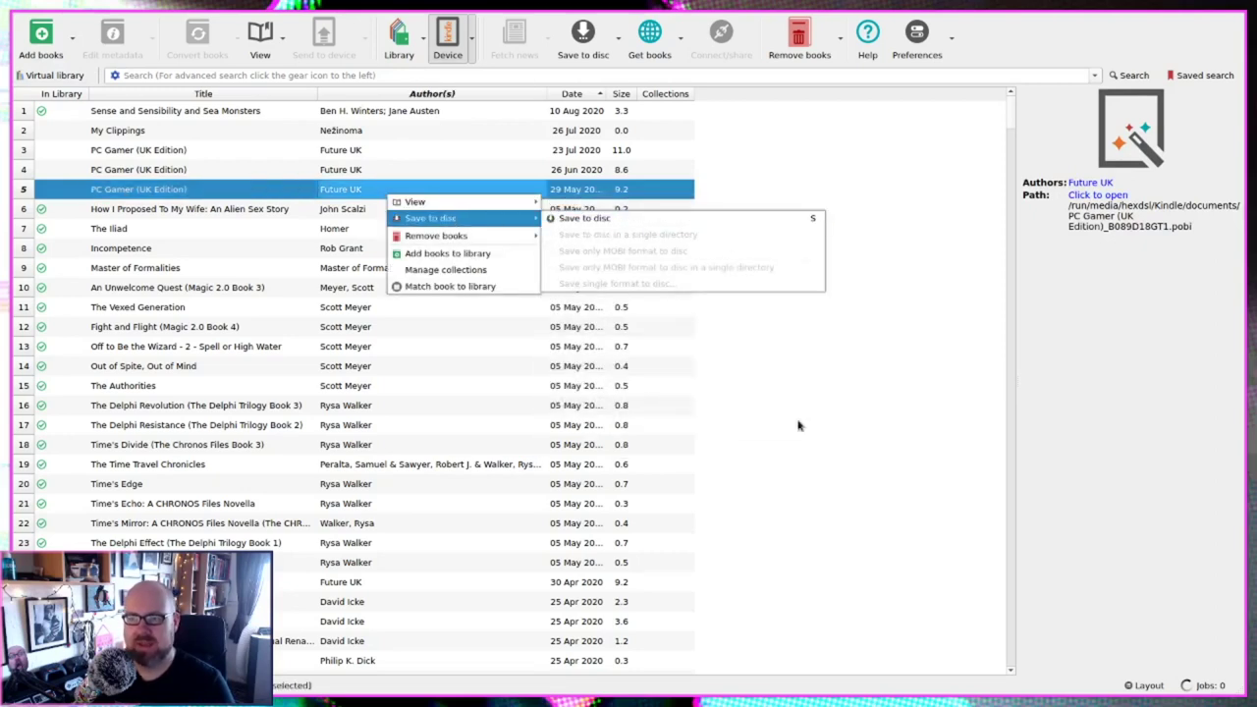
click(795, 434)
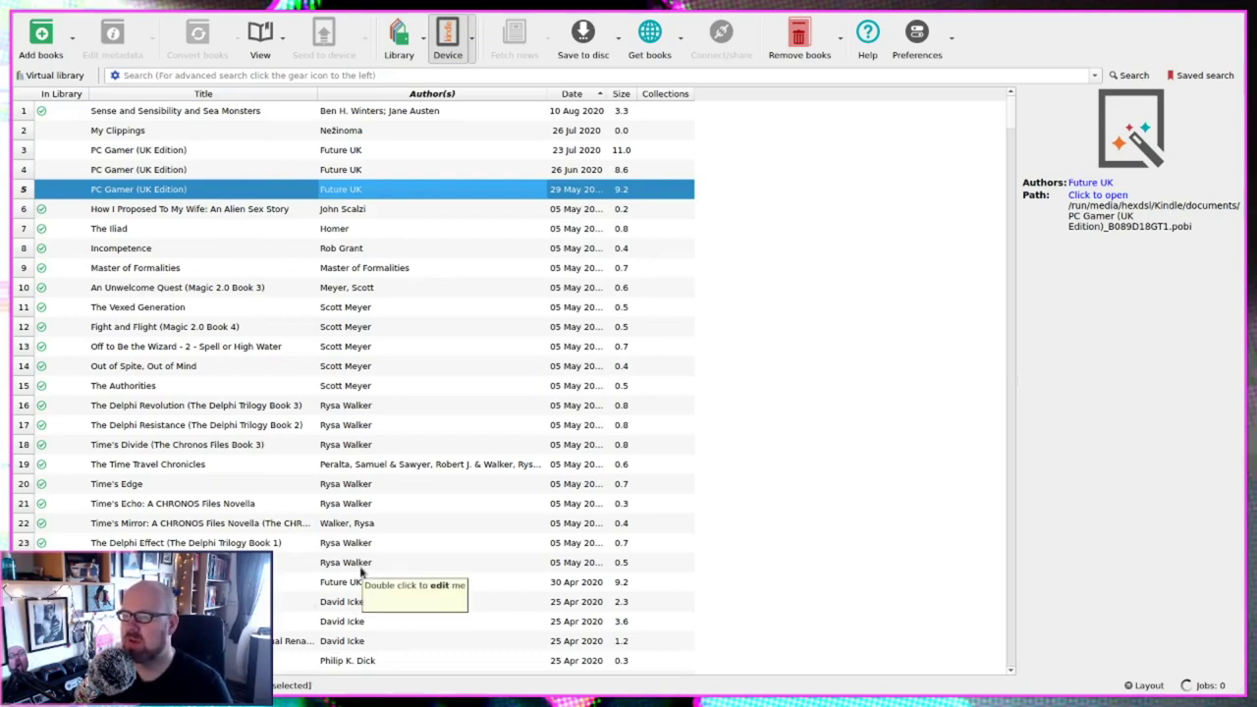
scroll(361, 572, down, 20)
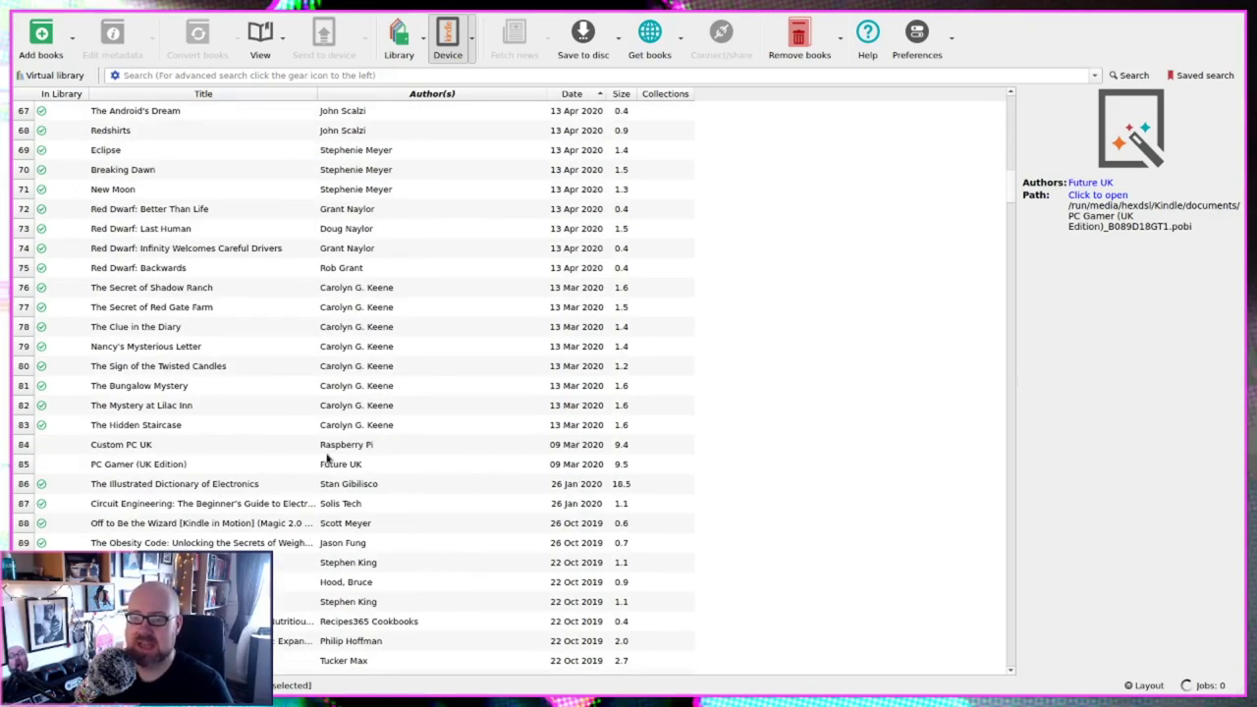
scroll(328, 458, up, 20)
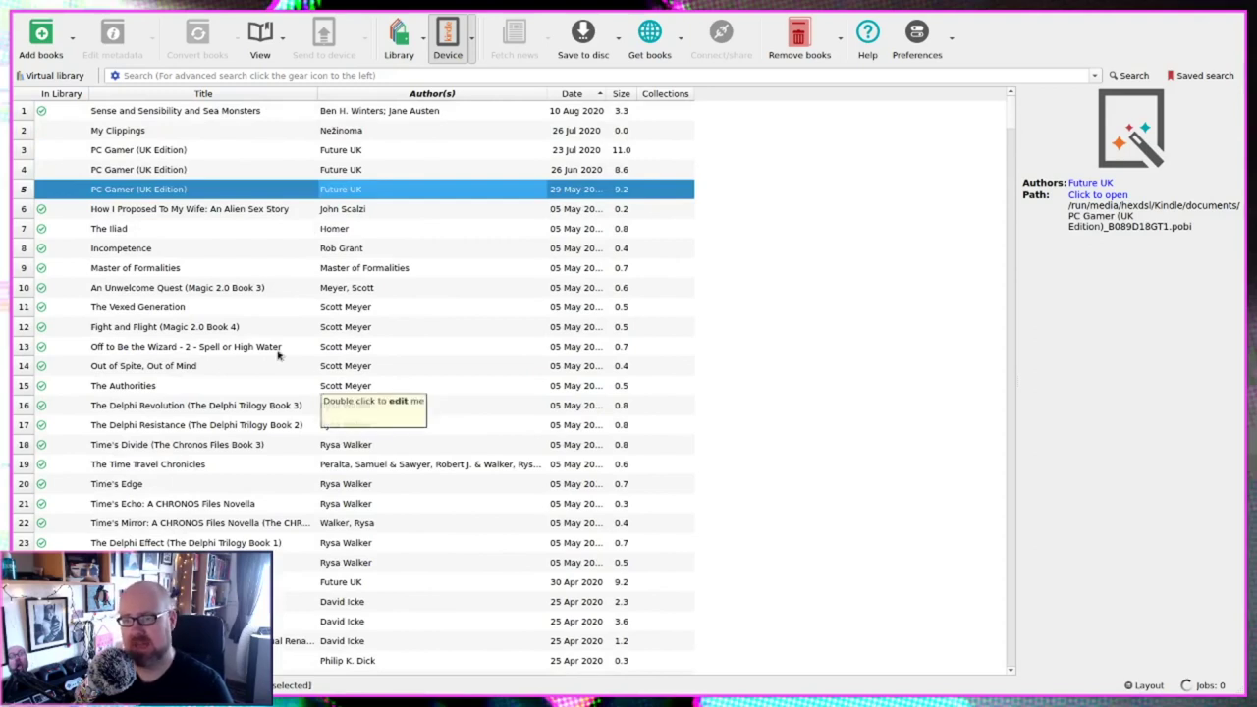
View the details of the three newest PC Gamer issues and examine the actions available for the 23 Jul 2020 issue.
click(356, 150)
click(347, 174)
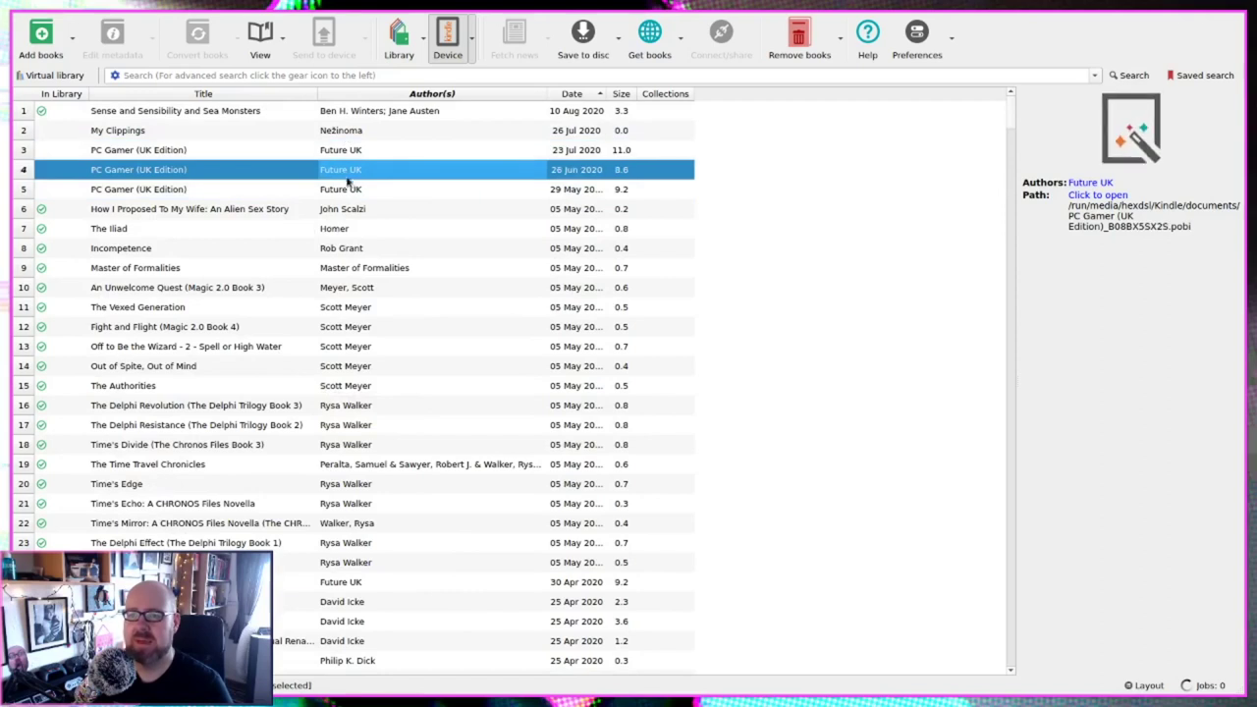
click(351, 189)
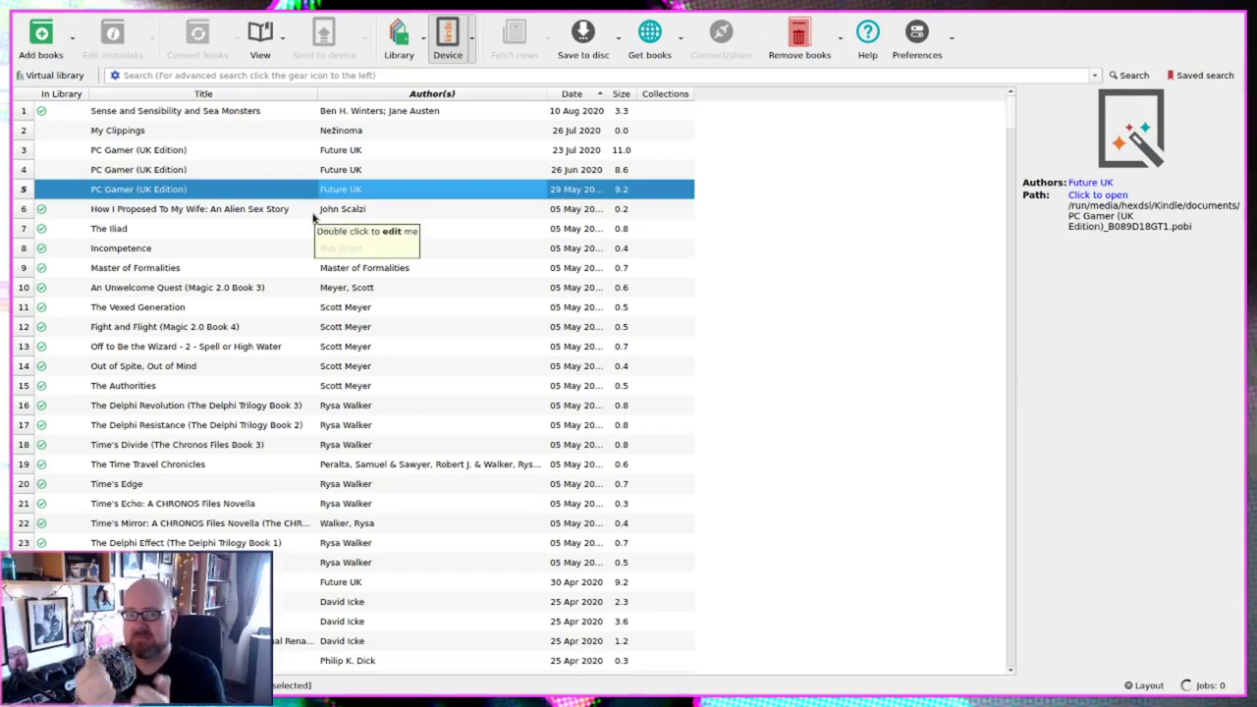
click(242, 169)
key(Up)
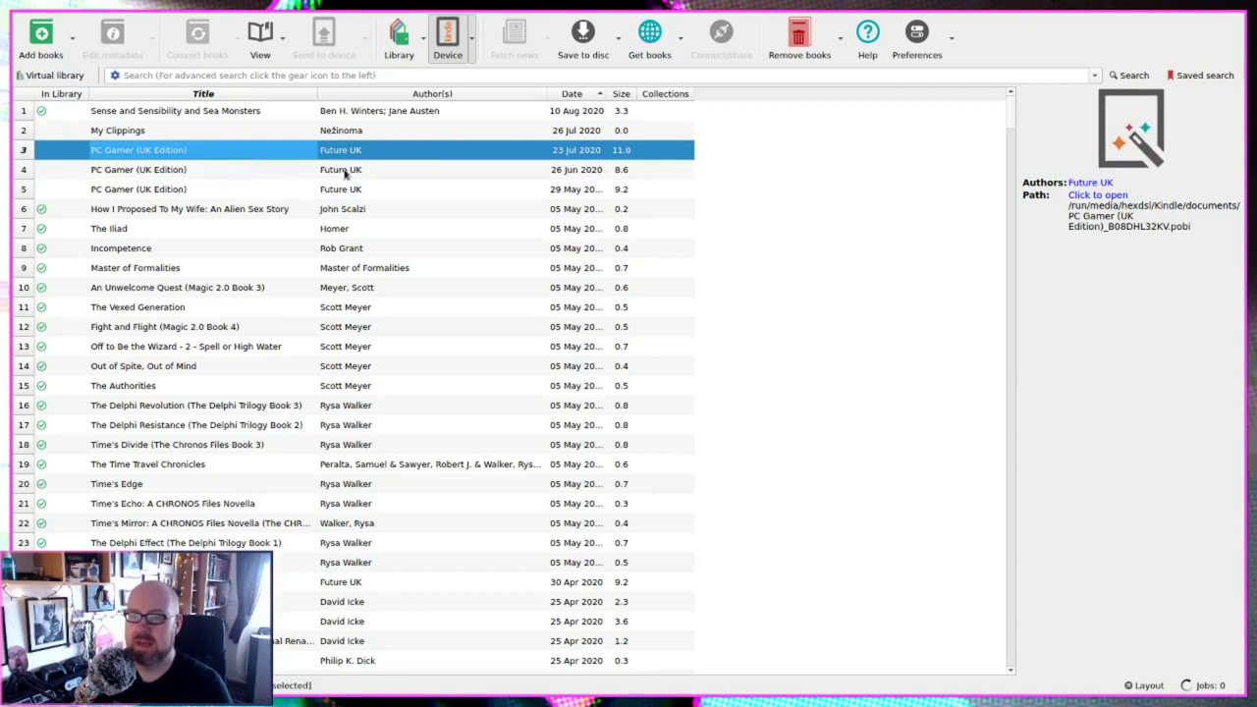
right_click(399, 157)
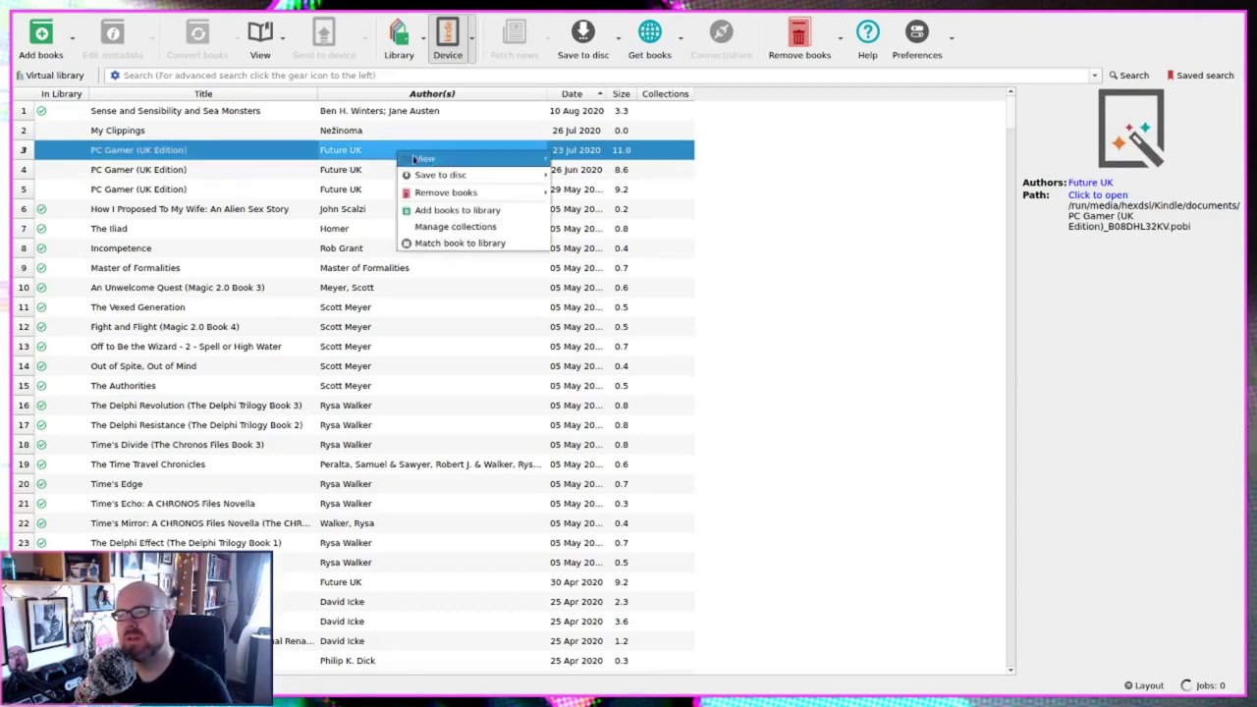
mouse_move(452, 175)
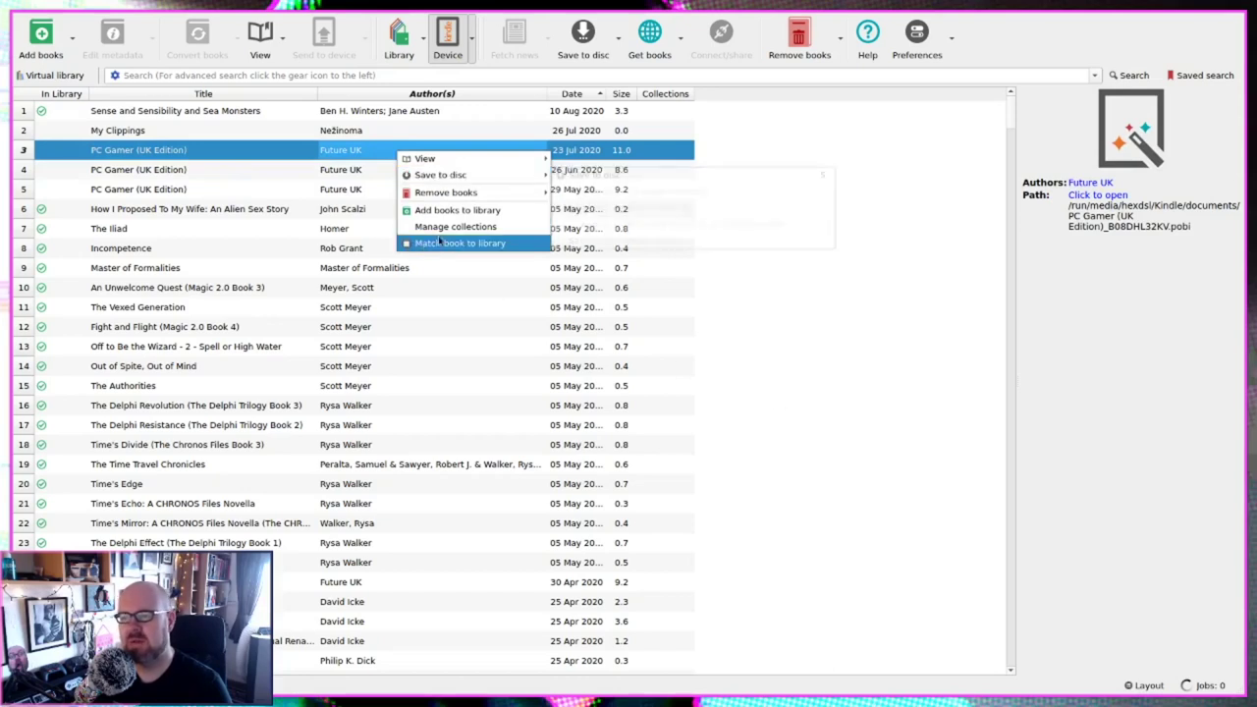
click(850, 442)
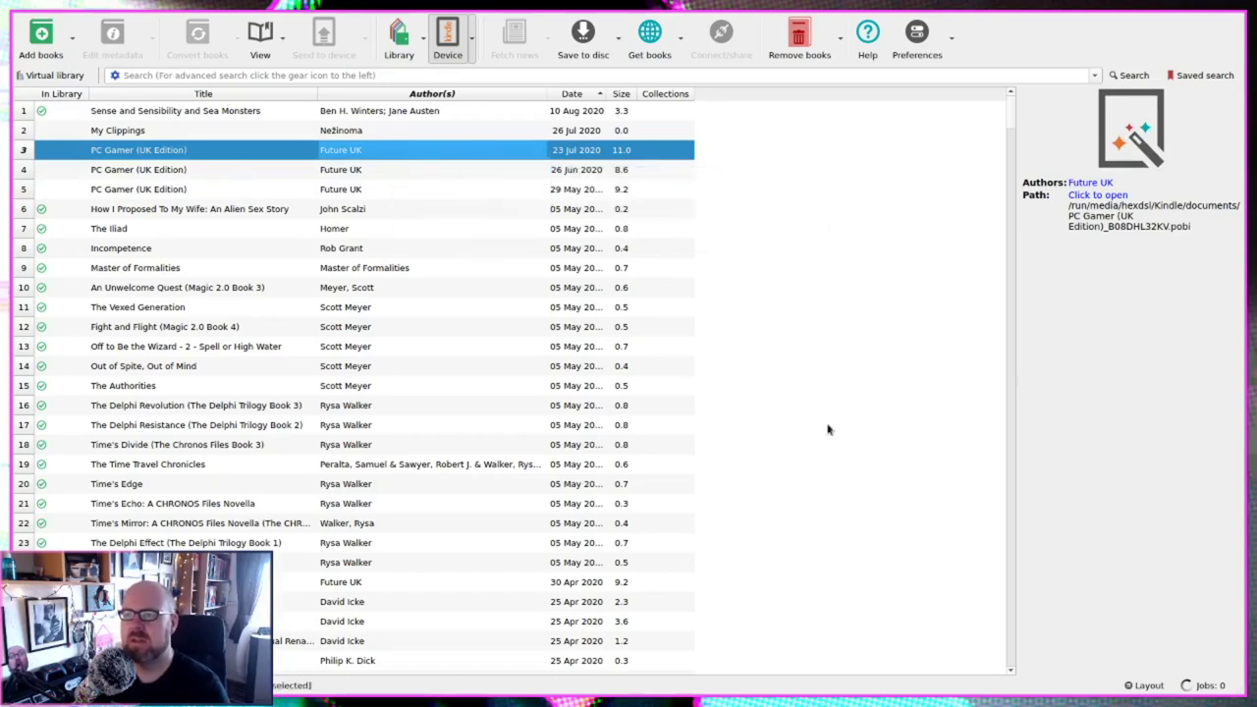
Start saving the 23 Jul 2020 PC Gamer issue to disc and cancel the folder choice.
right_click(358, 155)
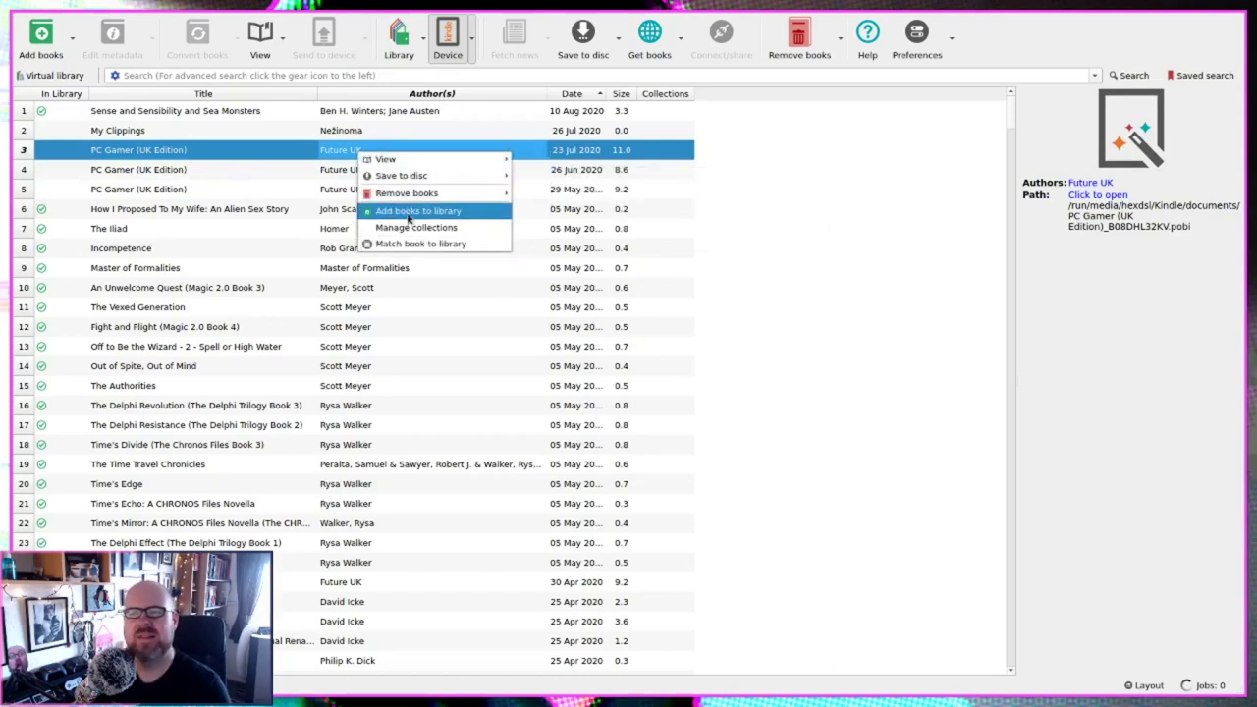
mouse_move(450, 178)
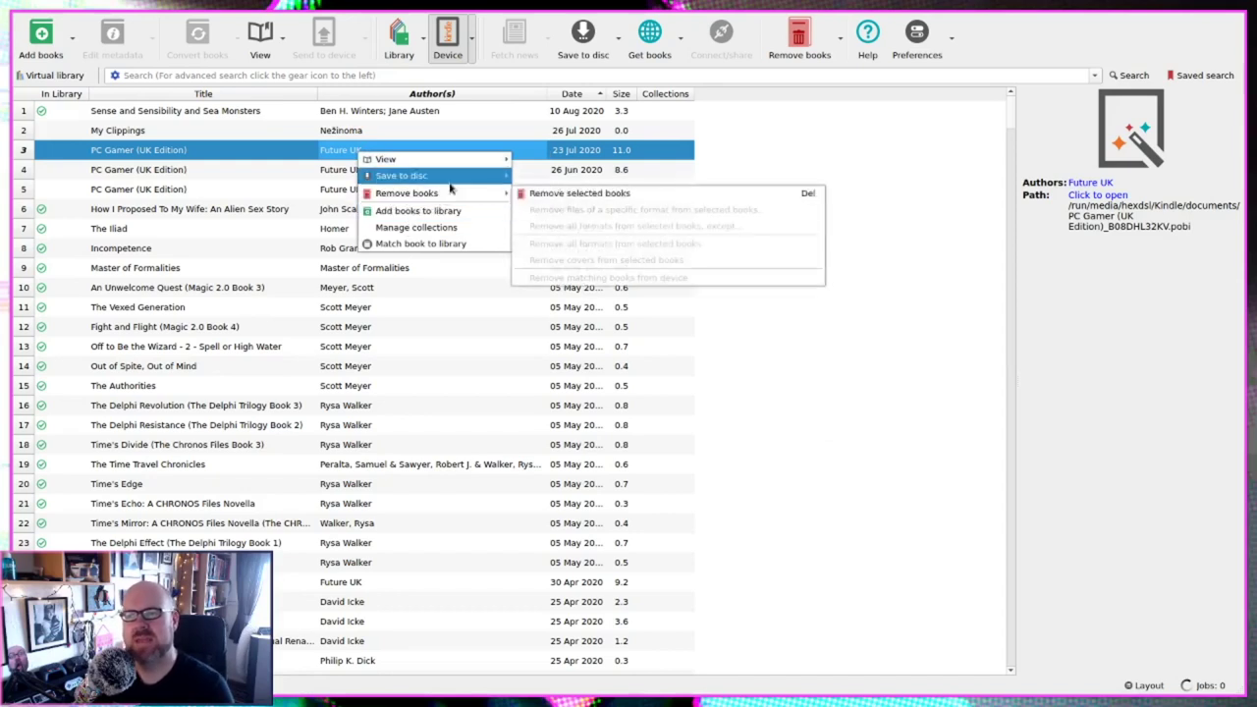
click(555, 176)
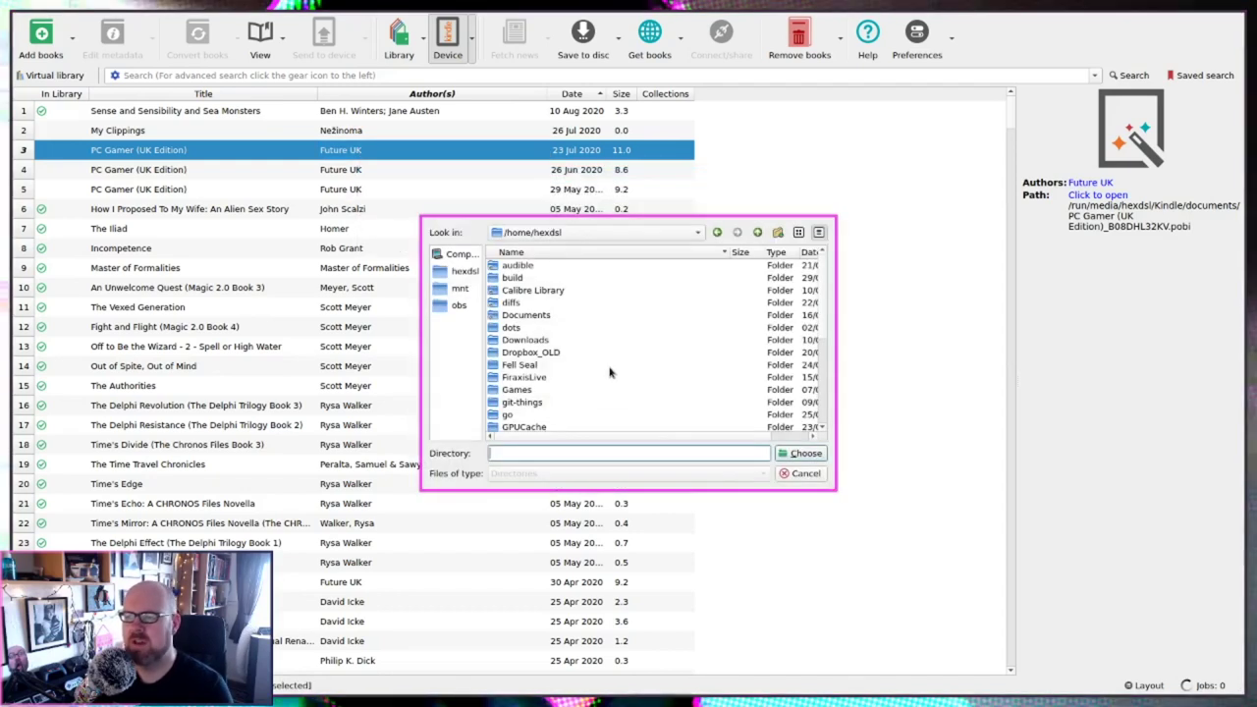
click(792, 475)
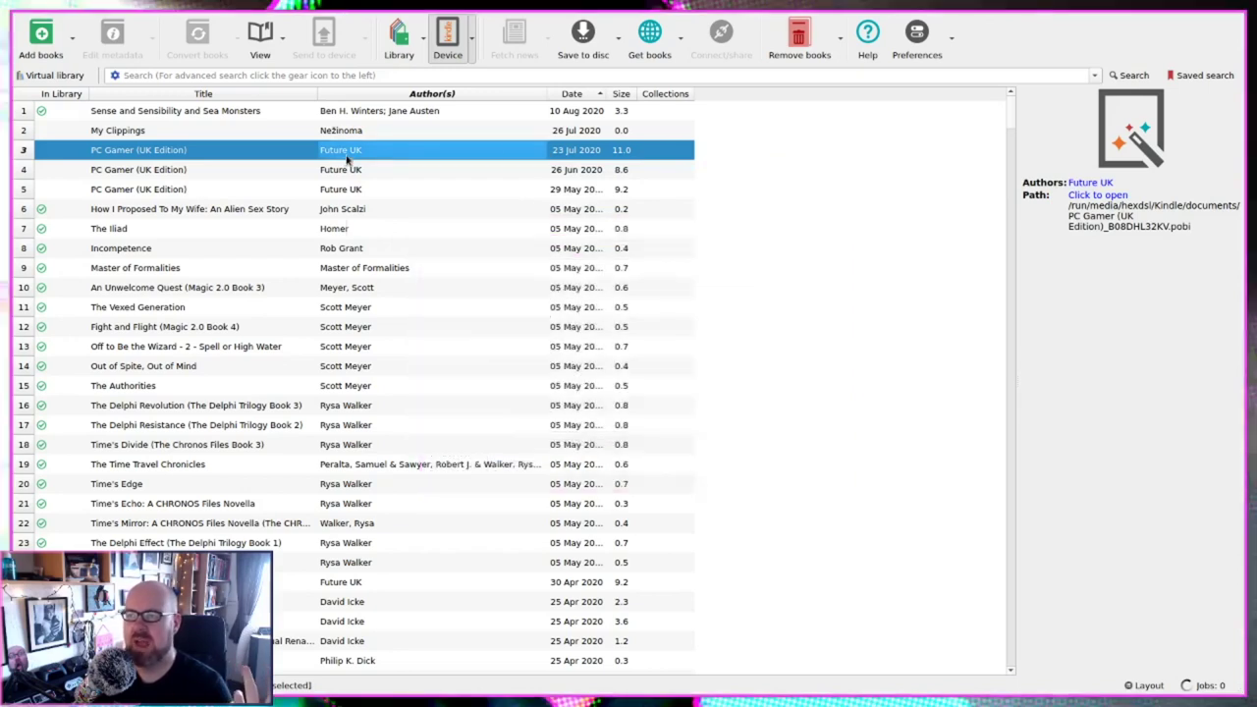
Check the option for adding the 23 Jul 2020 PC Gamer issue to the library, and return to the calibre library list.
right_click(346, 155)
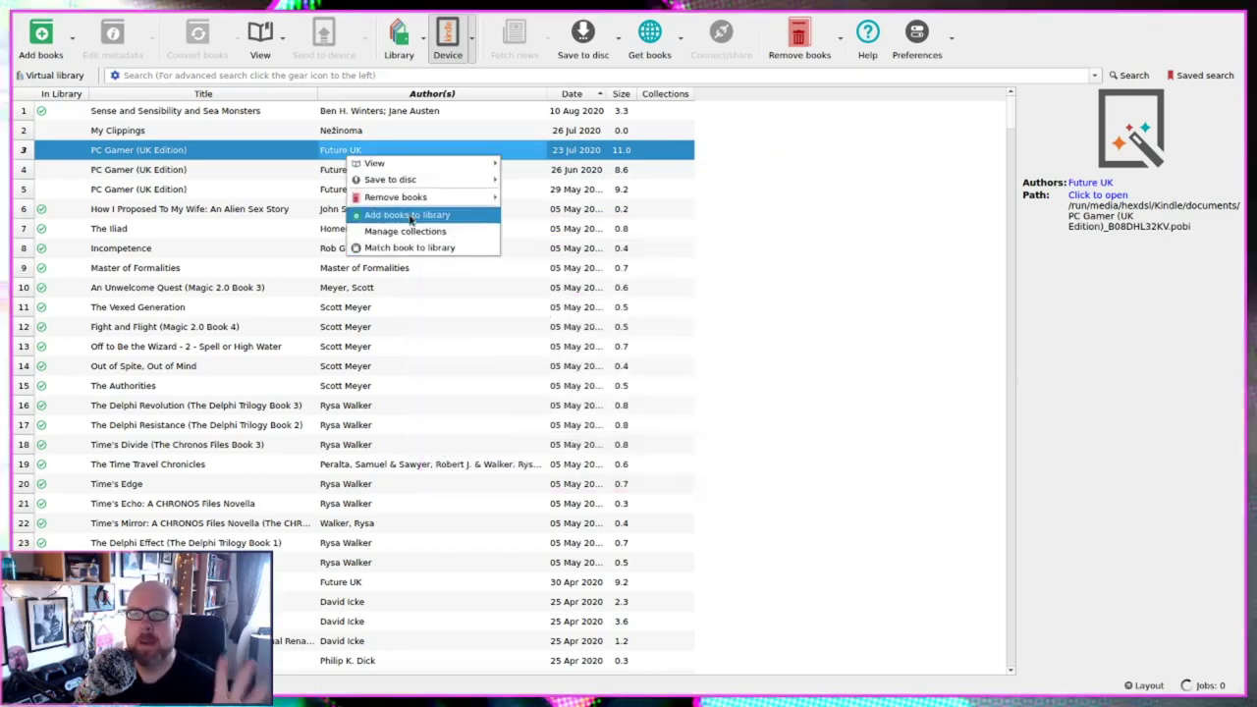
click(861, 343)
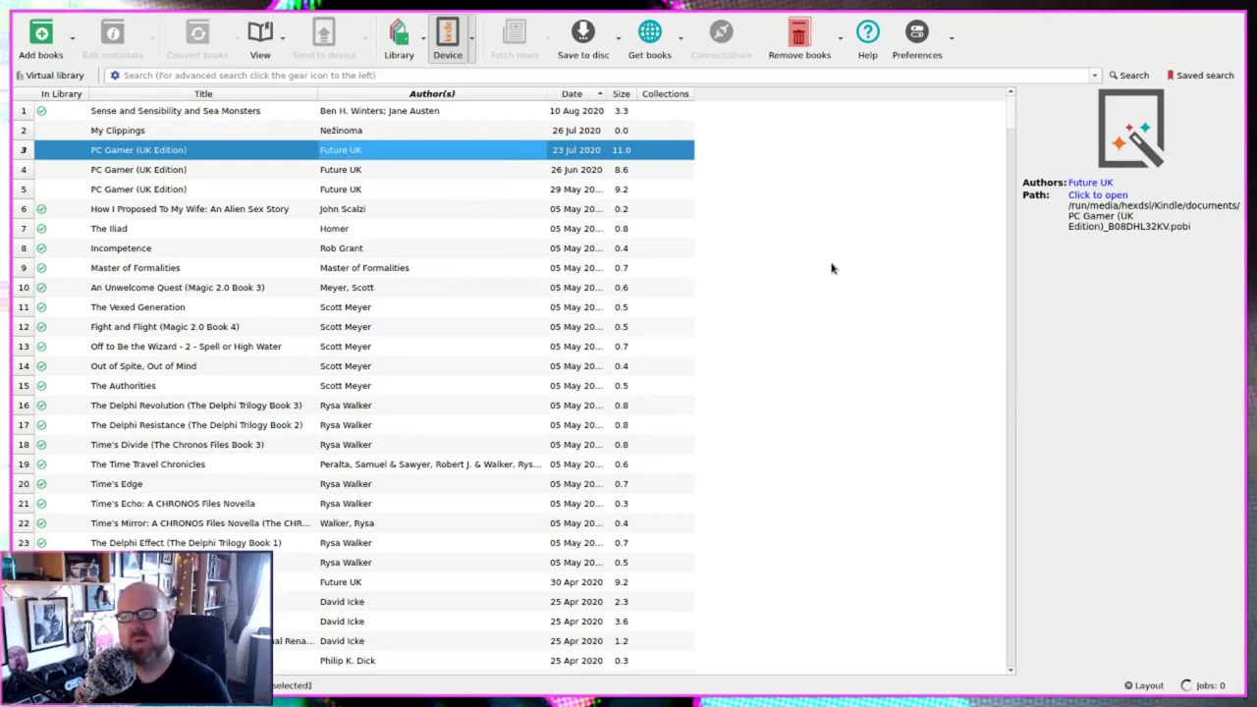
scroll(579, 411, down, 12)
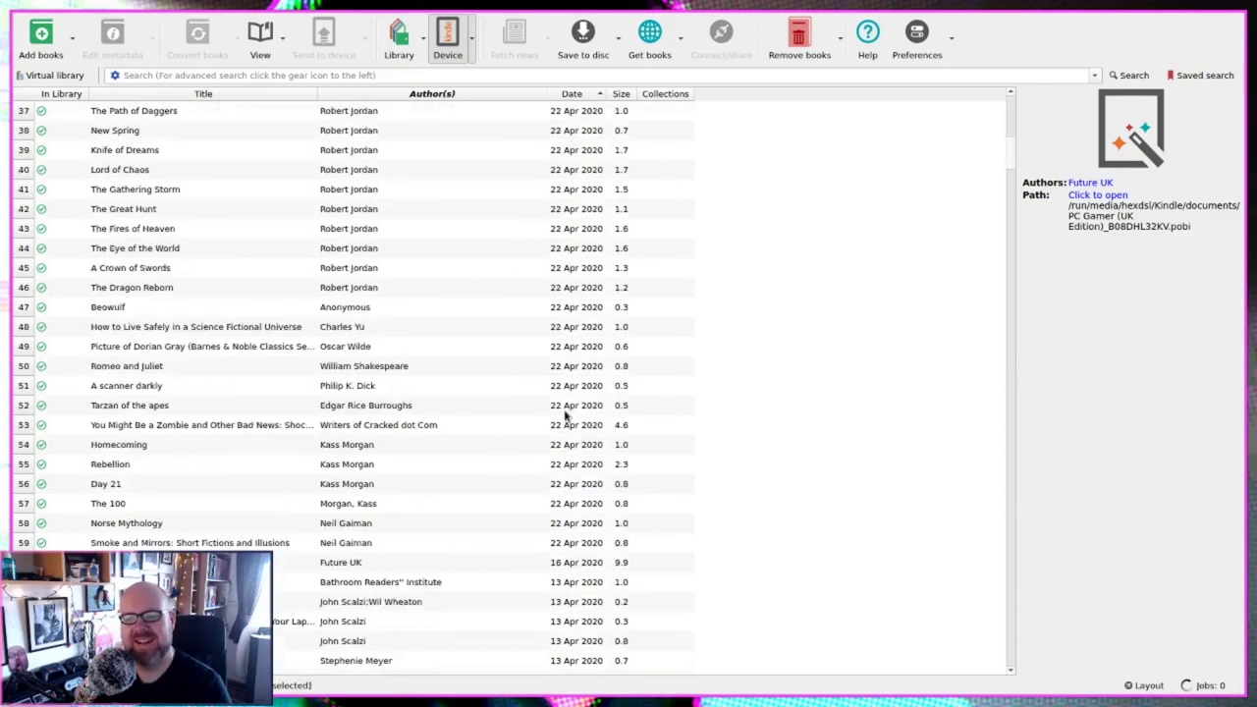
scroll(564, 416, up, 7)
click(399, 37)
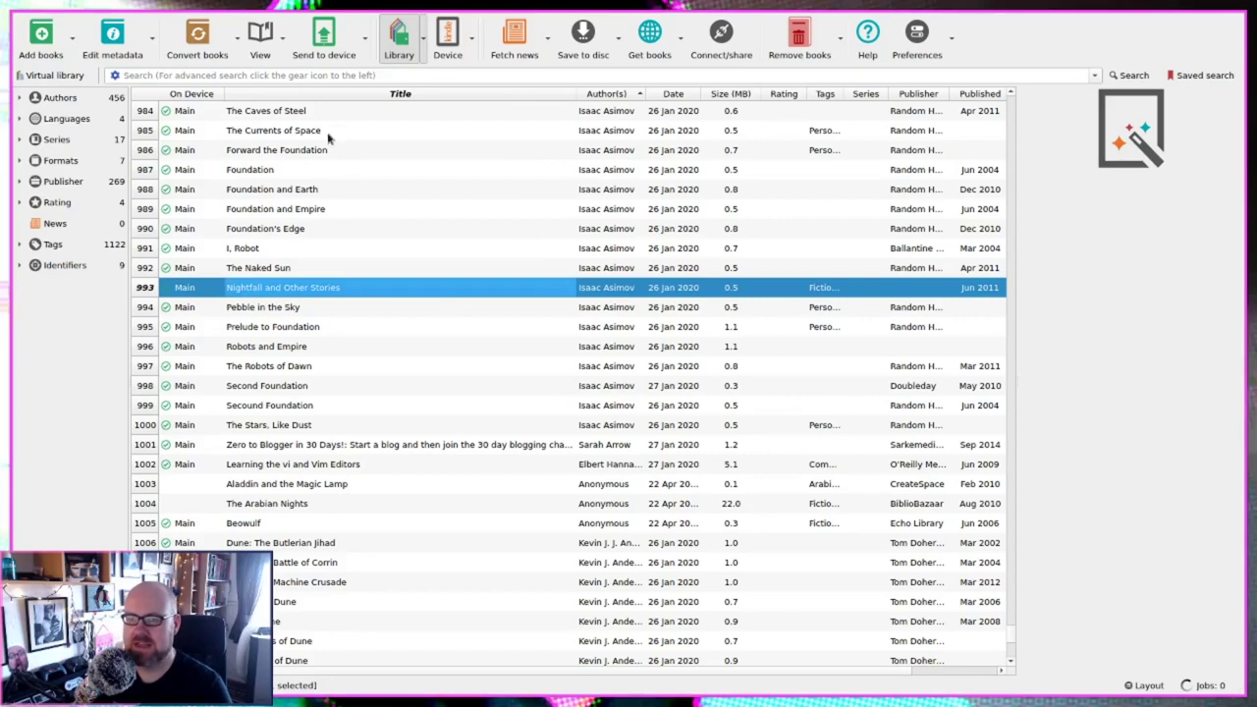
Select every book in the library and reduce the selection to The Naked Sun.
key(ctrl+a)
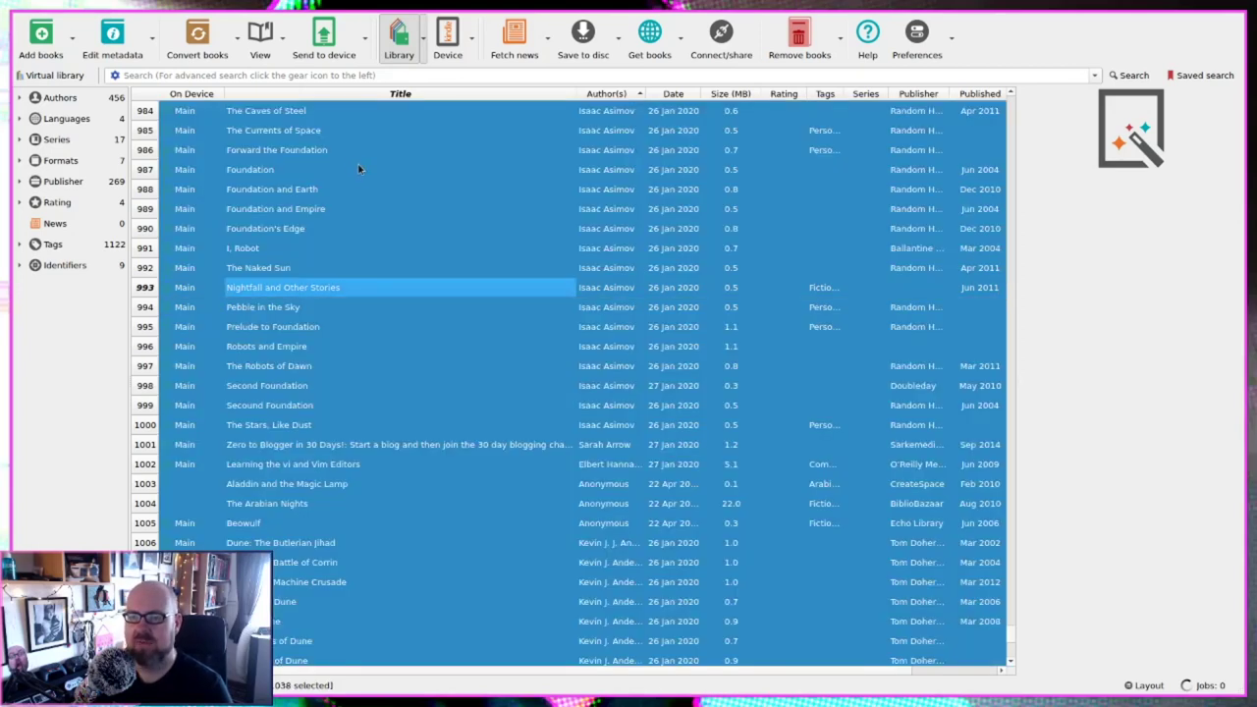
click(511, 258)
key(Escape)
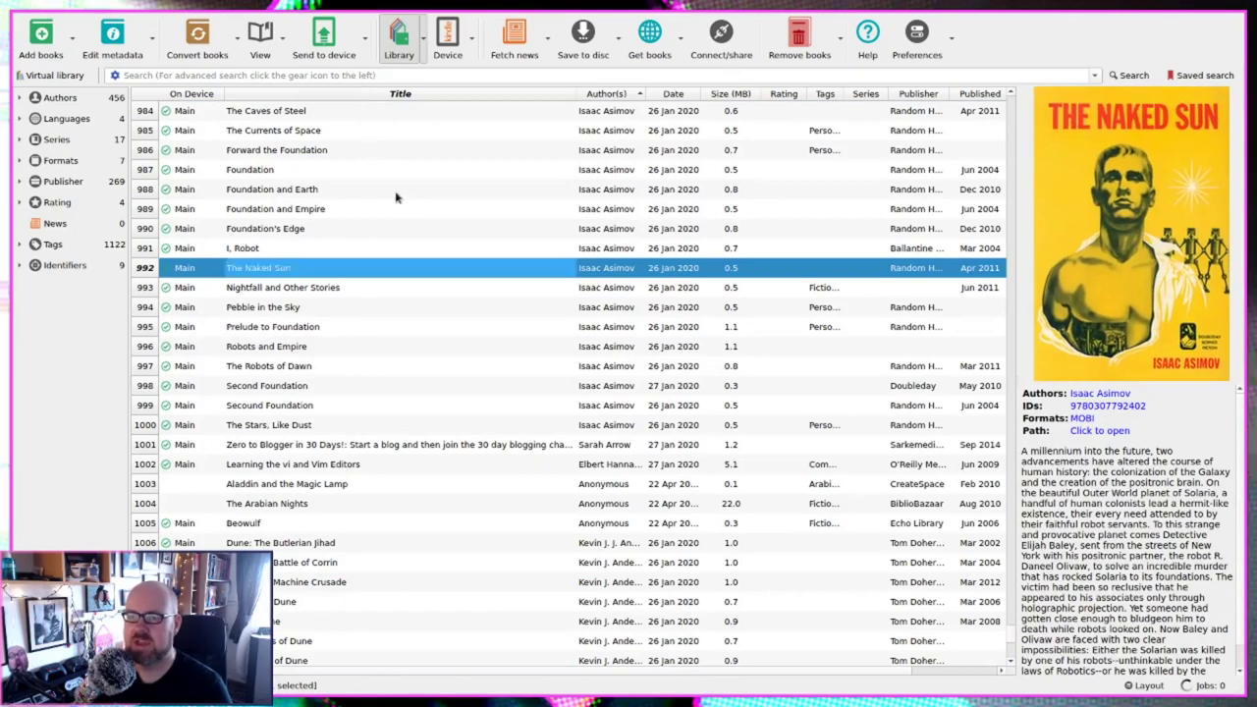
Filter the library to the books by Isaac Asimov, clear the filter, and select Foundation's Edge.
key(alt+a)
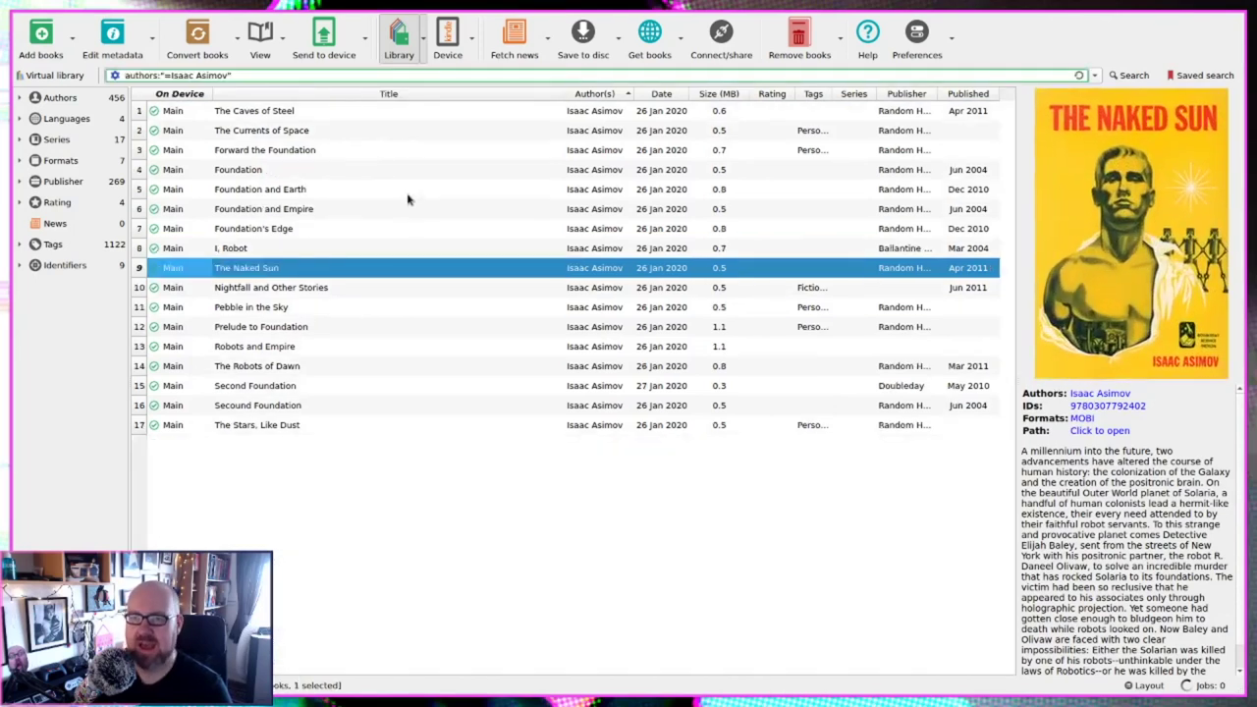
key(Escape)
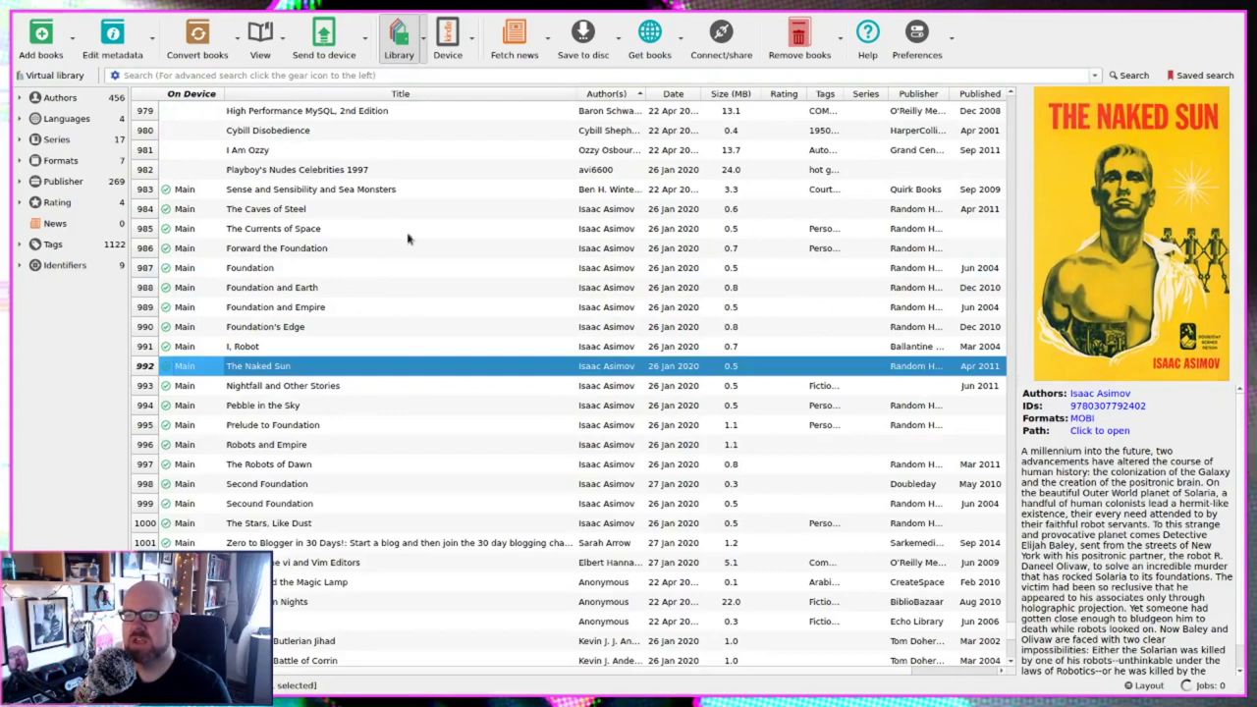
click(619, 331)
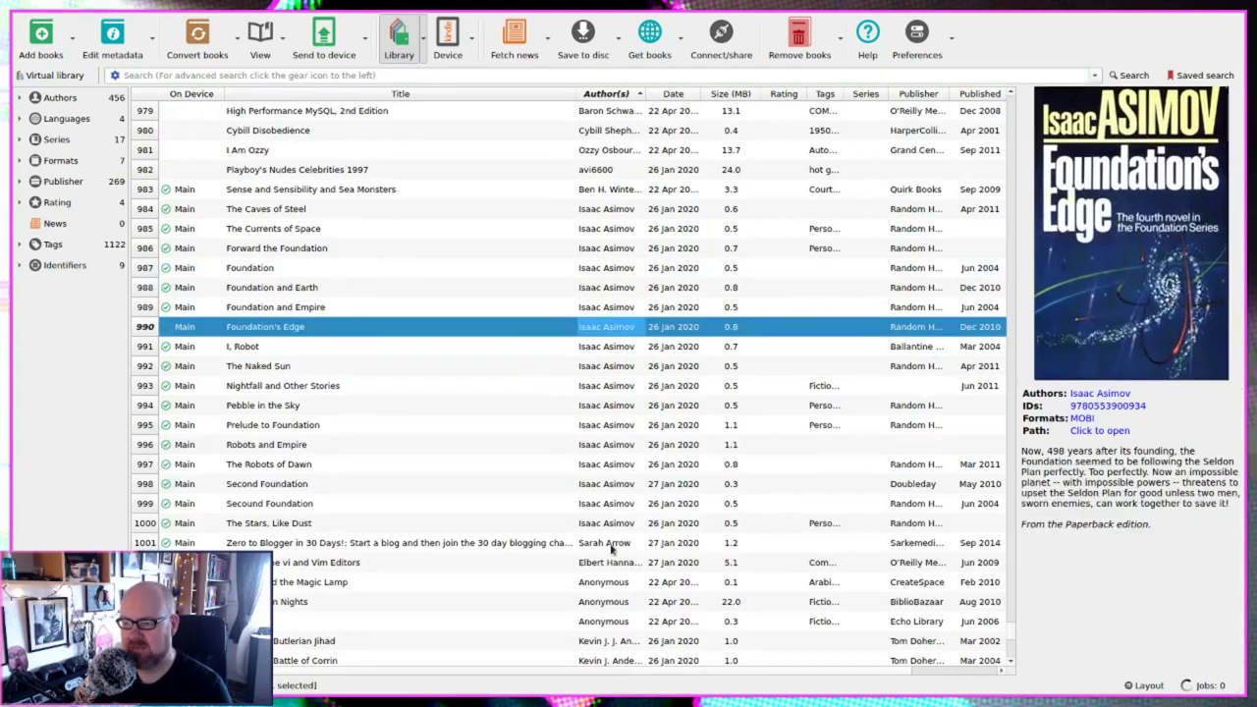
Filter the library again to the books by the author of Foundation's Edge, and clear the filter.
key(alt+a)
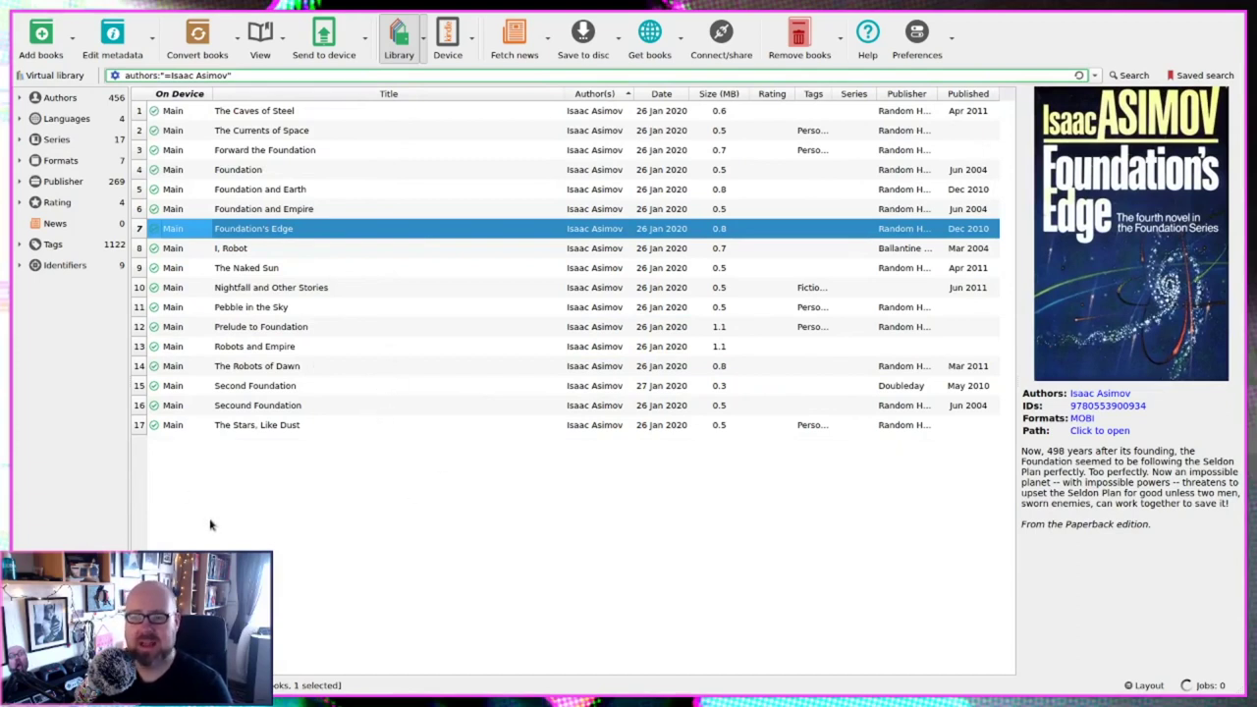
key(Escape)
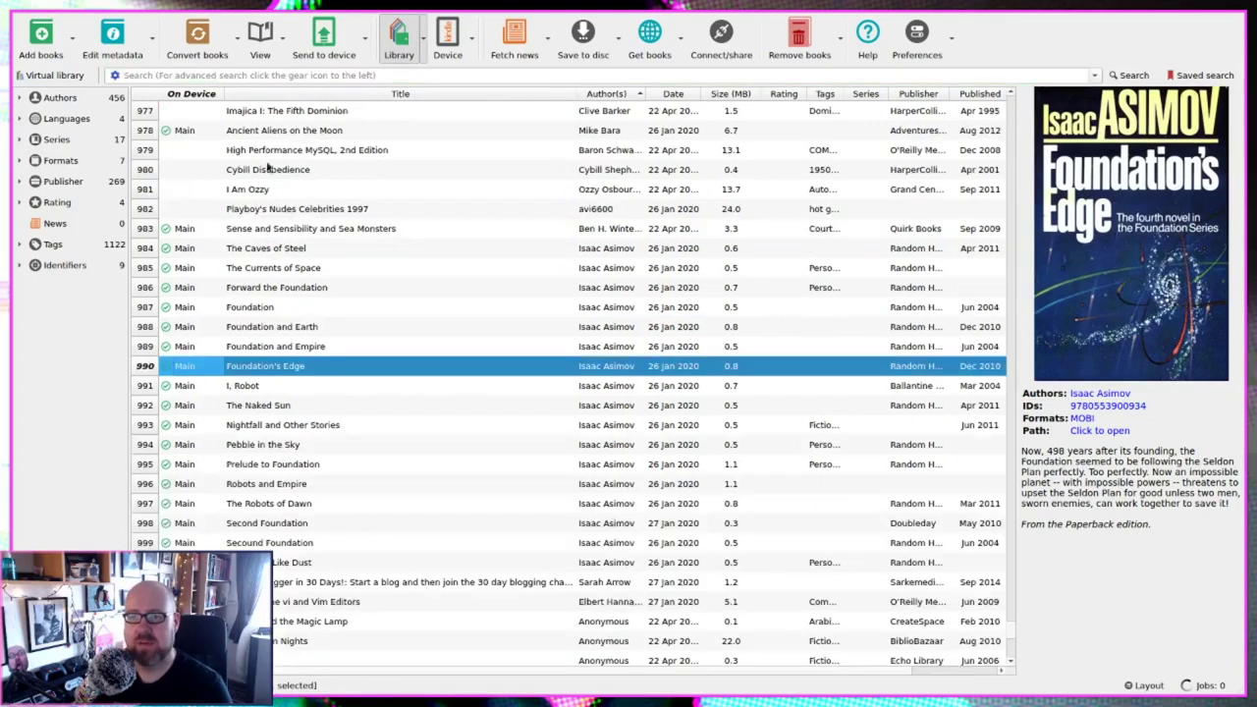
Search the library for "dune", browse the results down to Dune: House Atreides, and clear the search.
click(298, 78)
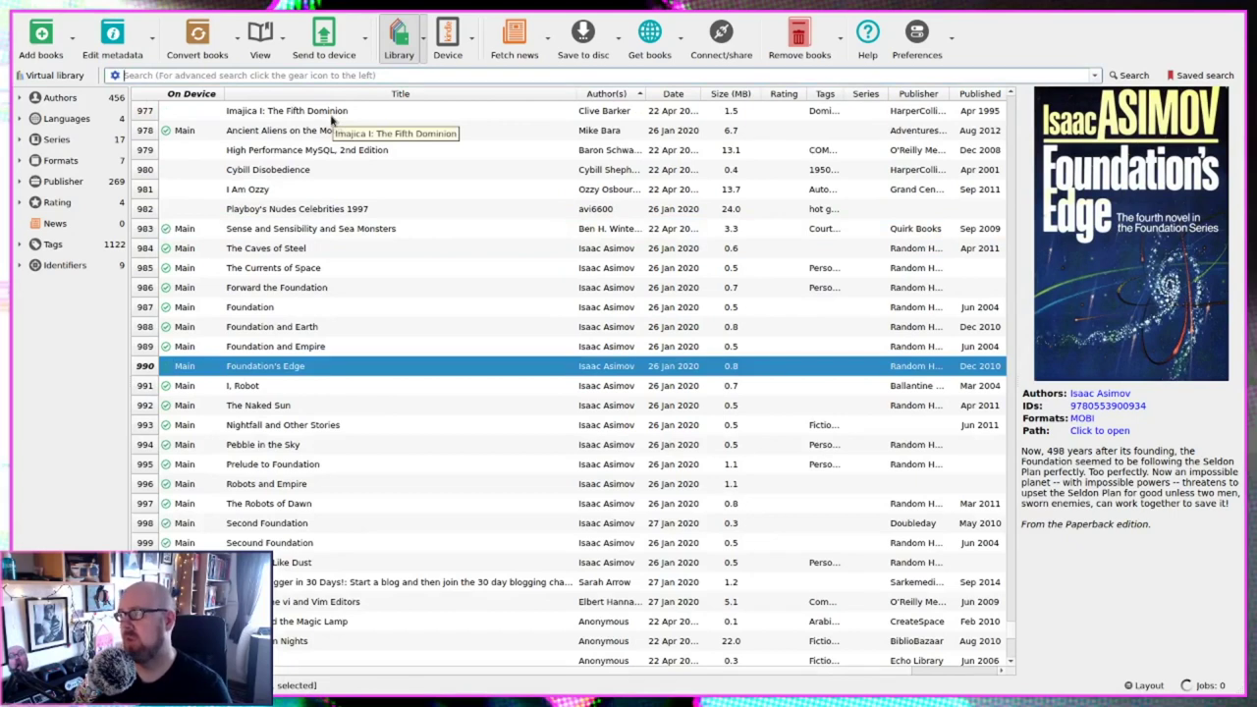
text(dune)
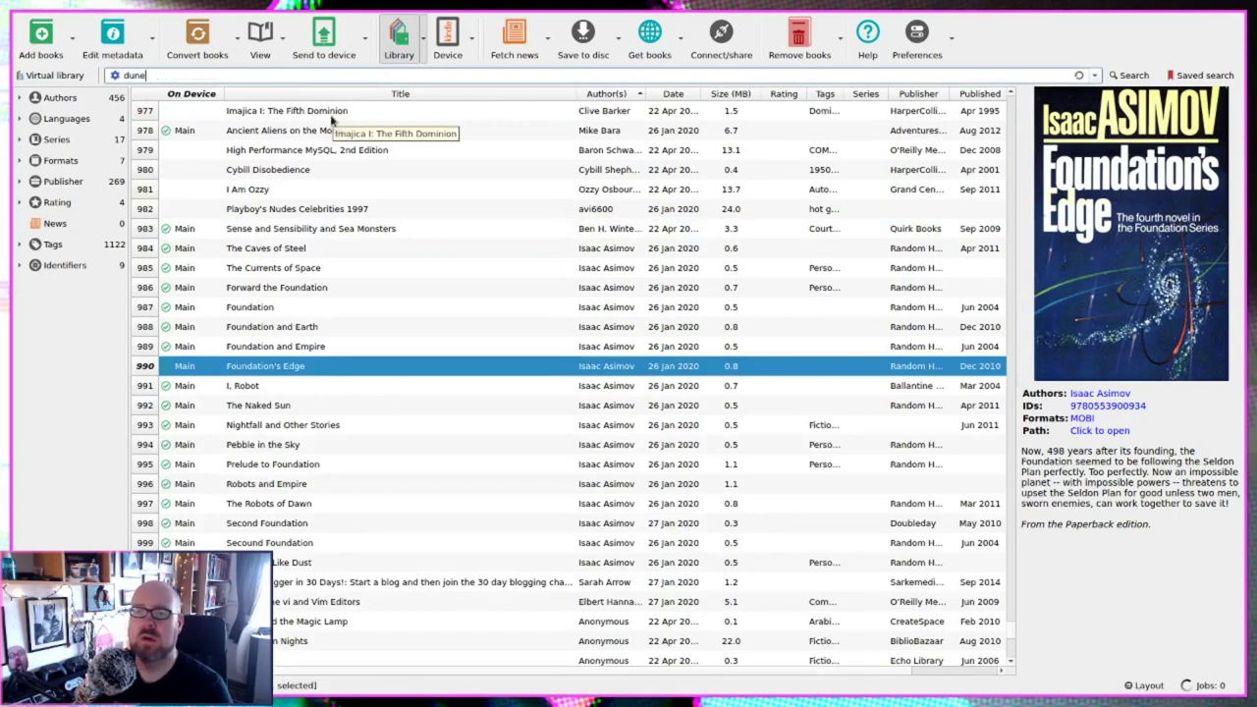
key(Return)
key(Down)
key(Down)
key(Down)
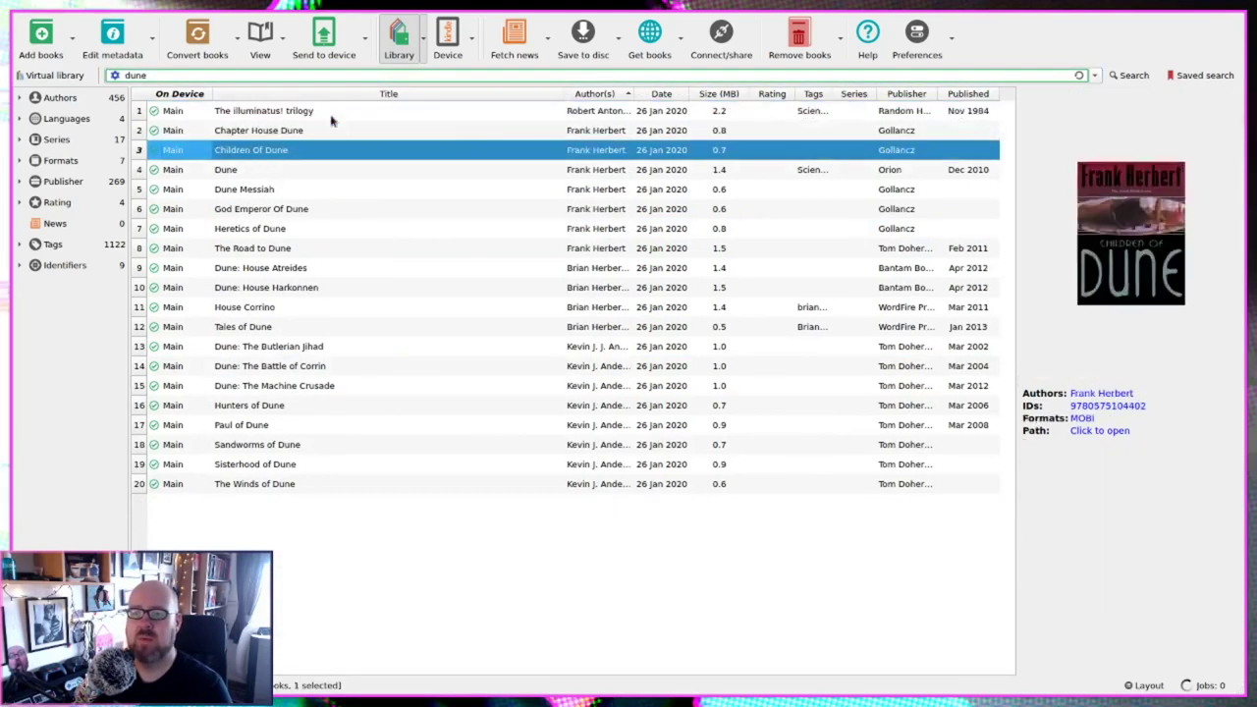
key(Down)
key(Down)
key(Down)
key(Down)
key(Down)
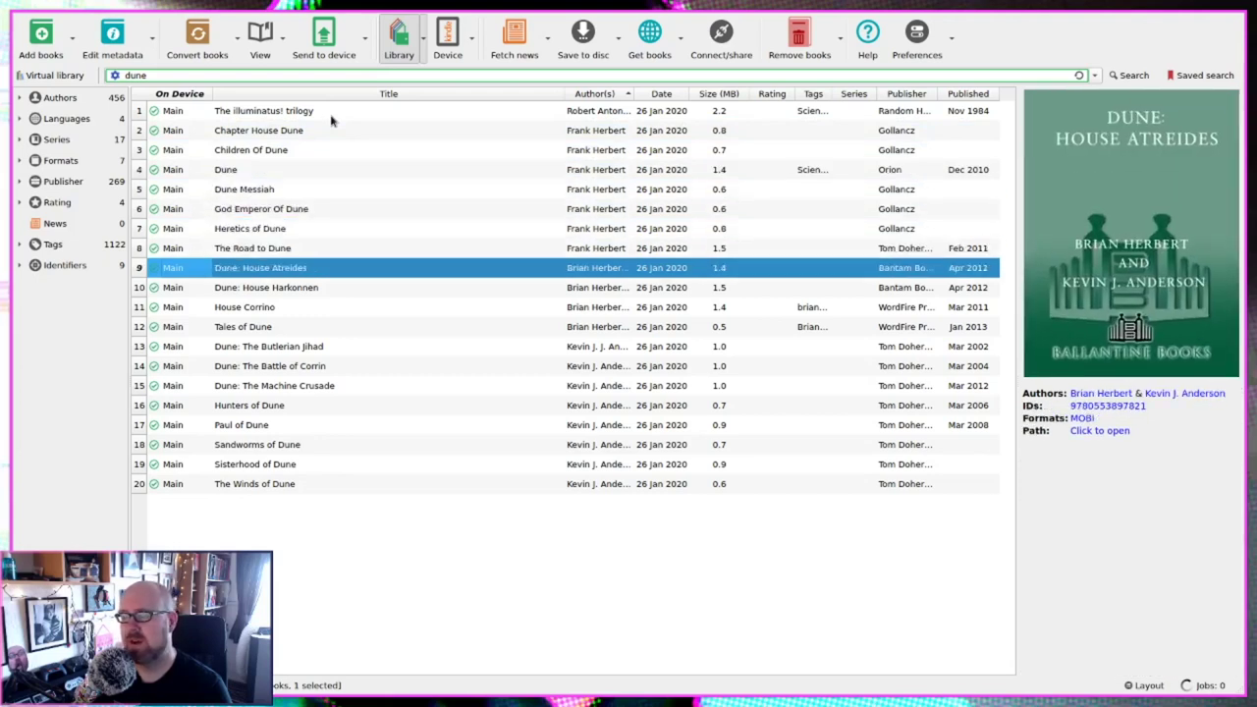
key(Escape)
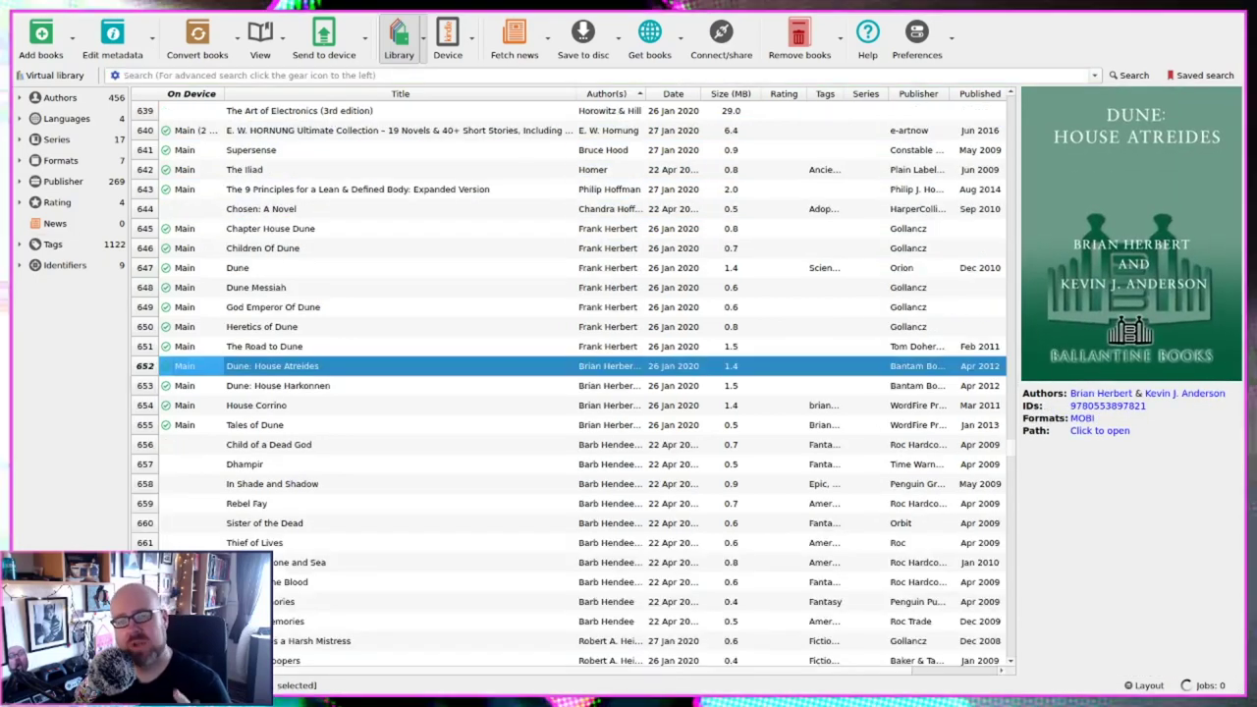
Start adding books from the computer and cancel the file selection.
click(47, 47)
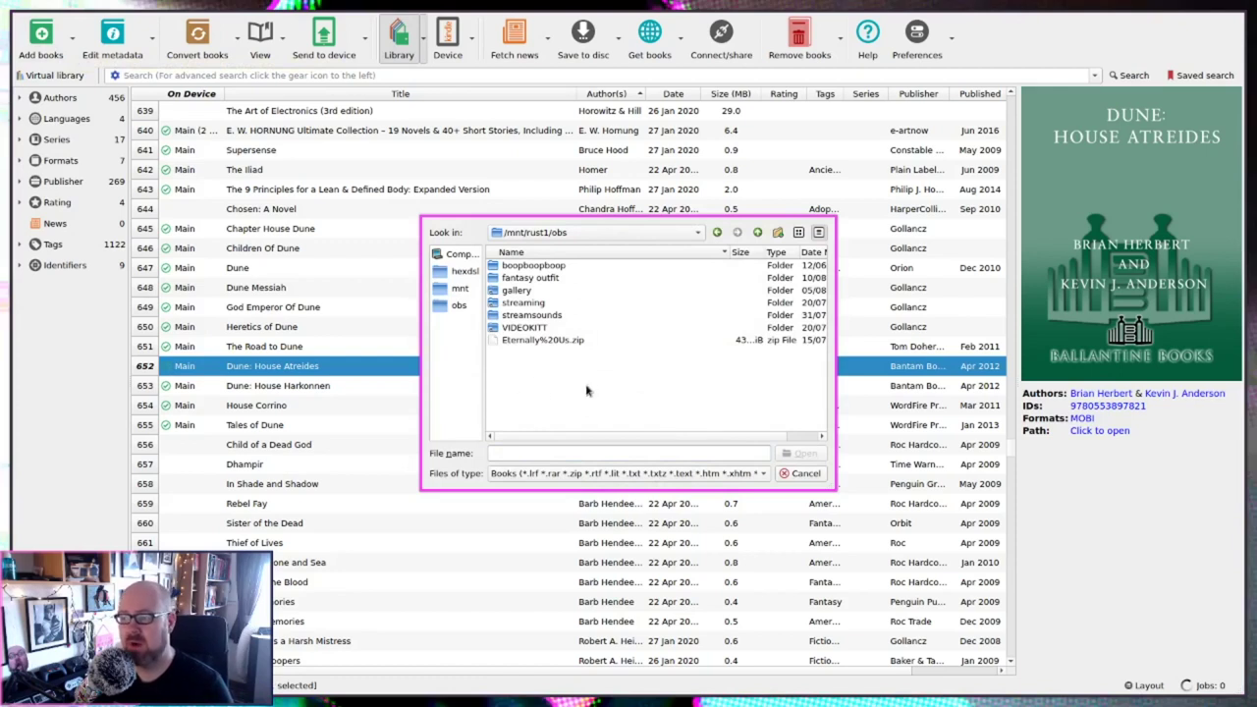
click(807, 474)
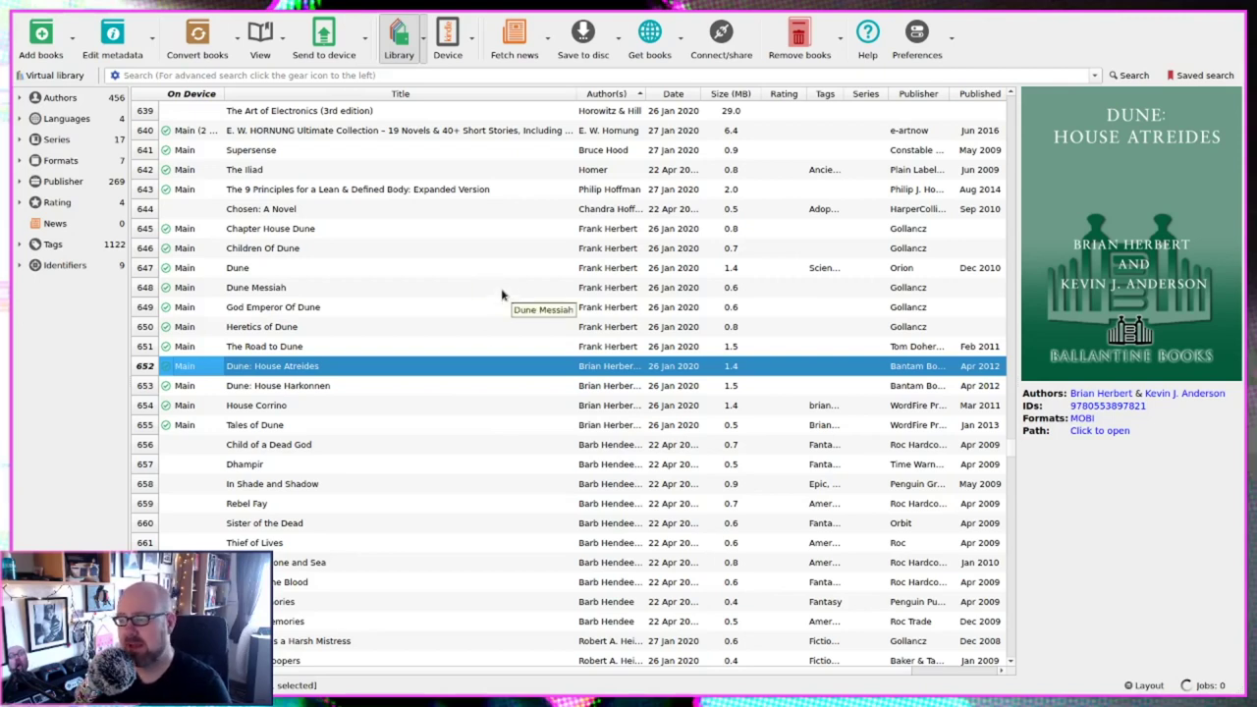
Try to open The Moon Is a Harsh Mistress for editing in the book editor.
scroll(632, 398, up, 6)
scroll(636, 395, down, 1)
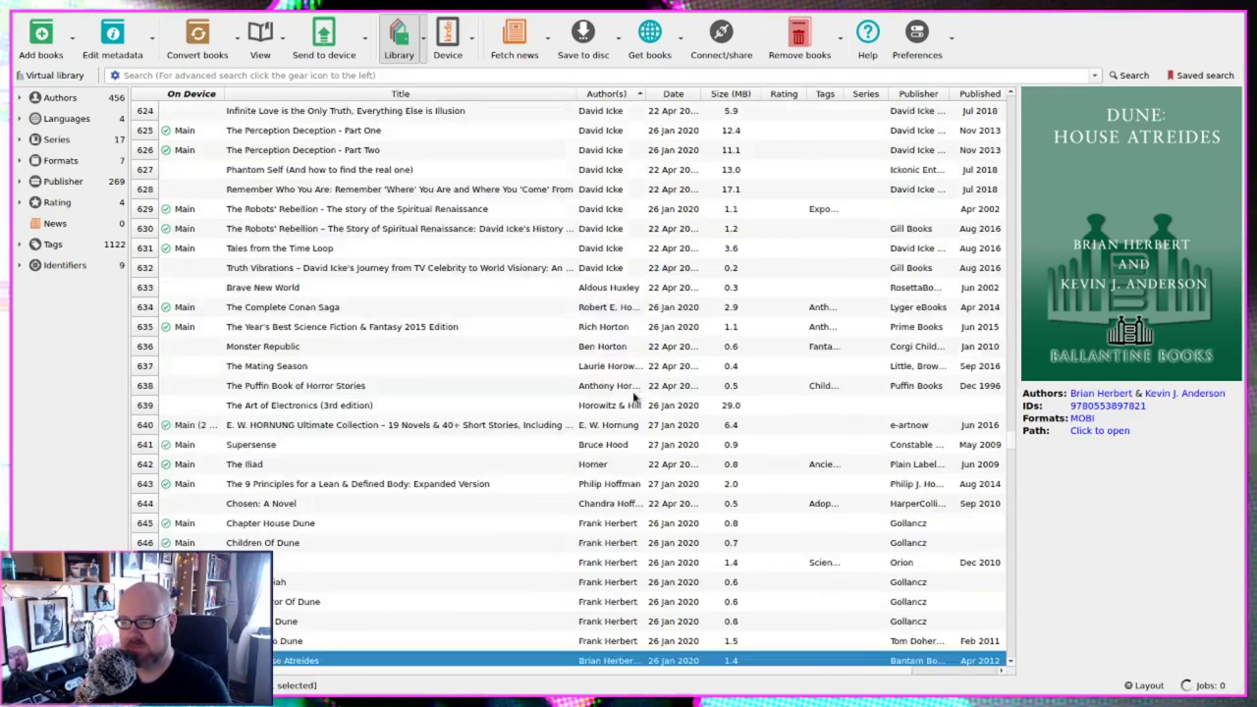
scroll(674, 491, down, 4)
scroll(671, 502, down, 5)
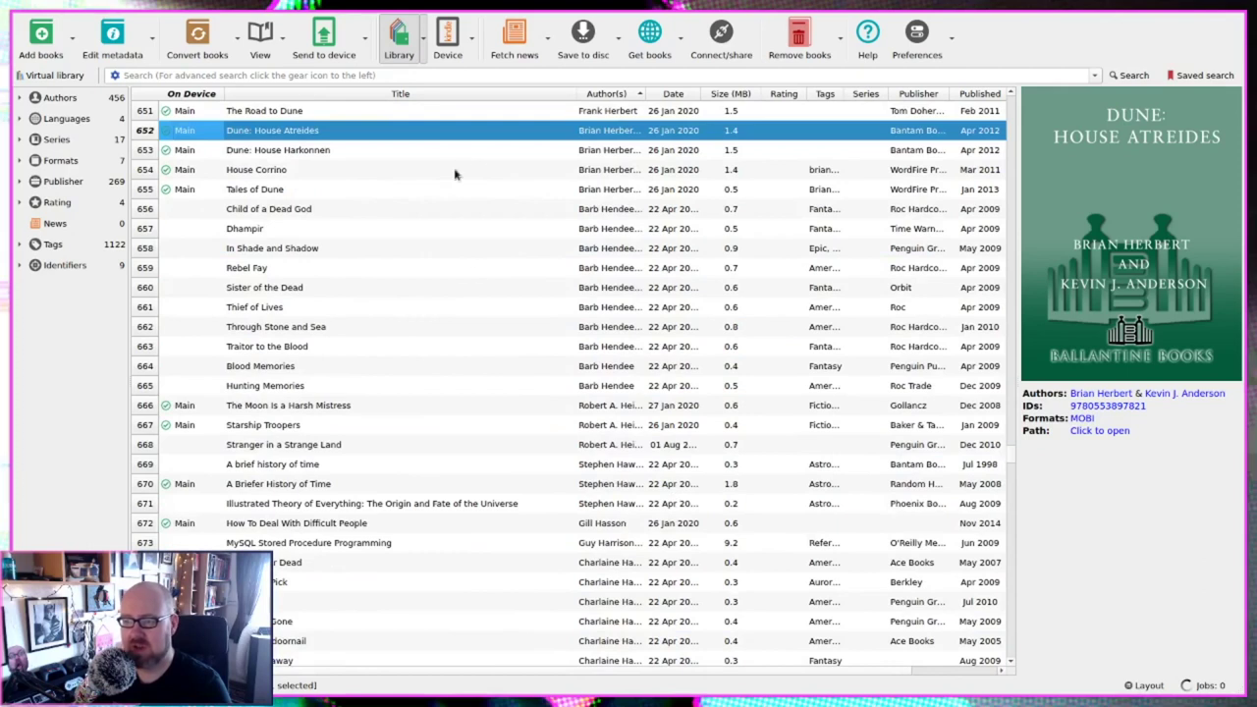
click(337, 276)
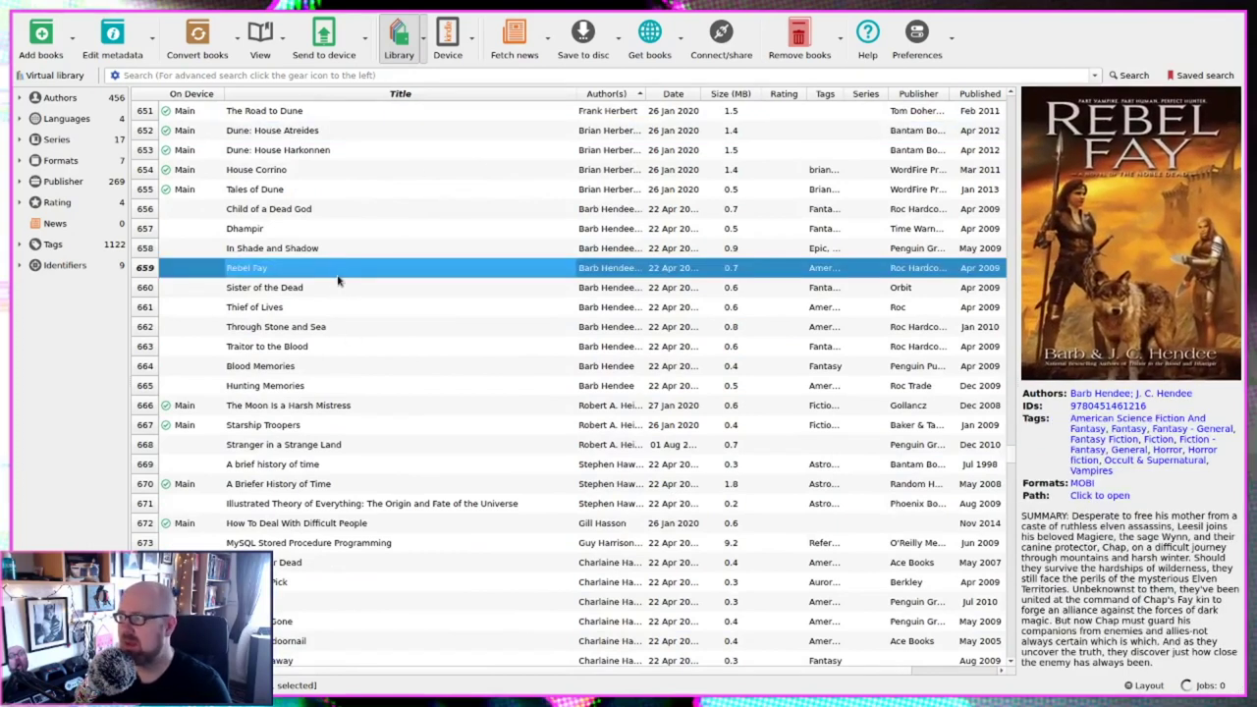
click(346, 406)
right_click(454, 411)
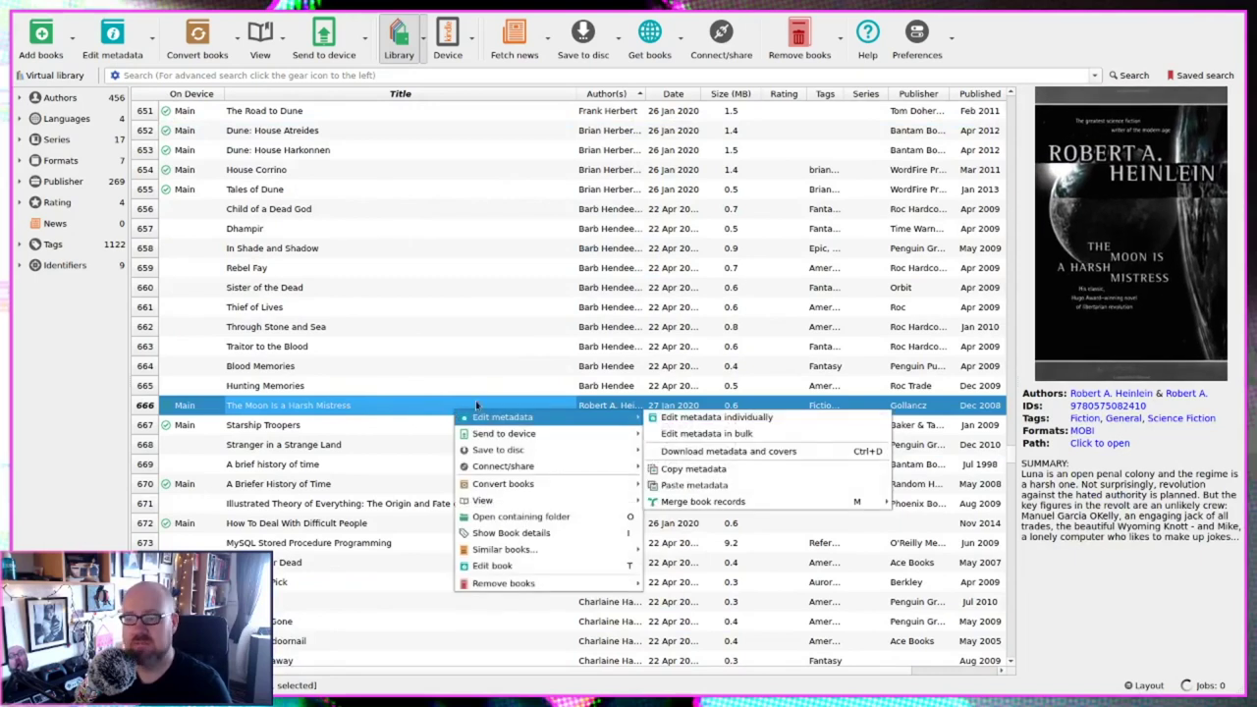
mouse_move(554, 503)
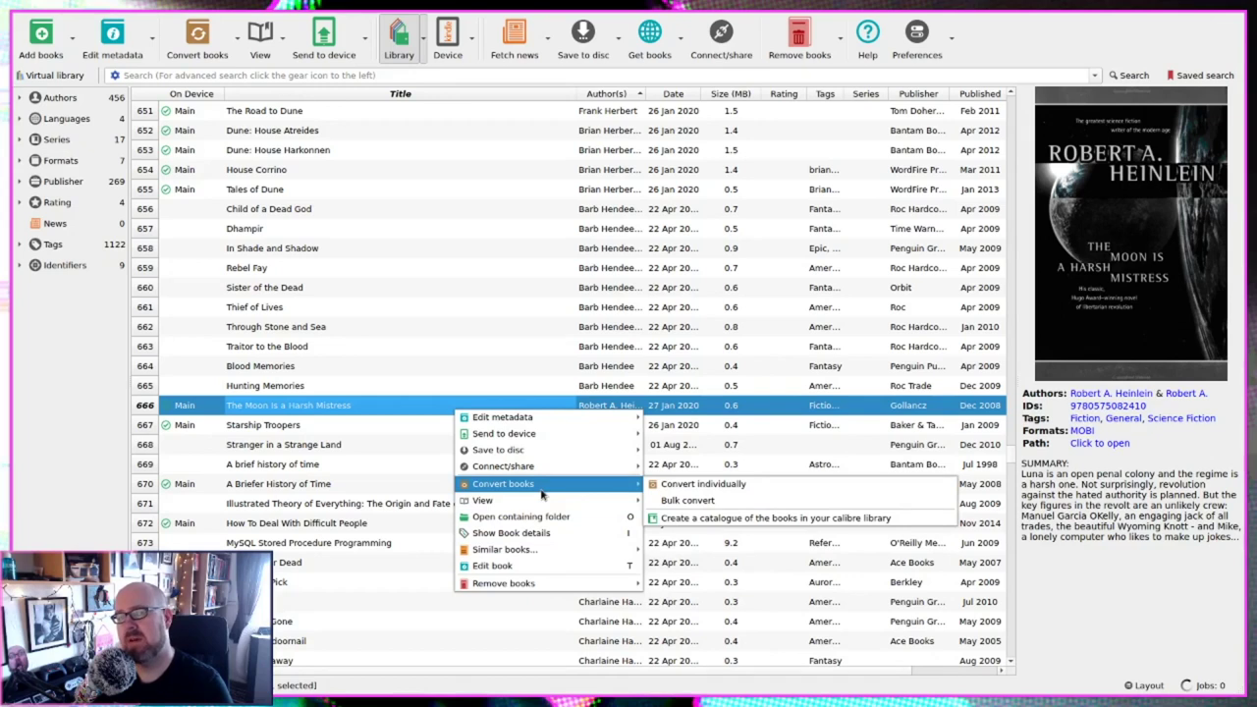
click(540, 567)
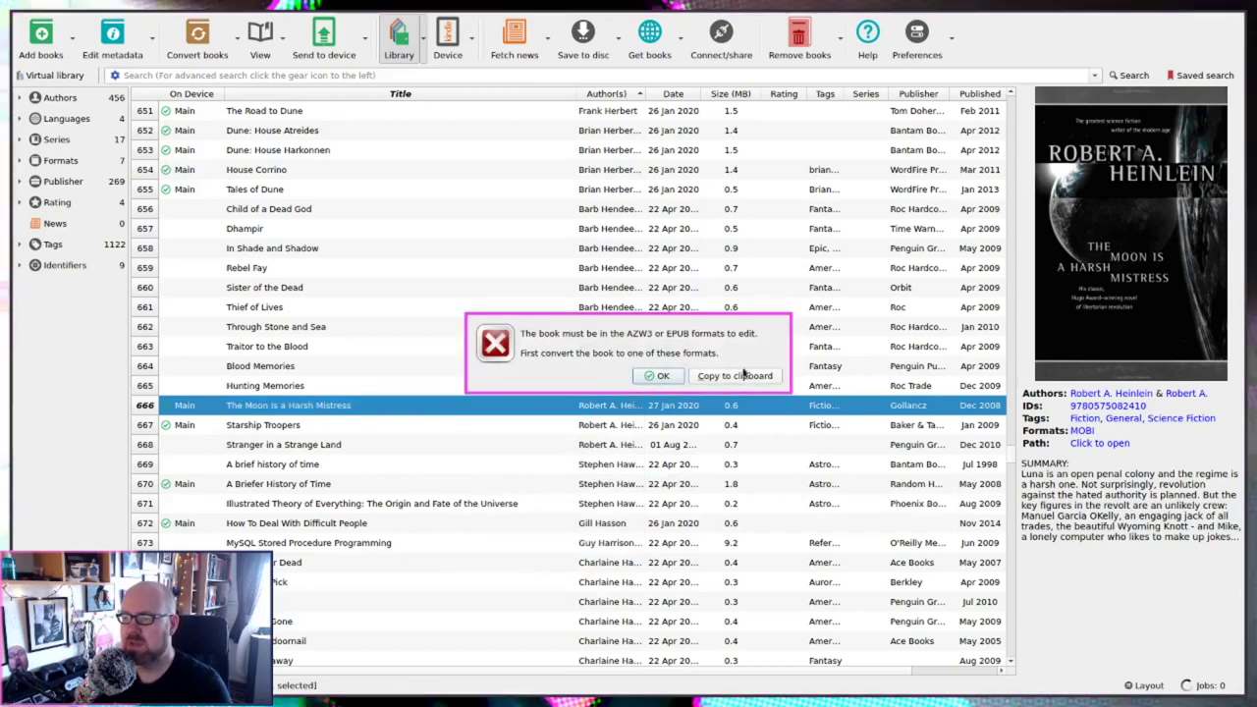
click(654, 376)
Try to open Blood Memories for editing in the book editor.
click(288, 369)
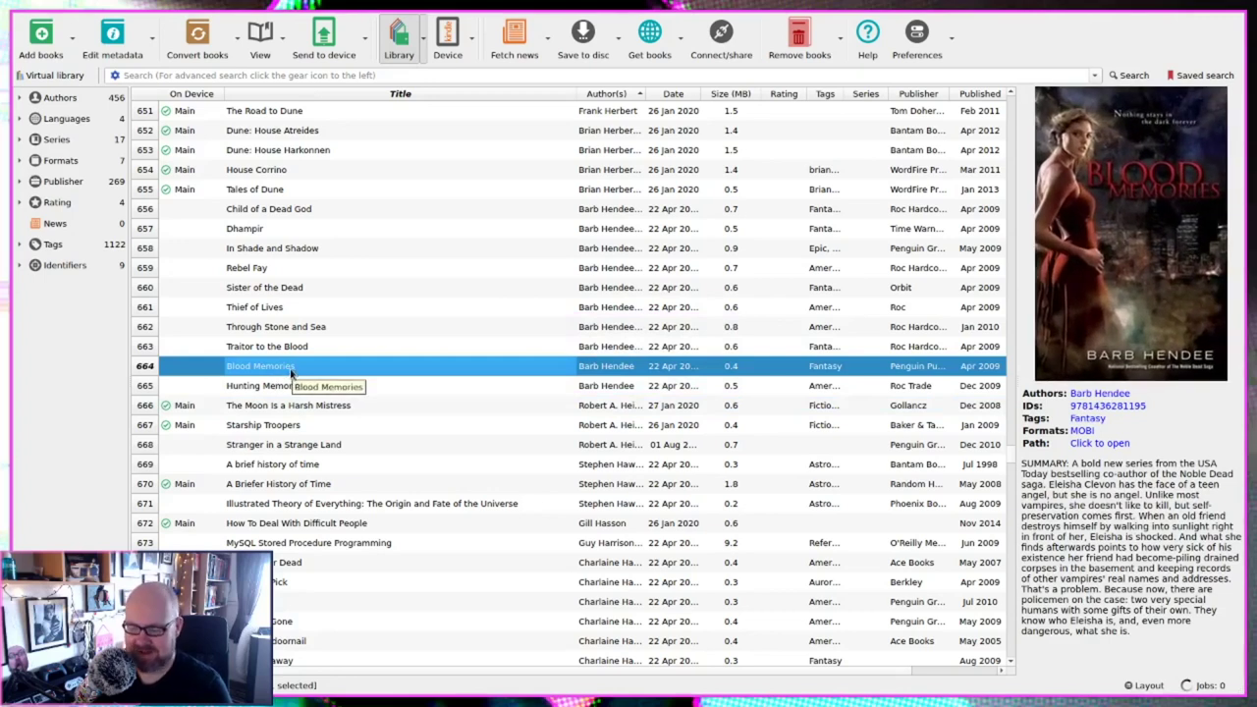
key(t)
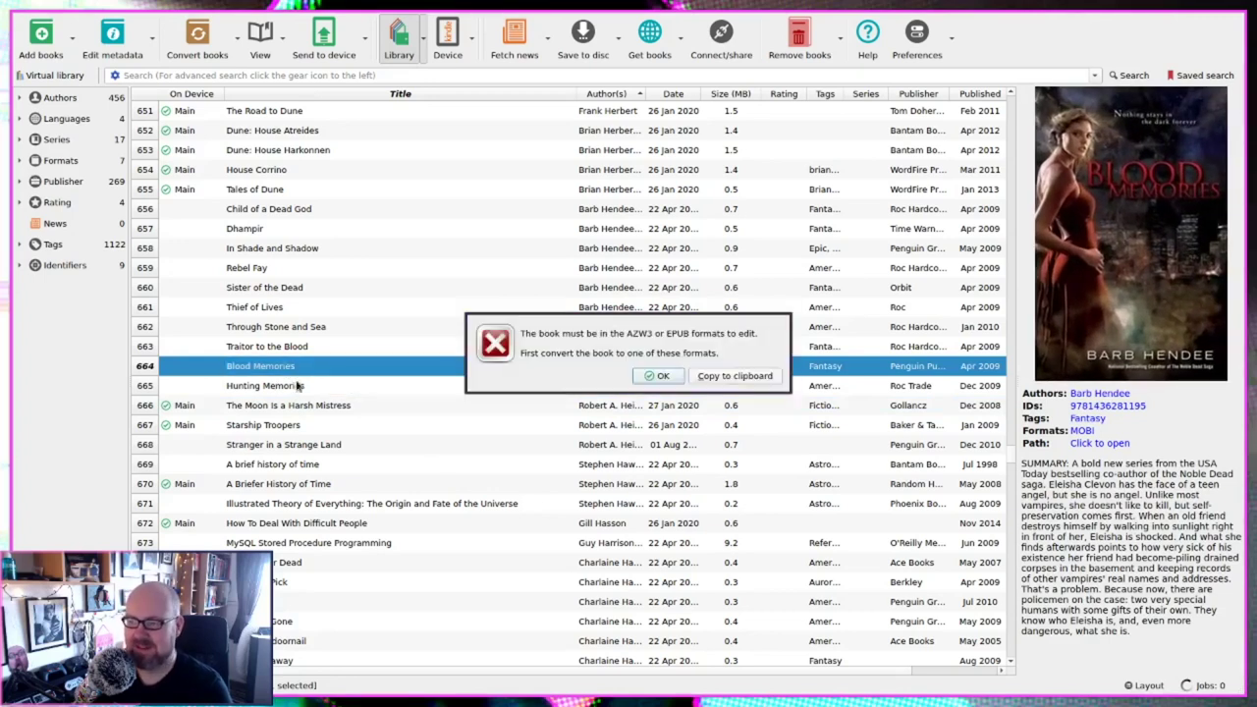
click(659, 376)
Check the metadata editing options for Assholes: A Theory, and select The Perception Deception - Part One.
scroll(448, 398, up, 15)
right_click(258, 130)
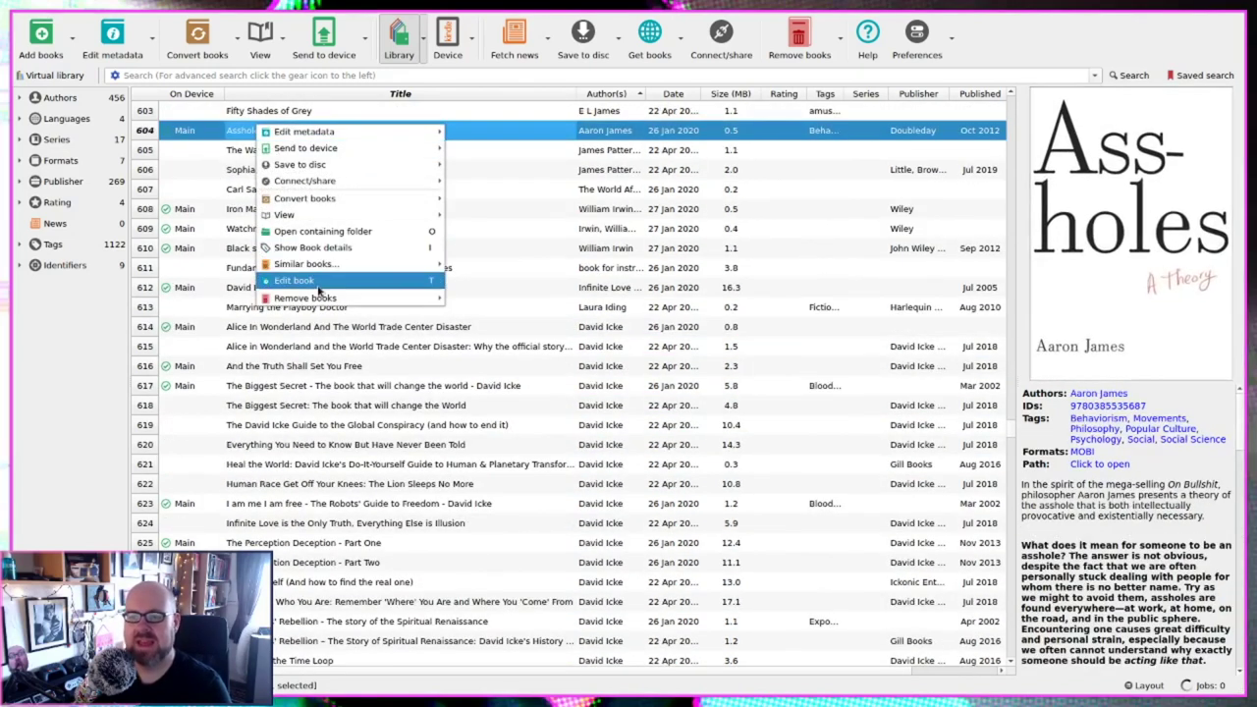
mouse_move(363, 132)
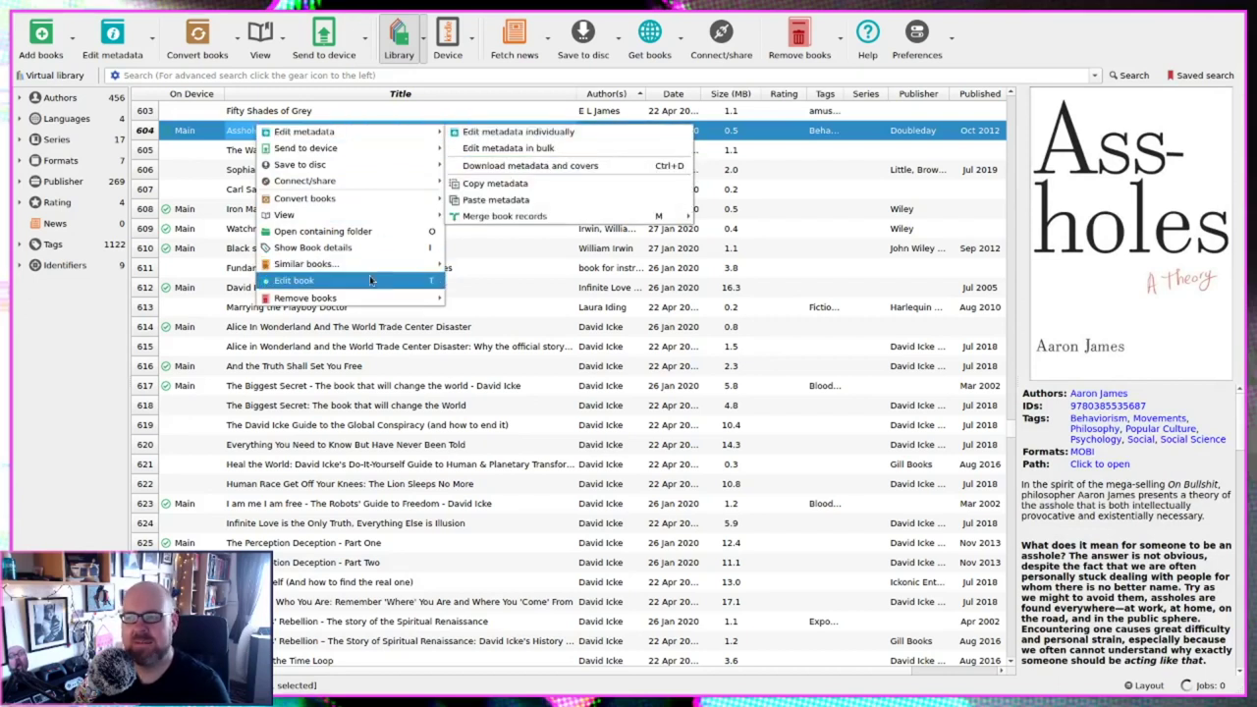
click(503, 428)
click(290, 543)
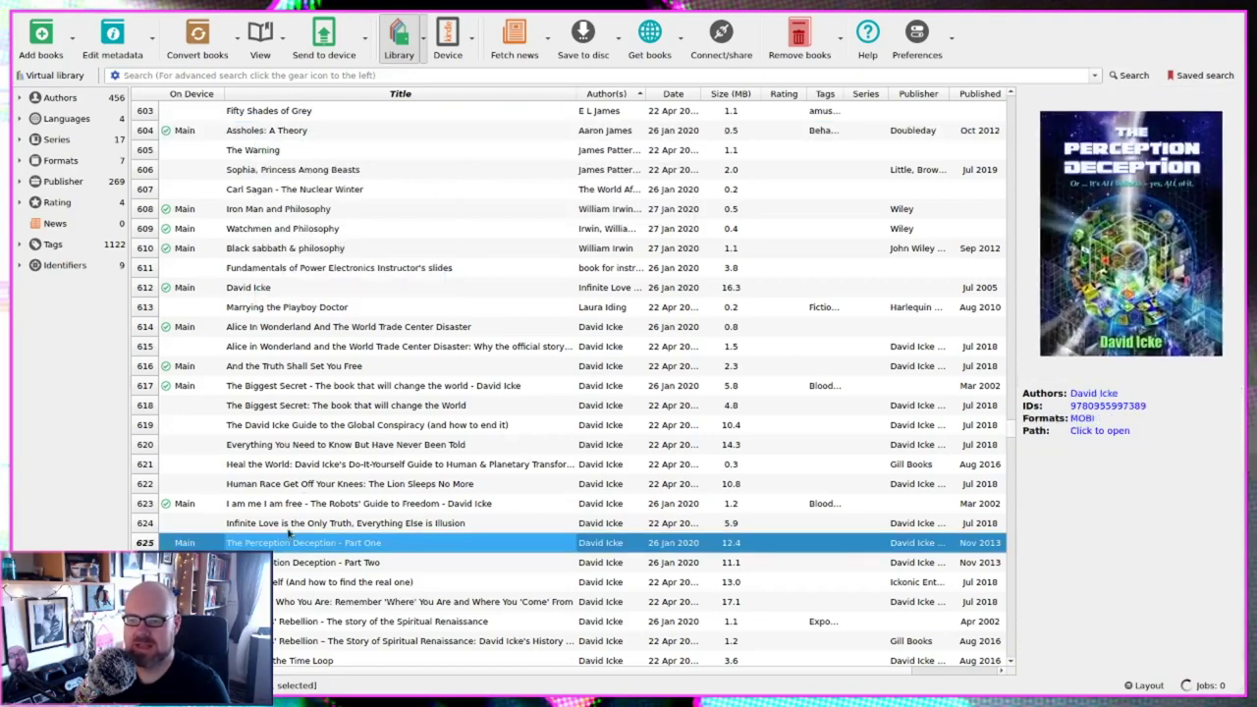
Search the library for "the moon is a" and look through the matching books.
scroll(458, 541, down, 4)
scroll(432, 511, down, 4)
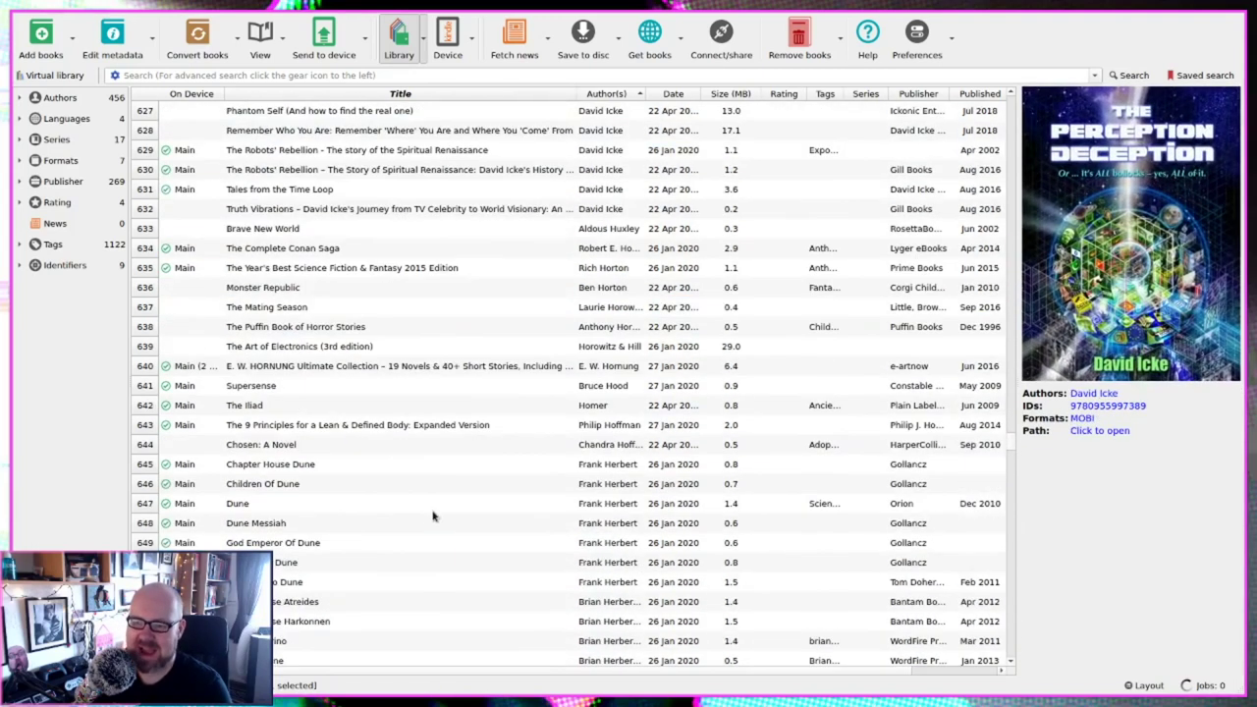
click(339, 76)
text(the m)
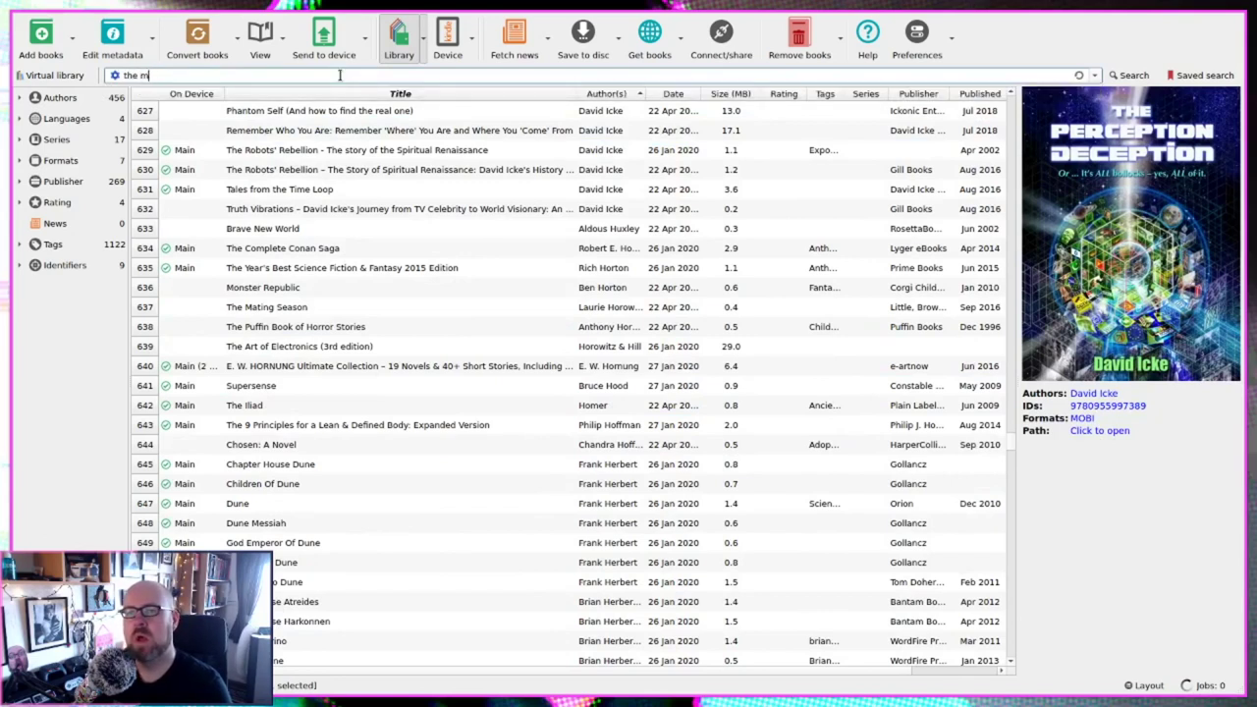
text(oon is a)
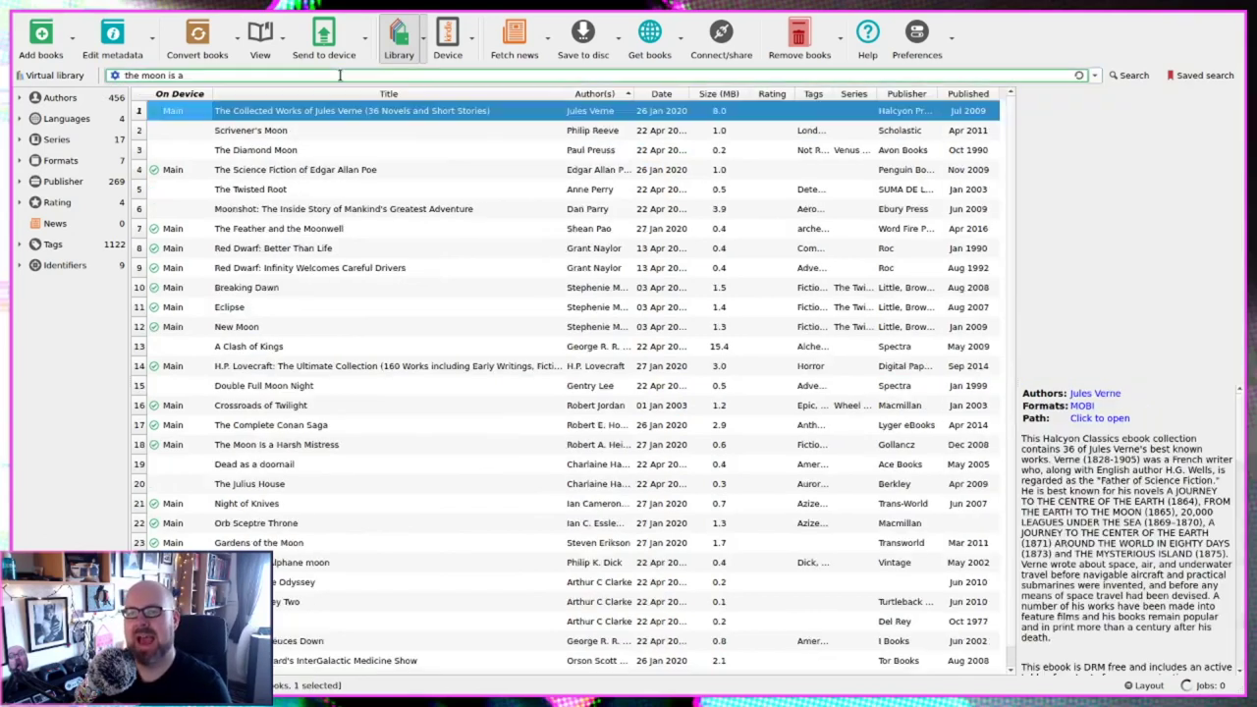
scroll(444, 354, down, 1)
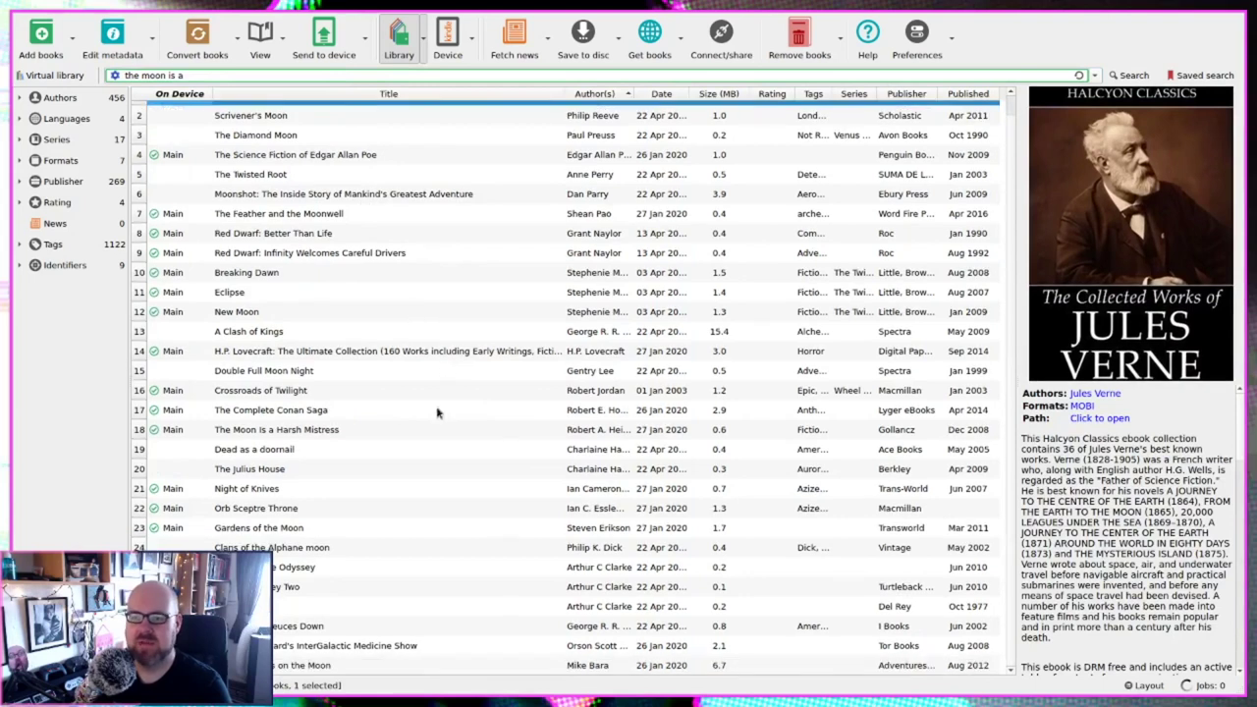
scroll(412, 452, up, 1)
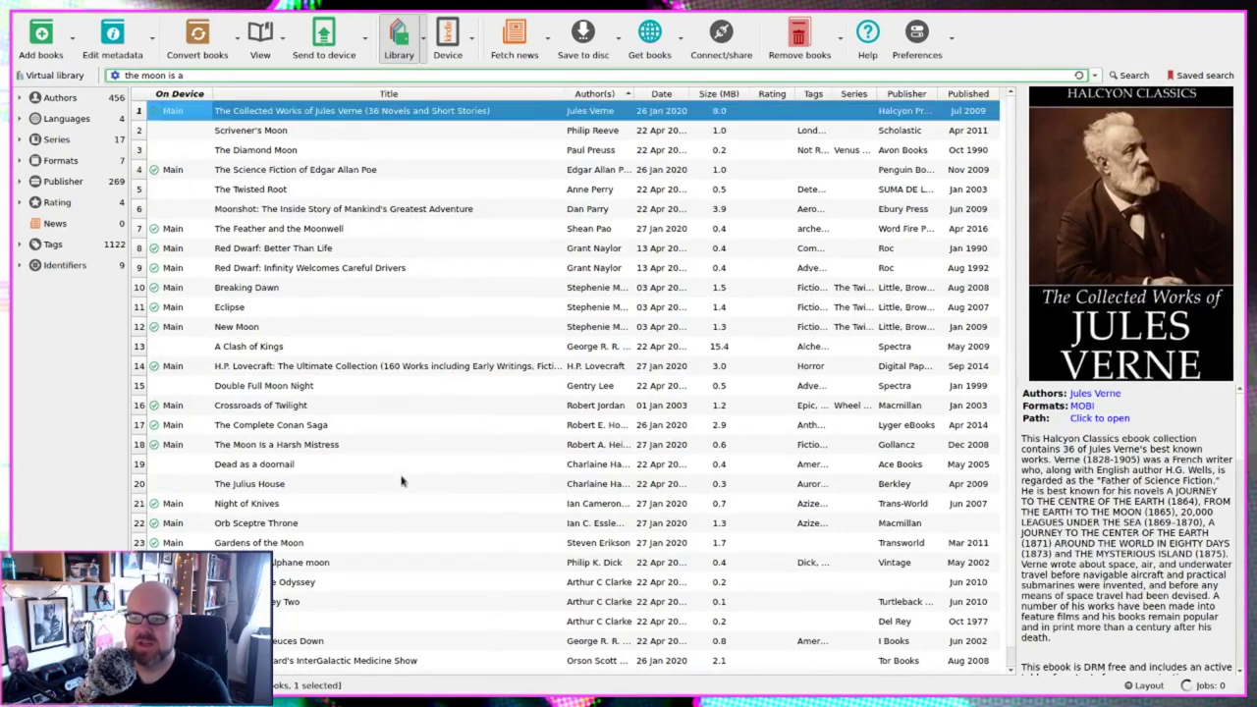
Open the individual metadata editor for The Diamond Moon, review its fields, and cancel without saving.
click(258, 151)
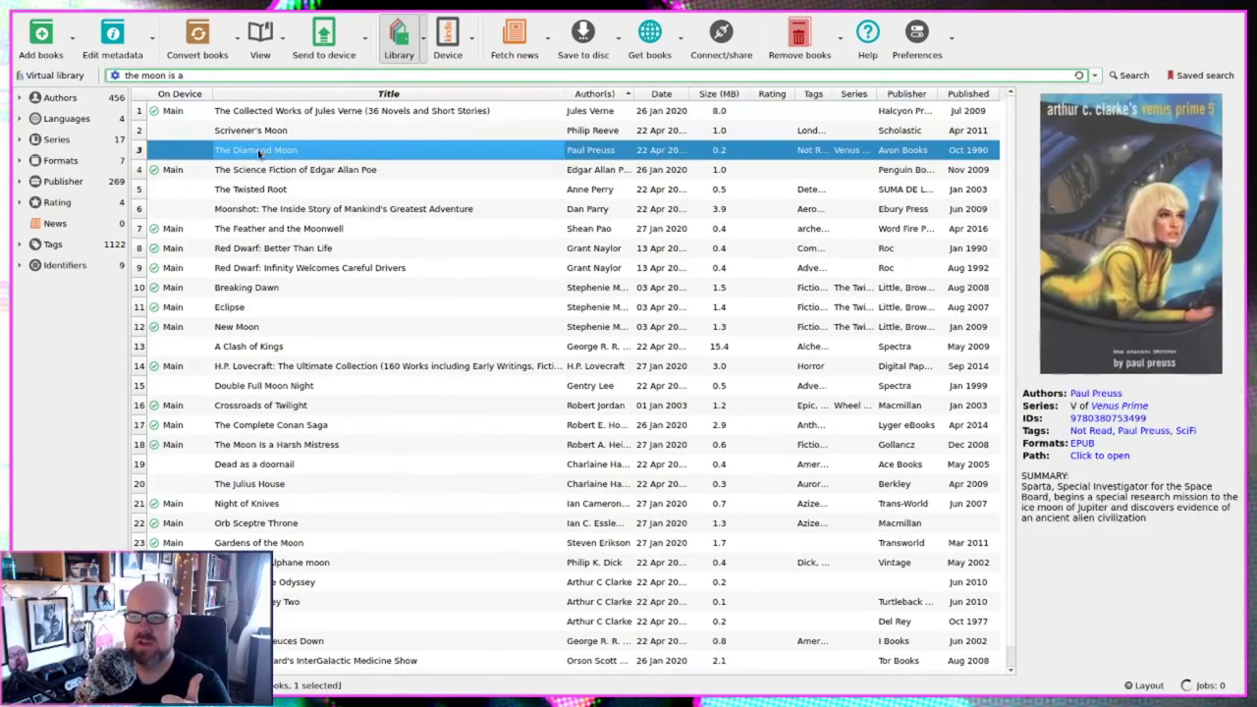
right_click(335, 155)
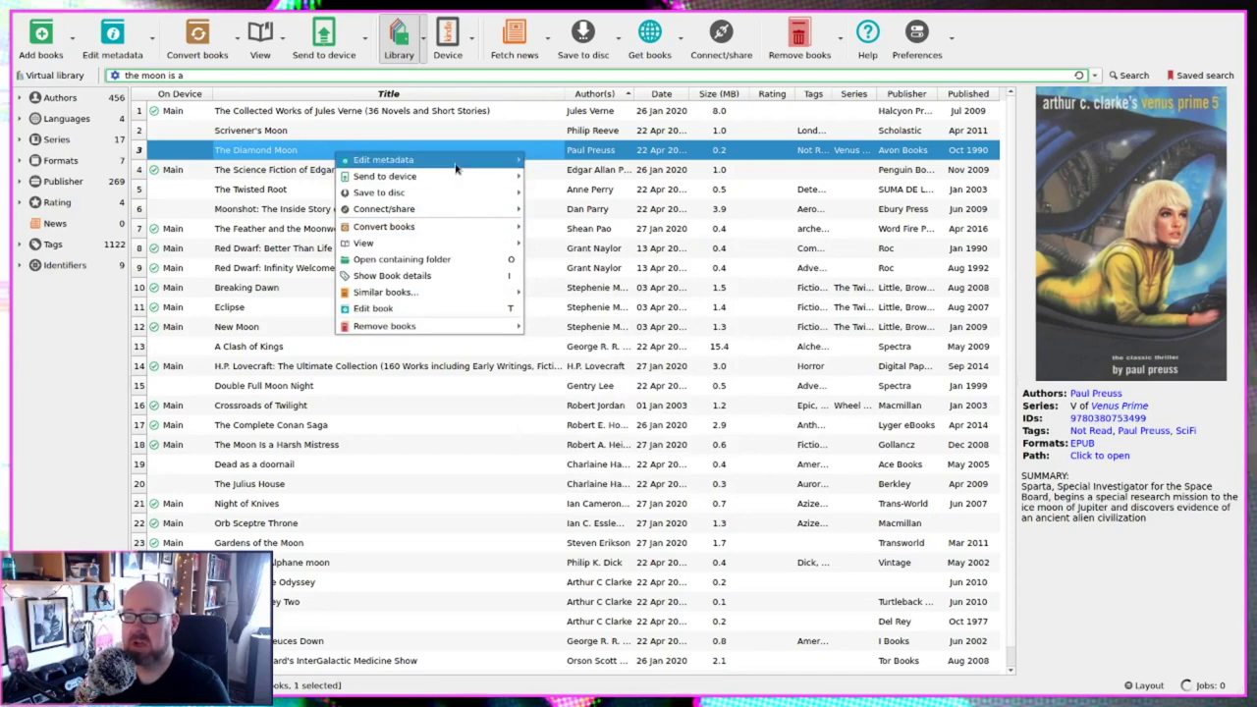
mouse_move(459, 162)
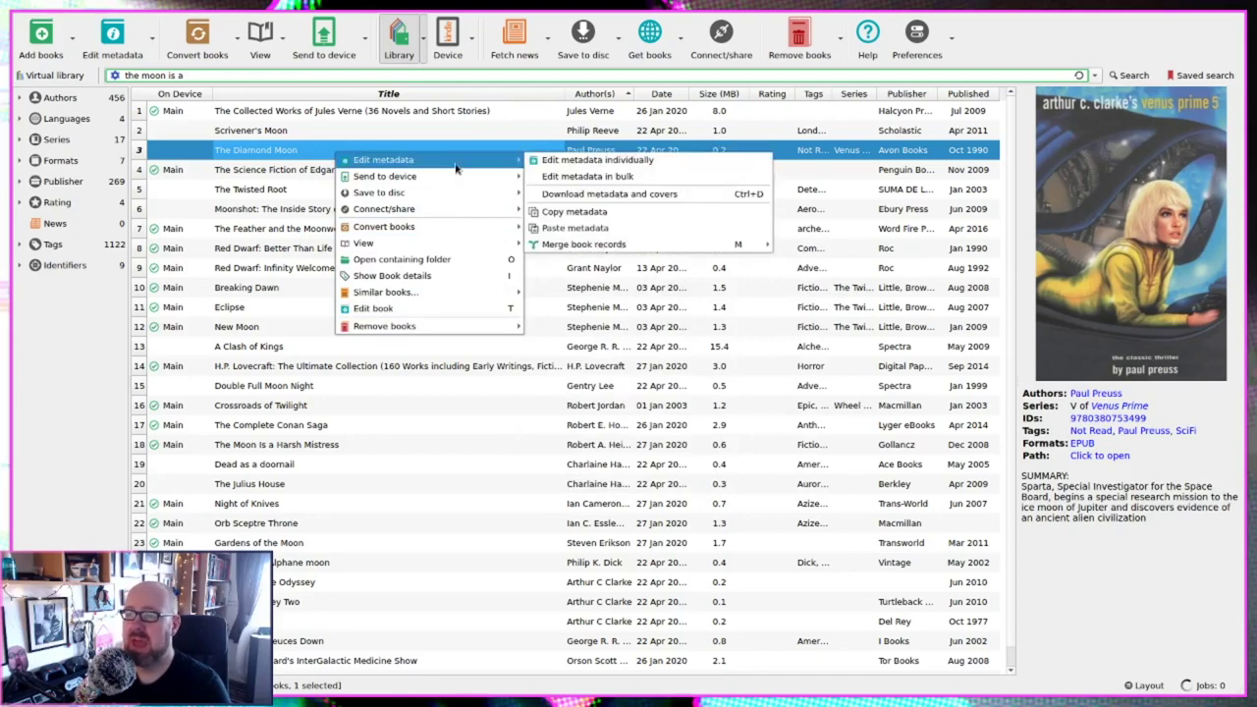
click(629, 163)
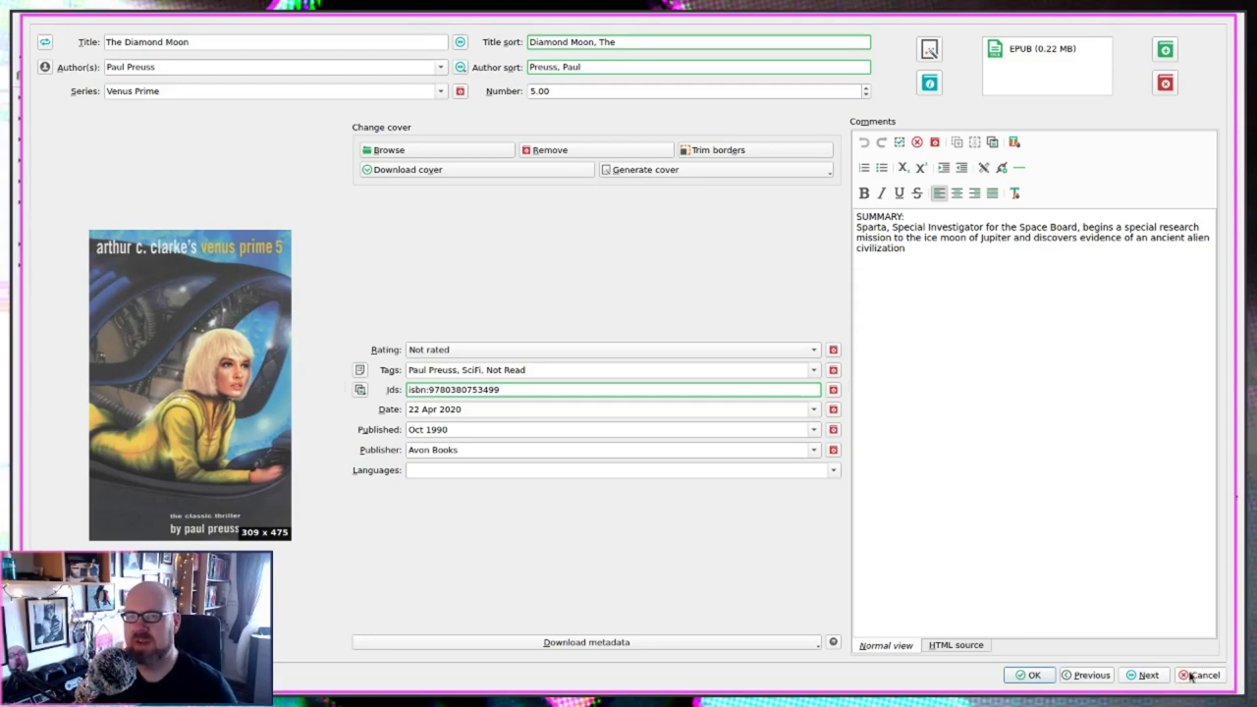
click(1196, 679)
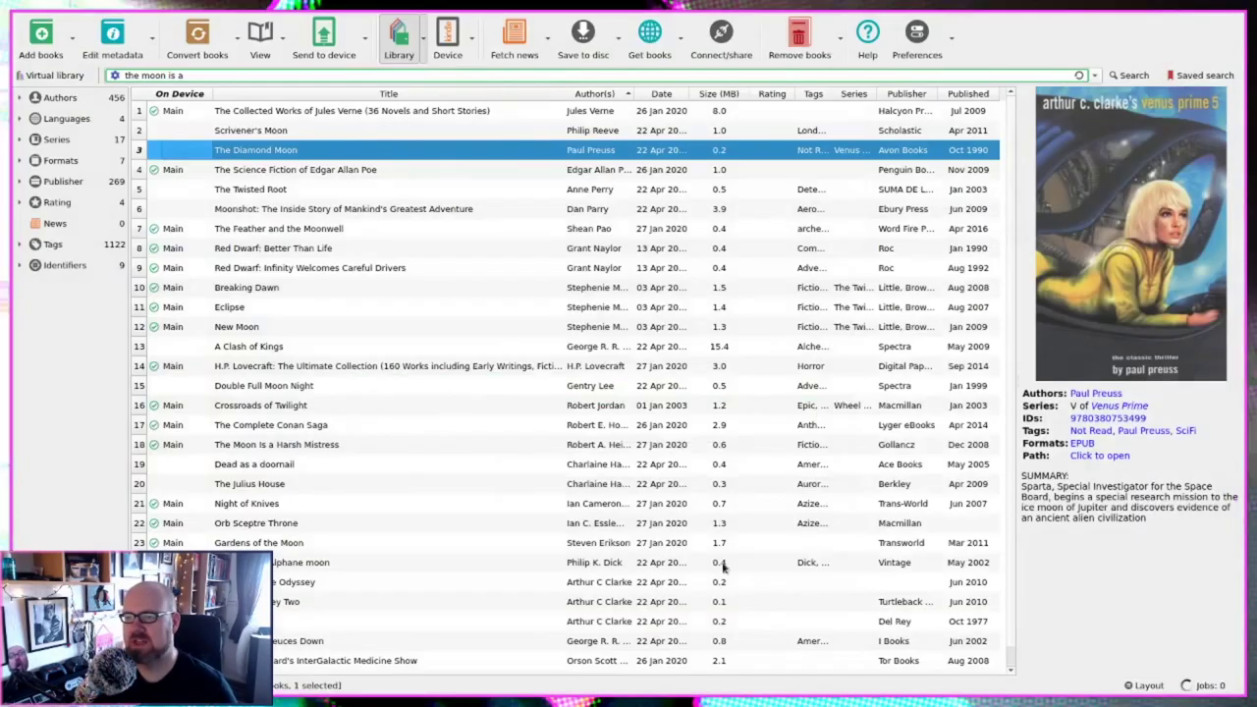
View the details of Orb Sceptre Throne and of H.P. Lovecraft: The Ultimate Collection among the search results.
click(308, 368)
click(440, 522)
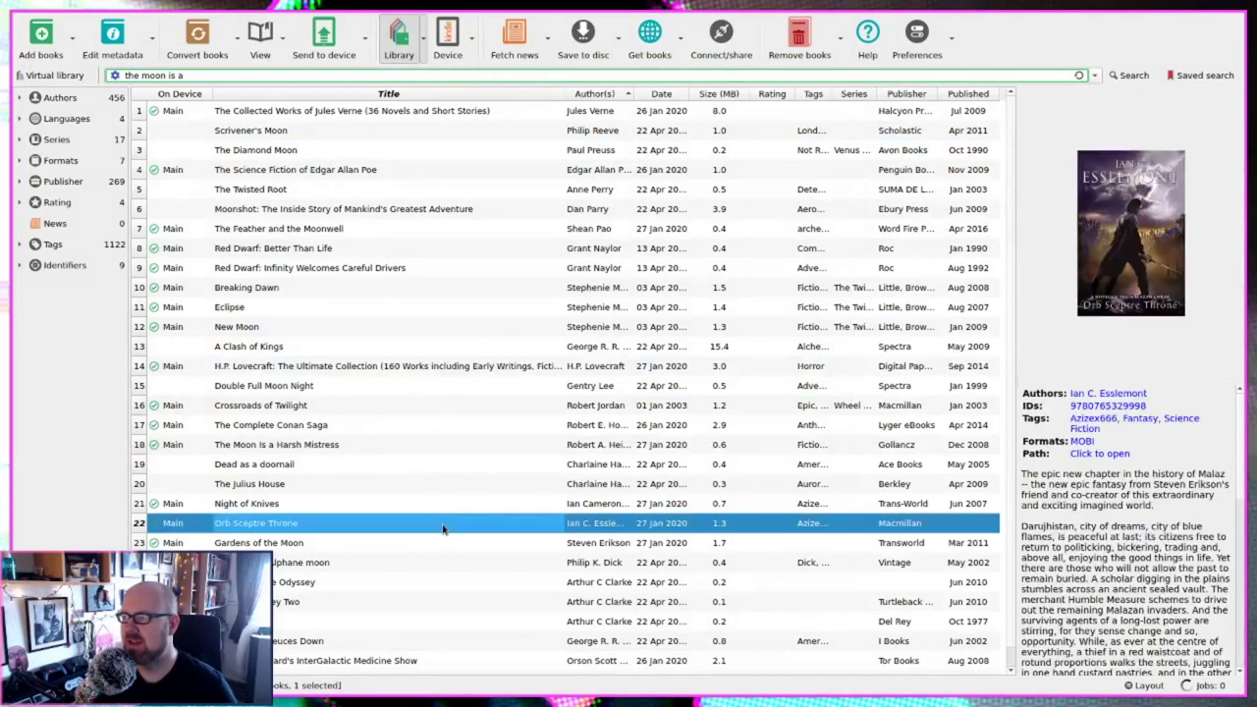
click(423, 370)
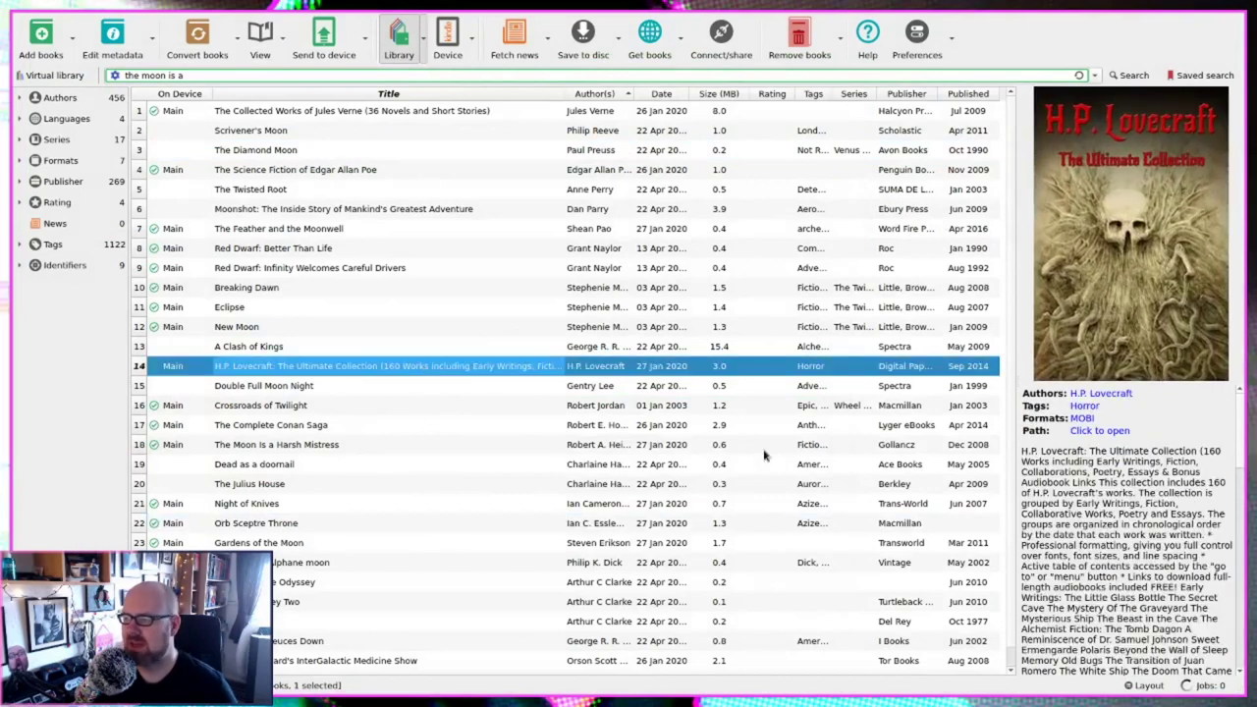
scroll(1076, 565, down, 3)
scroll(1077, 565, up, 3)
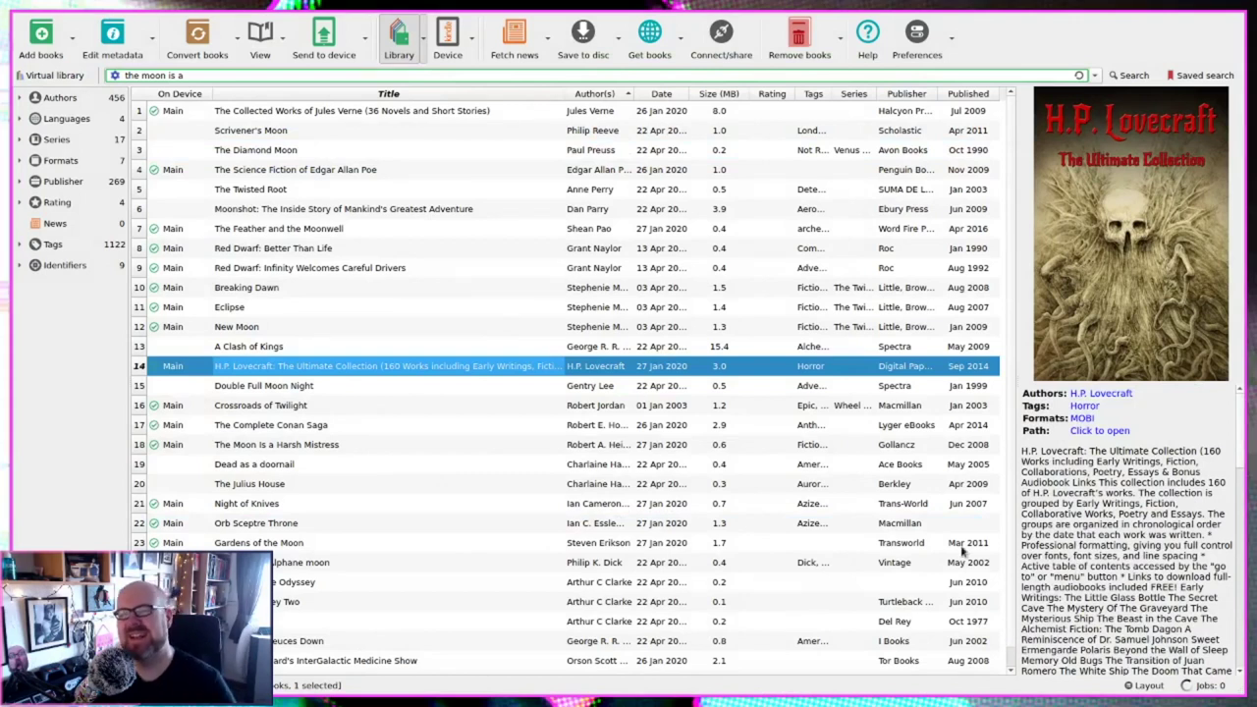
scroll(583, 469, down, 1)
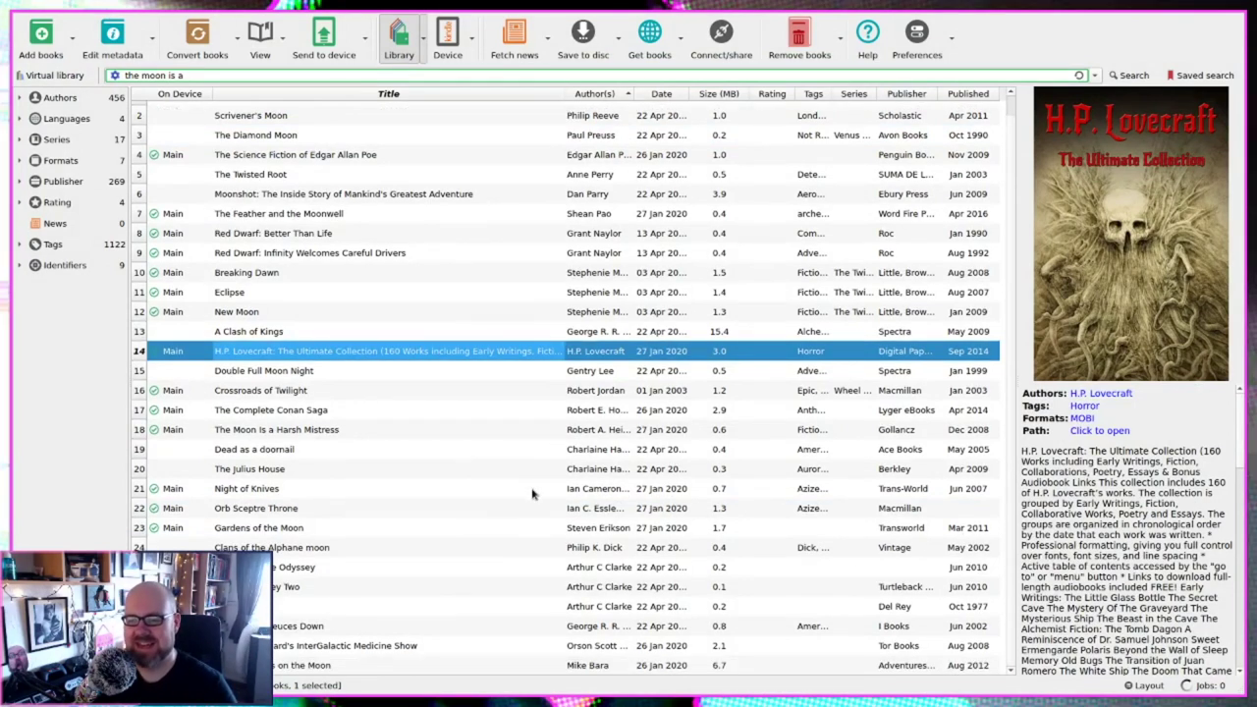
scroll(522, 433, up, 1)
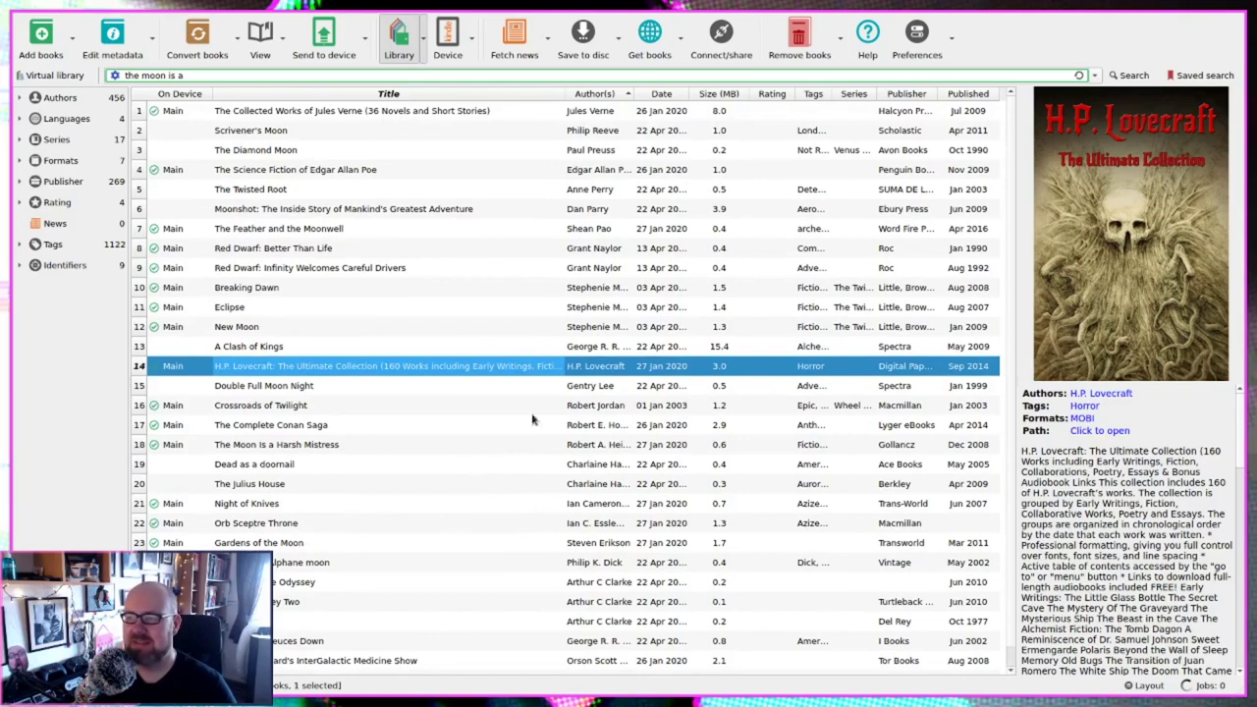
Clear the library search and look through the full book list sorted by author.
key(Escape)
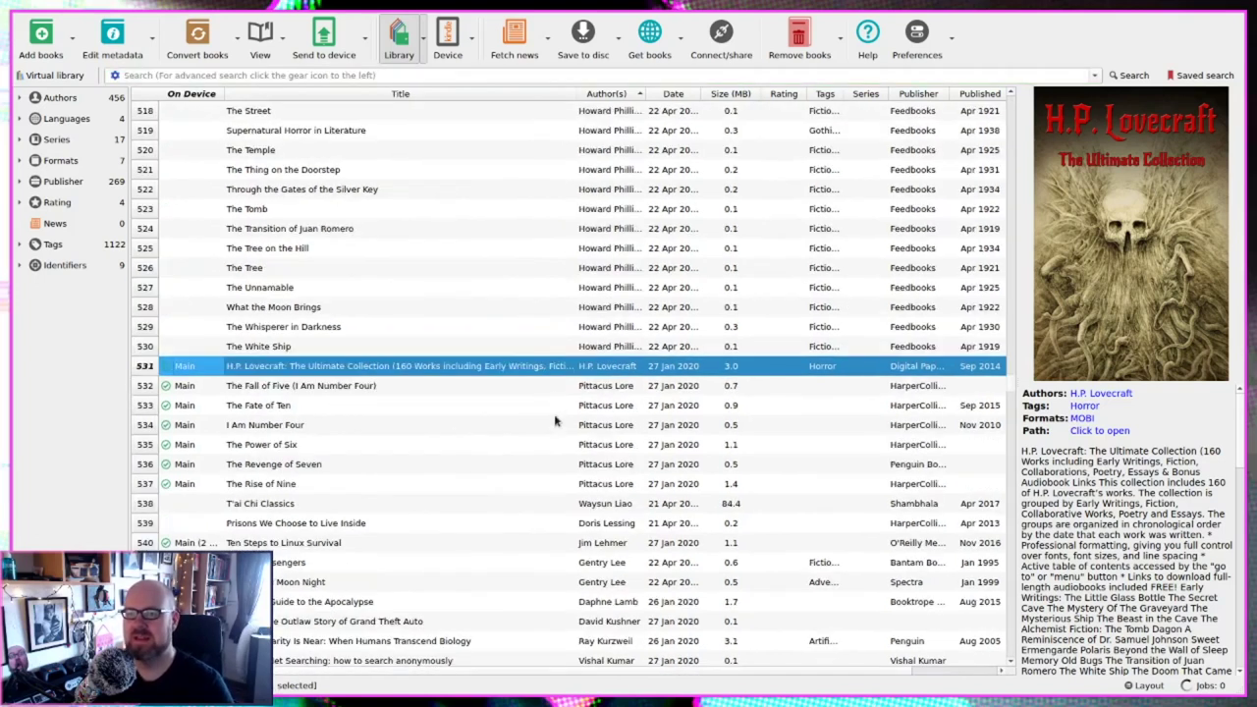
scroll(565, 424, up, 15)
scroll(579, 432, down, 20)
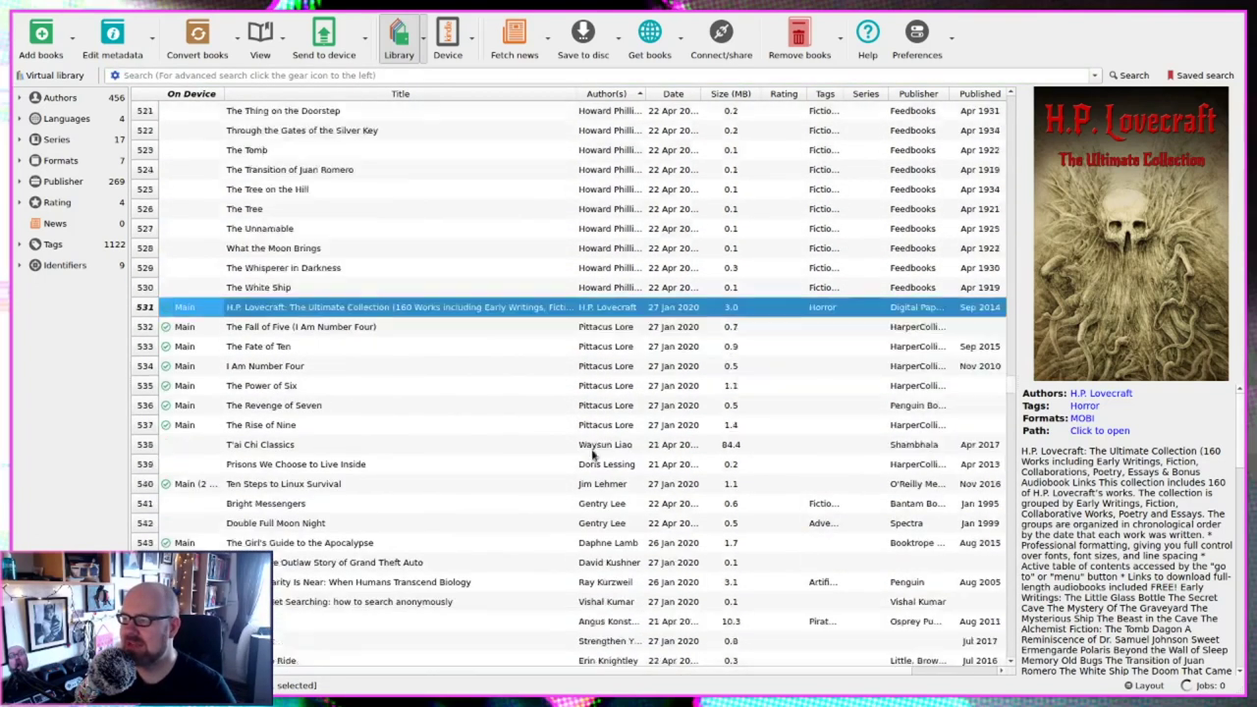
scroll(590, 454, up, 20)
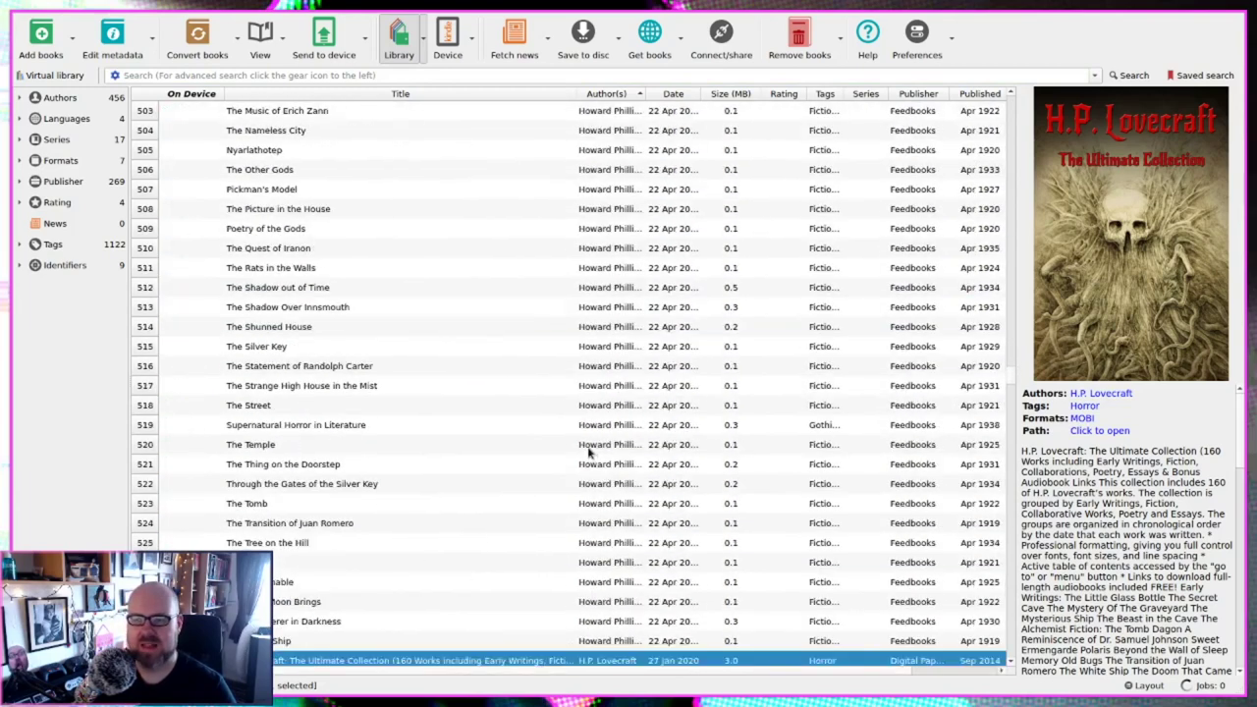
scroll(586, 444, up, 19)
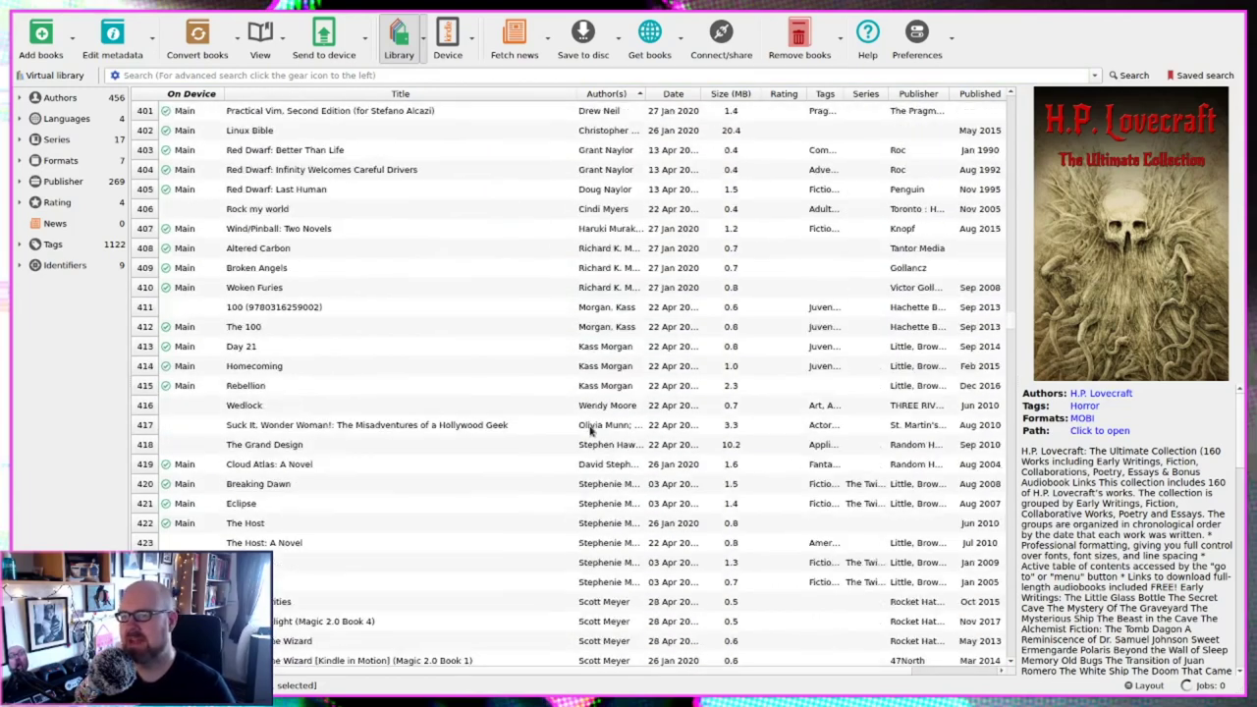
scroll(748, 503, up, 10)
scroll(748, 462, down, 8)
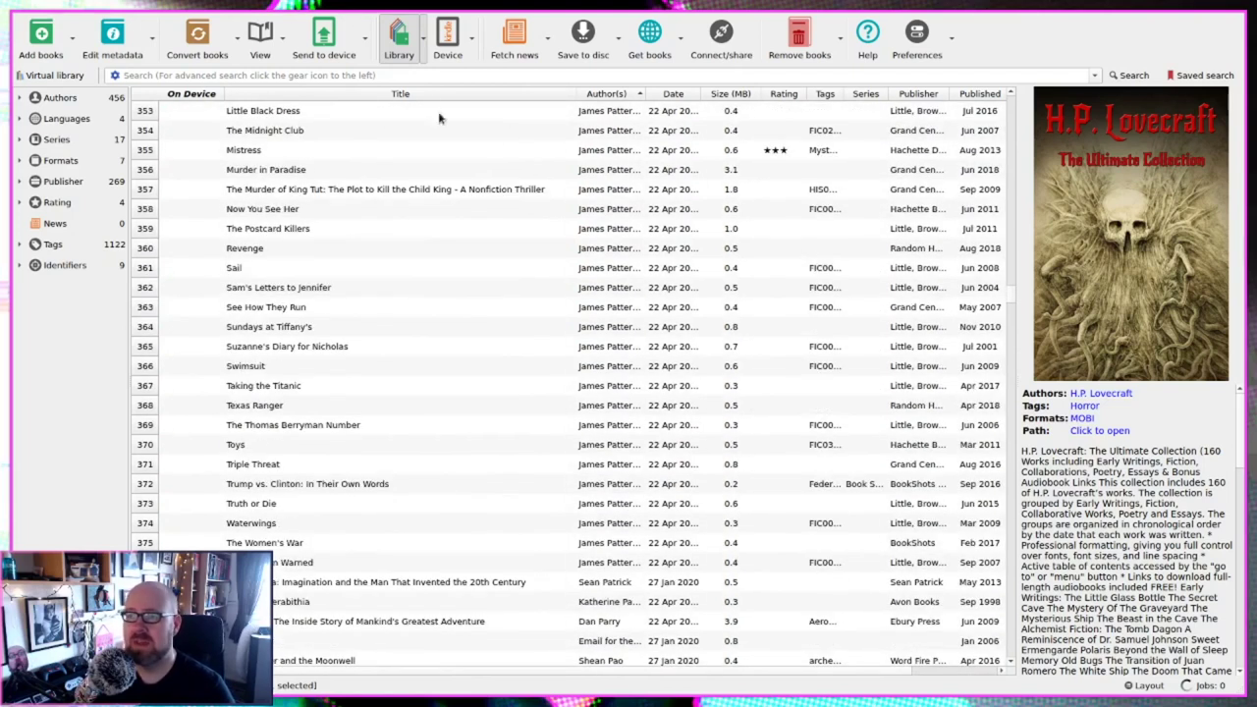
click(471, 61)
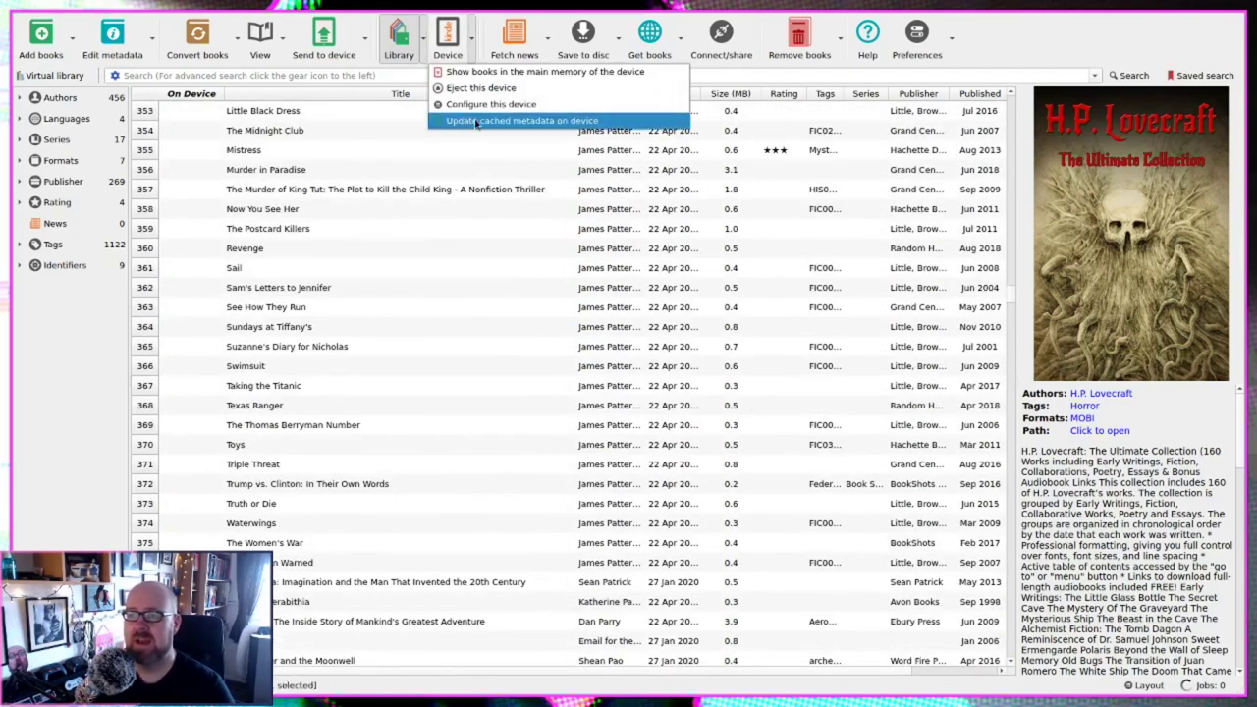
click(550, 103)
click(726, 630)
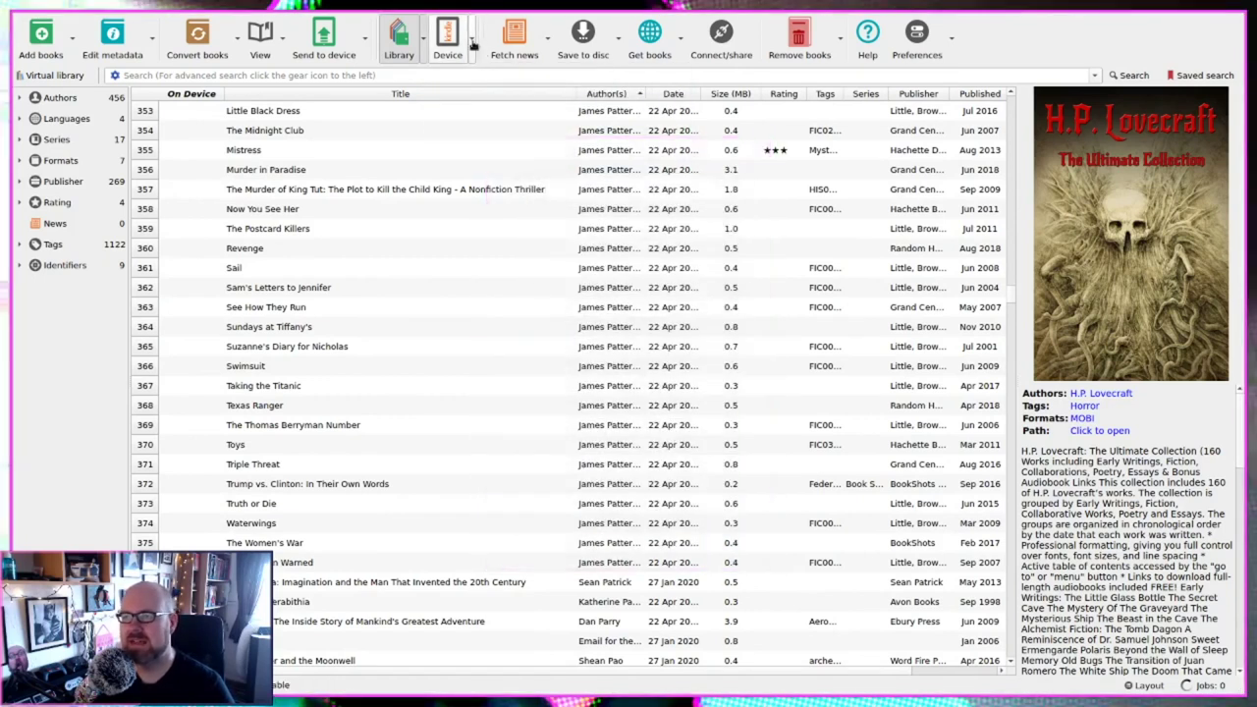
click(475, 43)
click(479, 89)
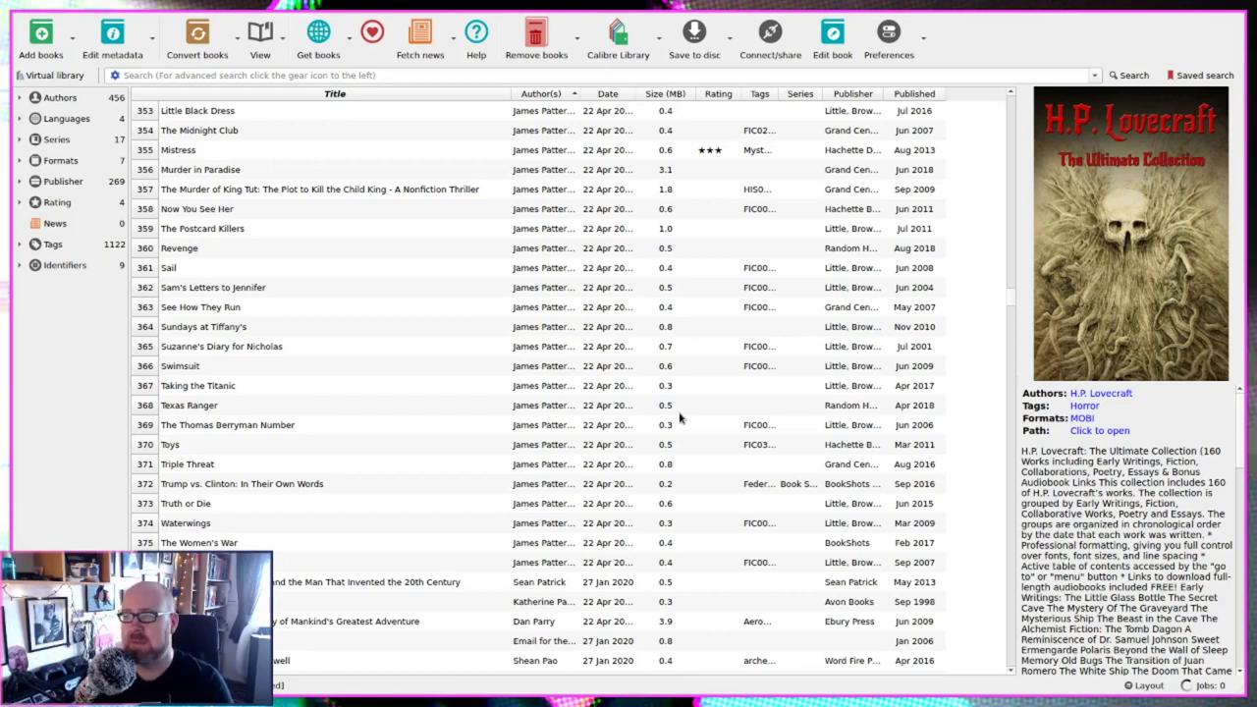
View the library switching, export/import and maintenance options without choosing any.
click(661, 55)
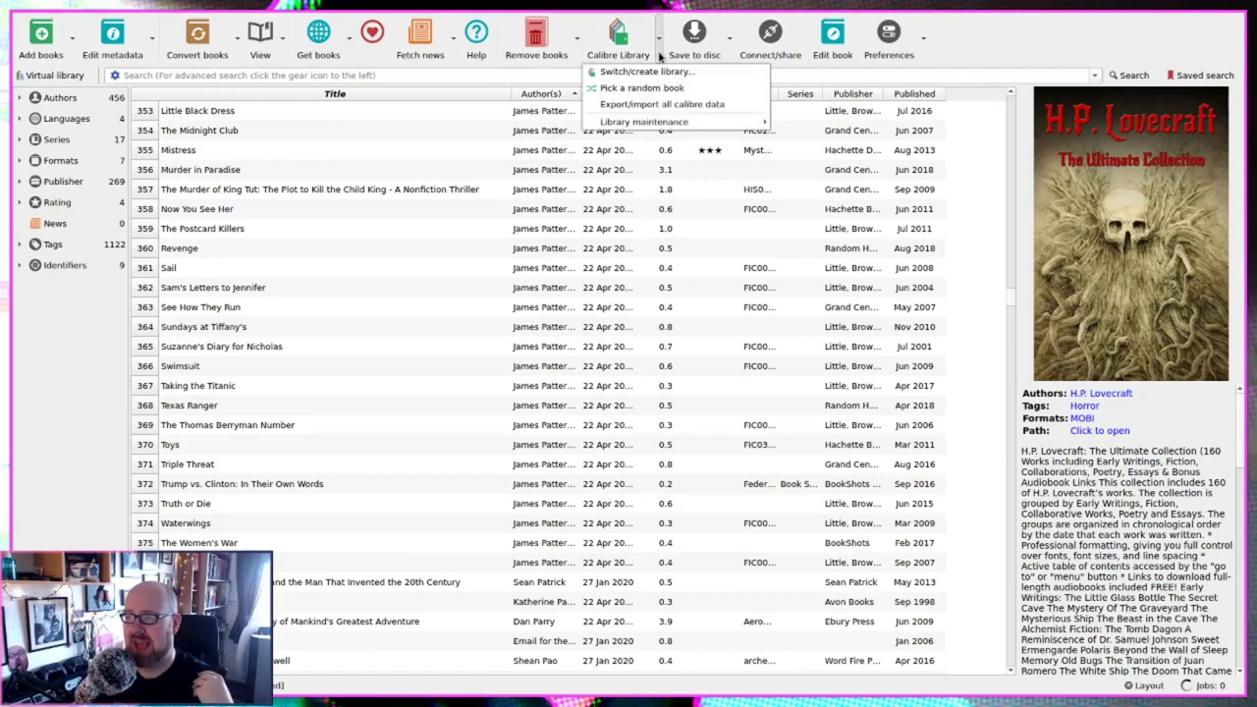
click(661, 55)
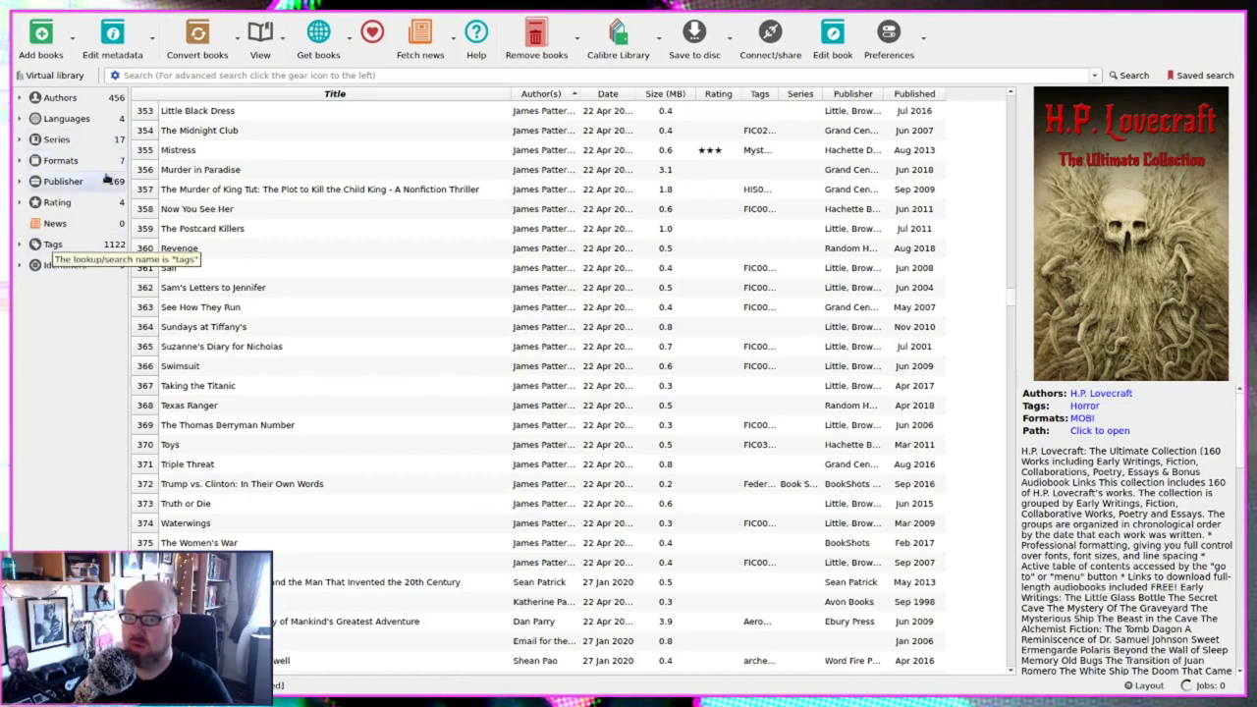
Select The Ringworld Engineers and filter the library to show only books by Larry Niven.
click(552, 169)
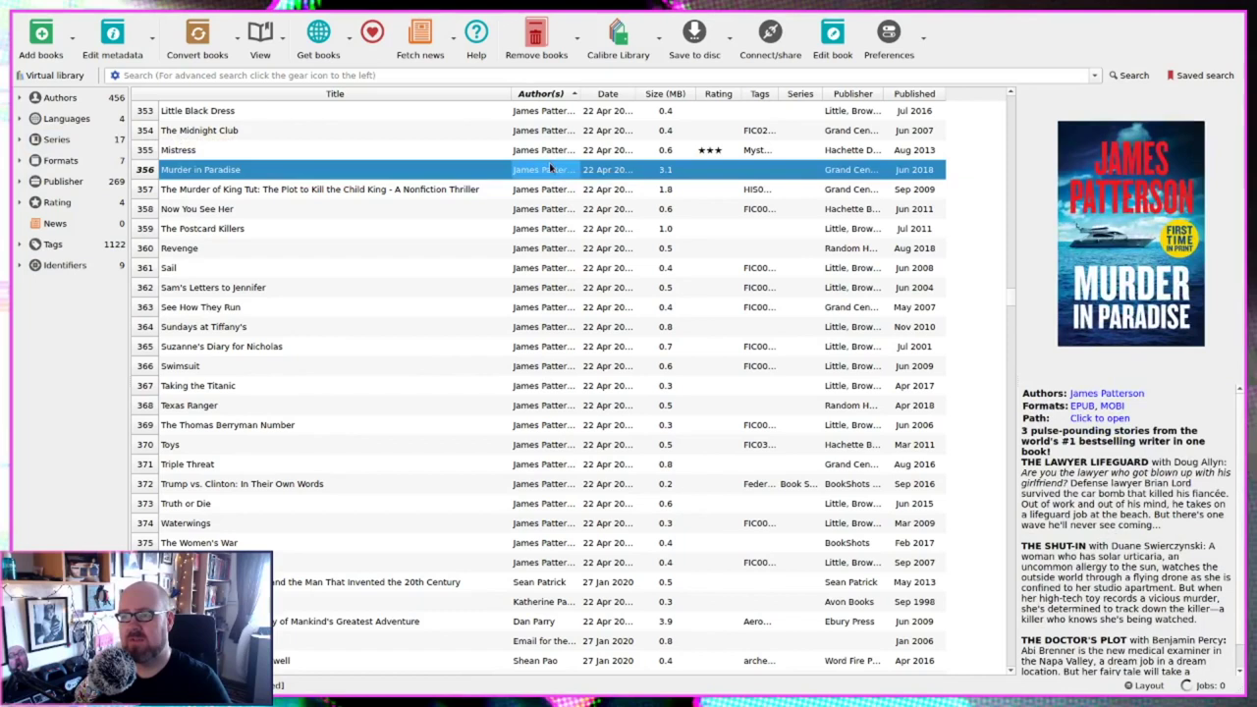
scroll(505, 294, down, 7)
click(543, 527)
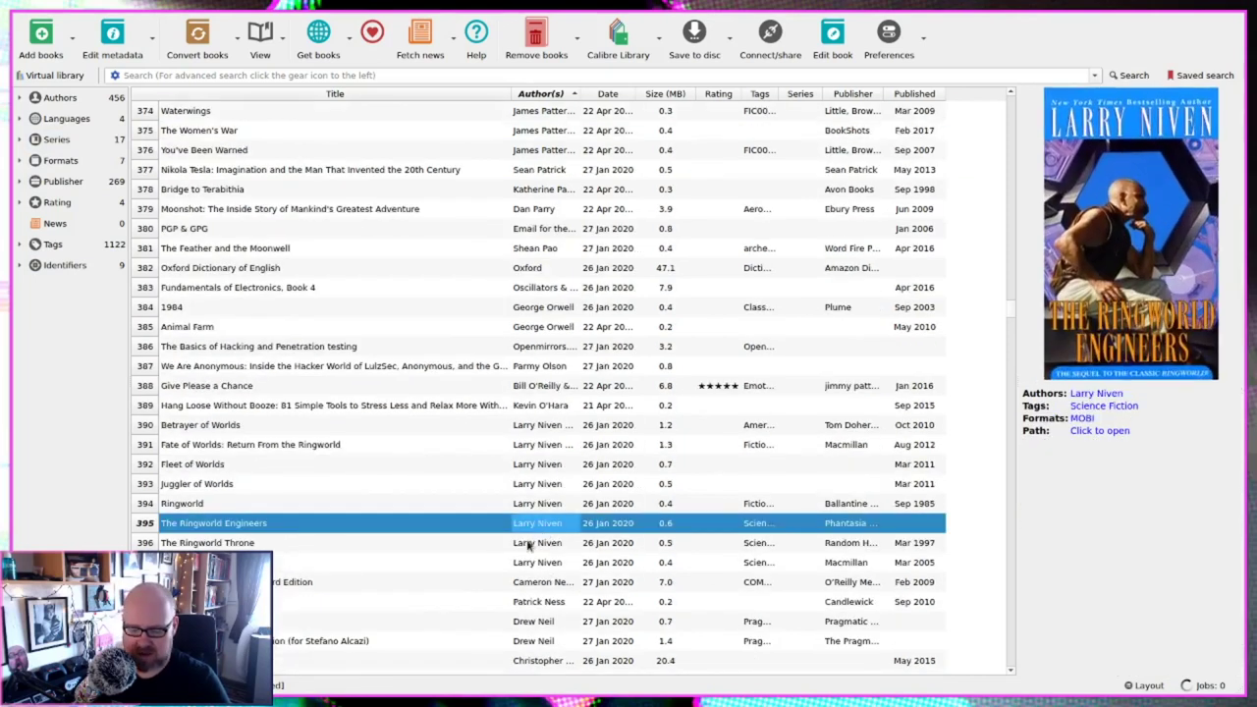
key(alt+a)
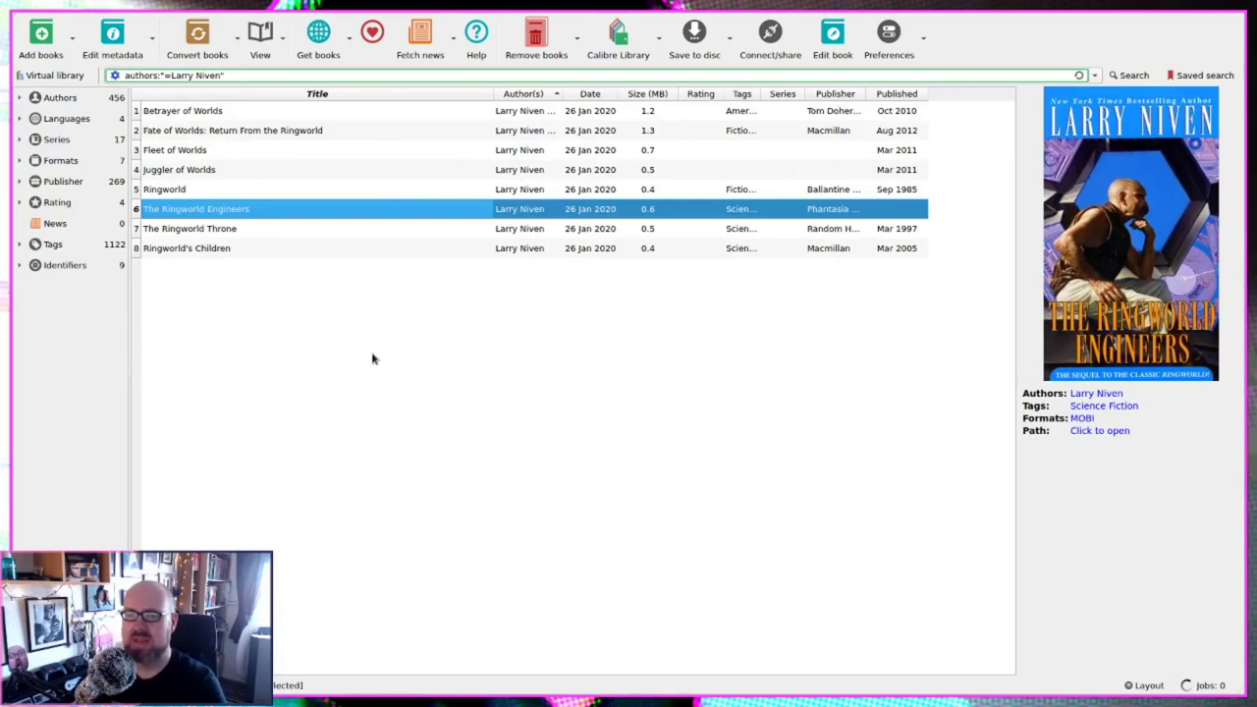
Clear the author filter and browse the full book list.
key(Escape)
scroll(431, 407, down, 3)
scroll(423, 441, up, 4)
scroll(420, 485, down, 17)
scroll(589, 450, down, 6)
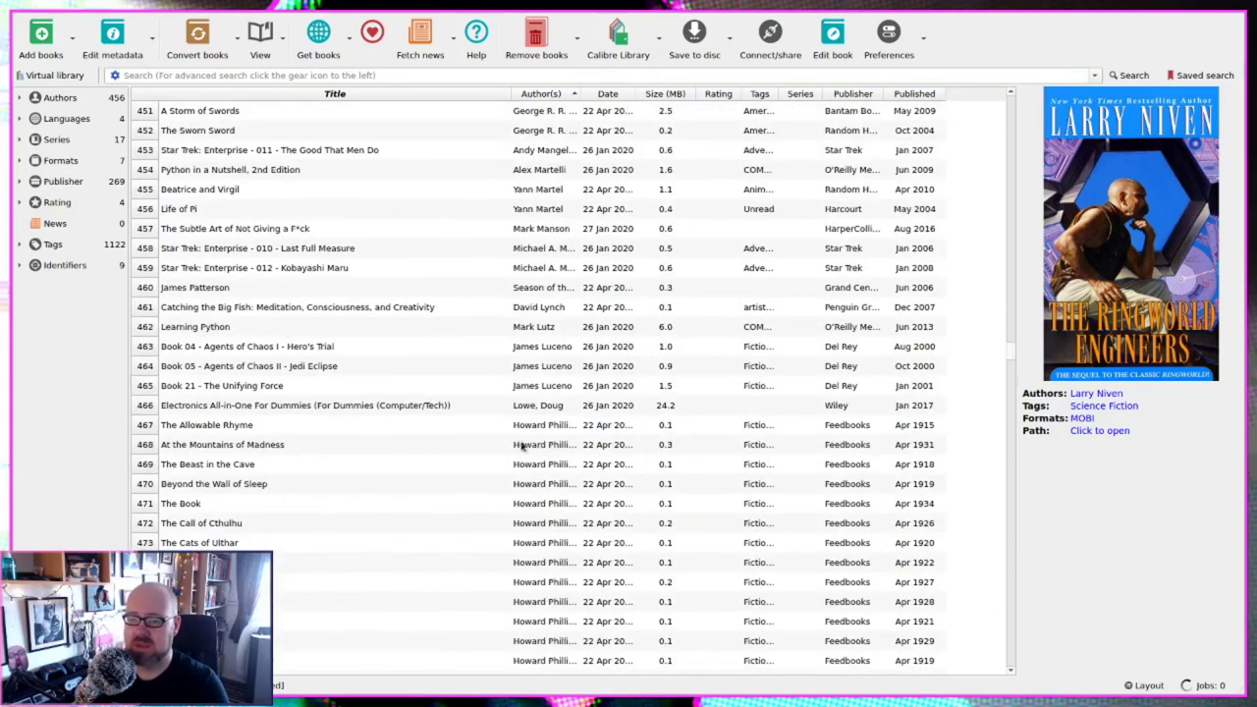
scroll(397, 393, down, 2)
scroll(388, 376, down, 4)
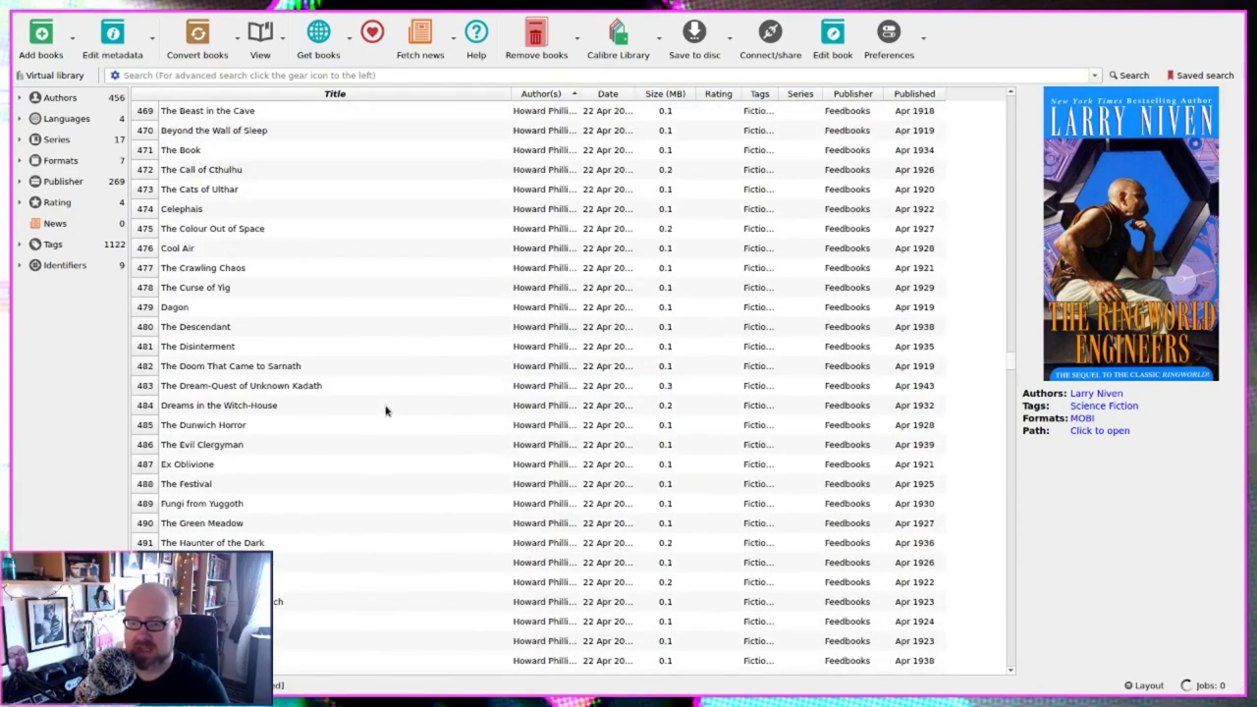
scroll(396, 406, down, 9)
scroll(398, 386, up, 20)
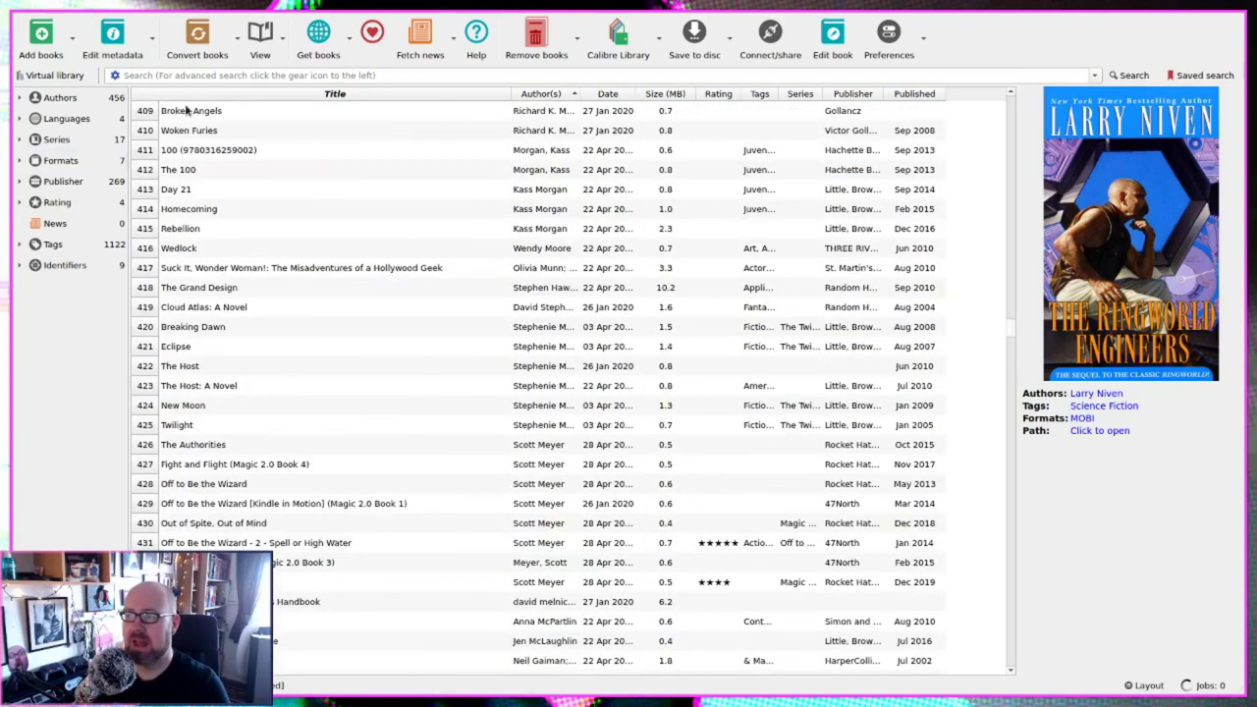
Review the main interface settings under the Look & feel preferences, discard without changes, and close the preferences.
click(889, 39)
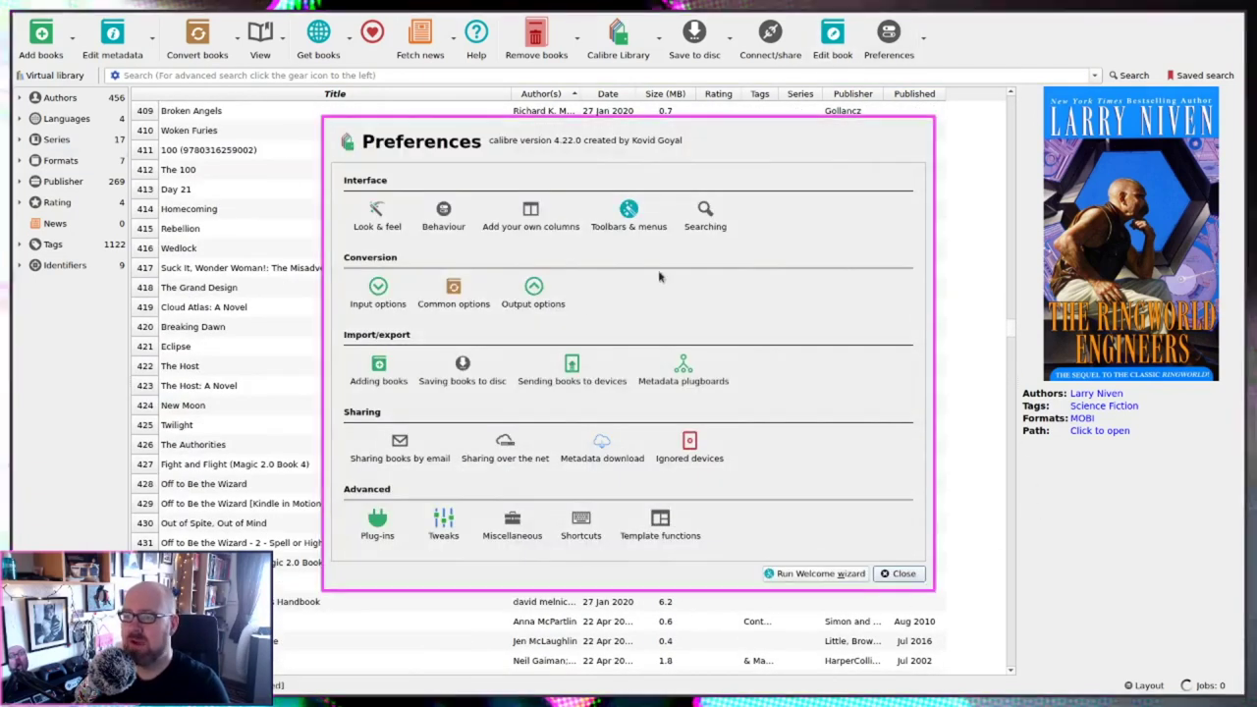
click(374, 224)
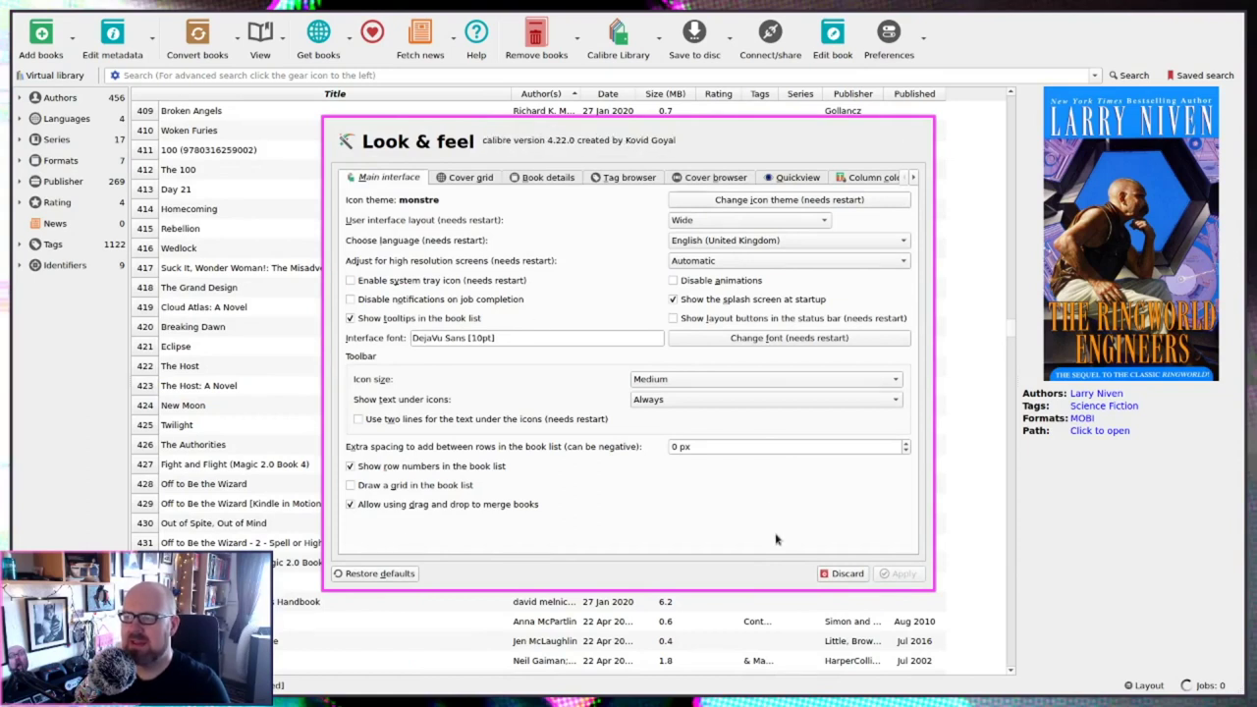
click(846, 573)
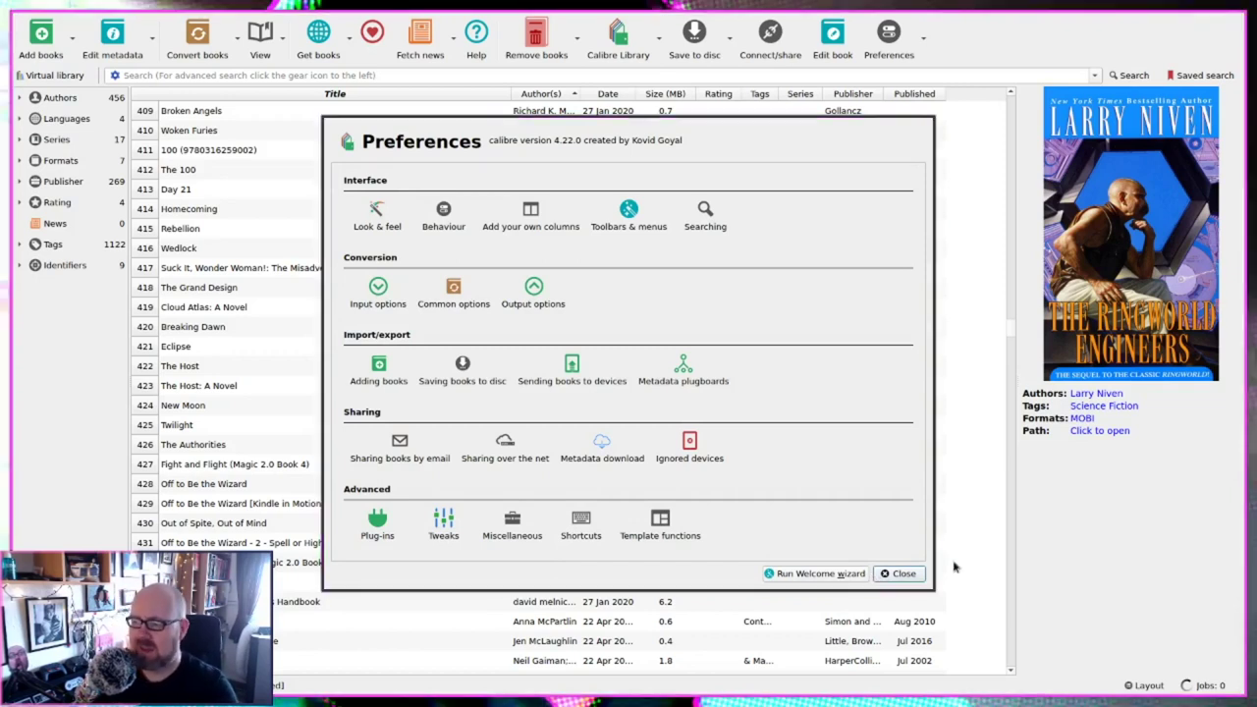
click(901, 573)
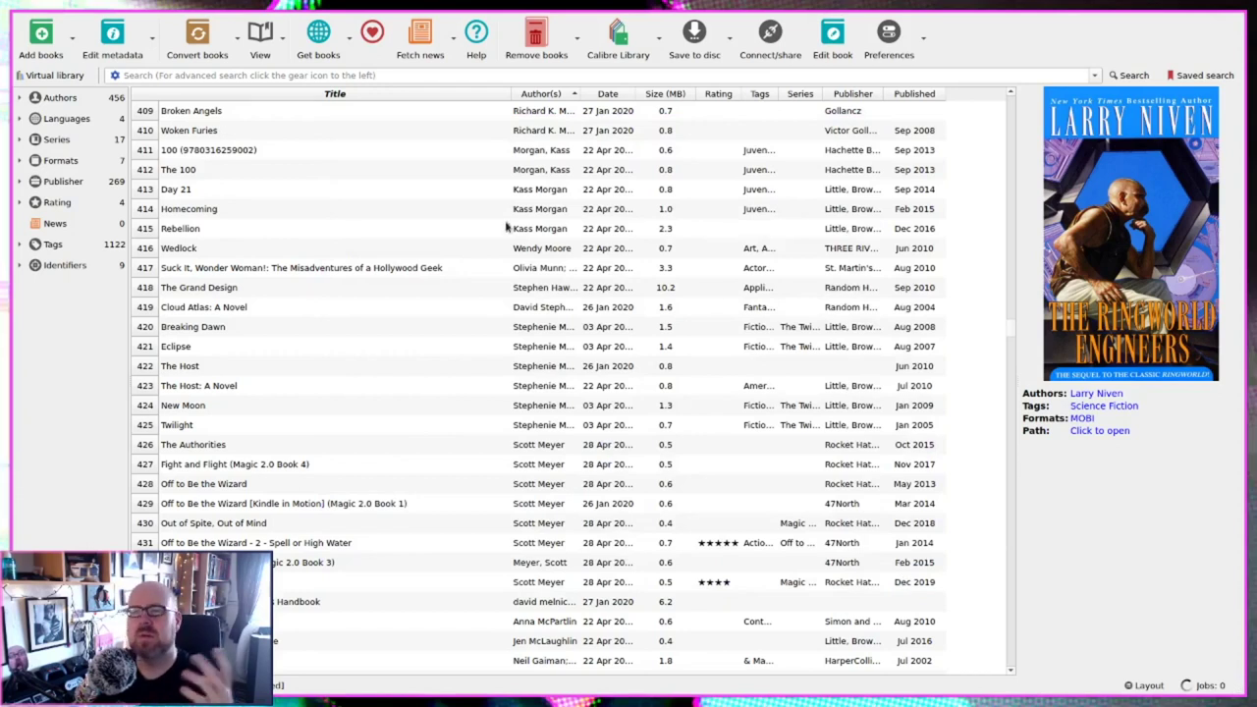
View the additional preferences options, including the Welcome wizard and plug-ins to enhance calibre, without choosing any.
click(923, 39)
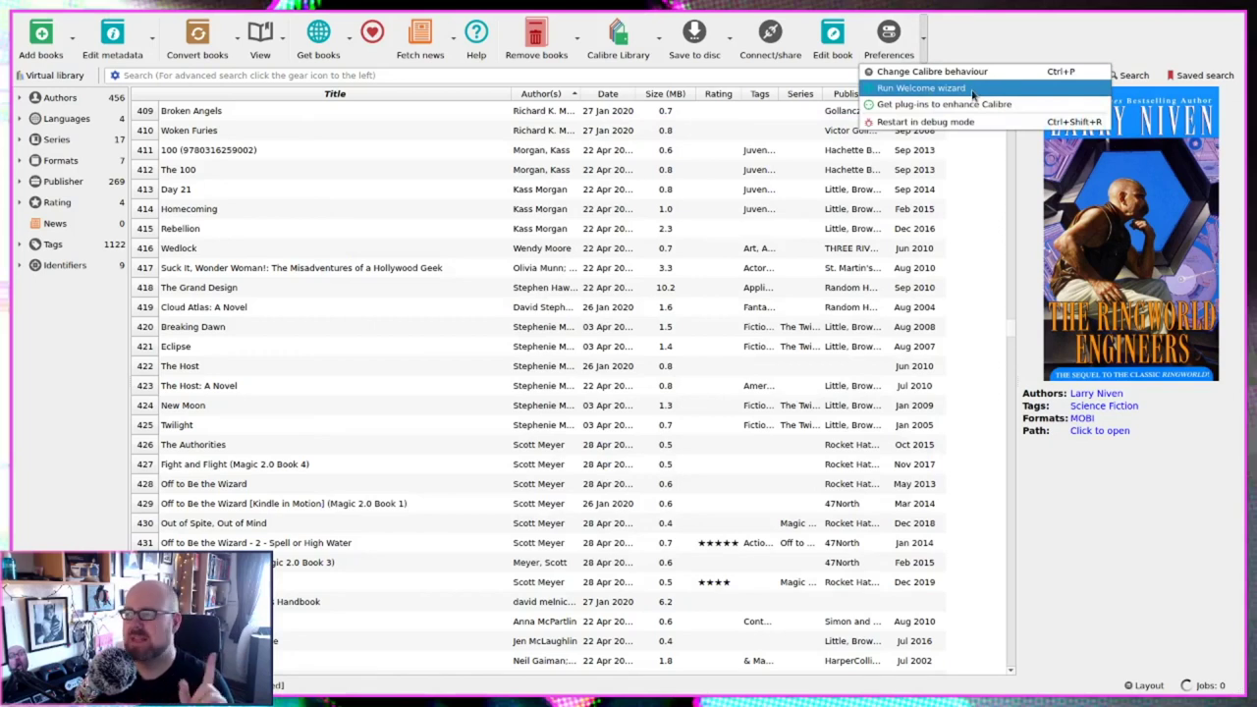
click(1033, 54)
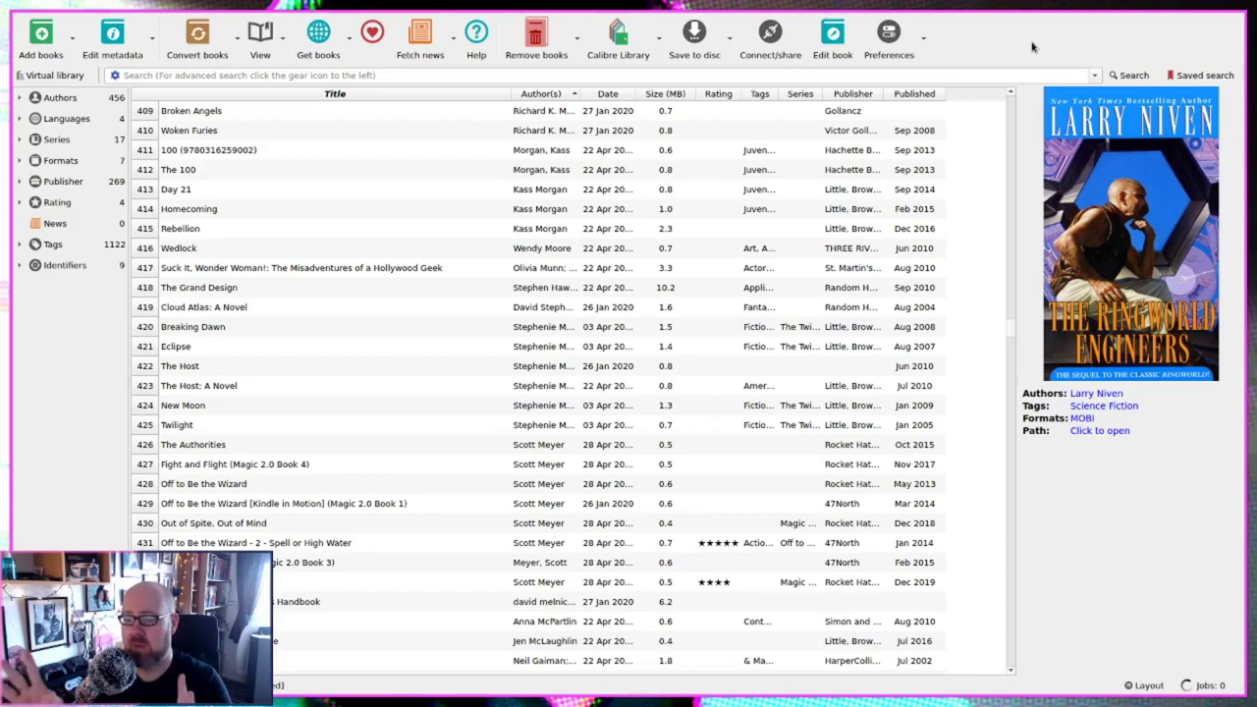
click(926, 37)
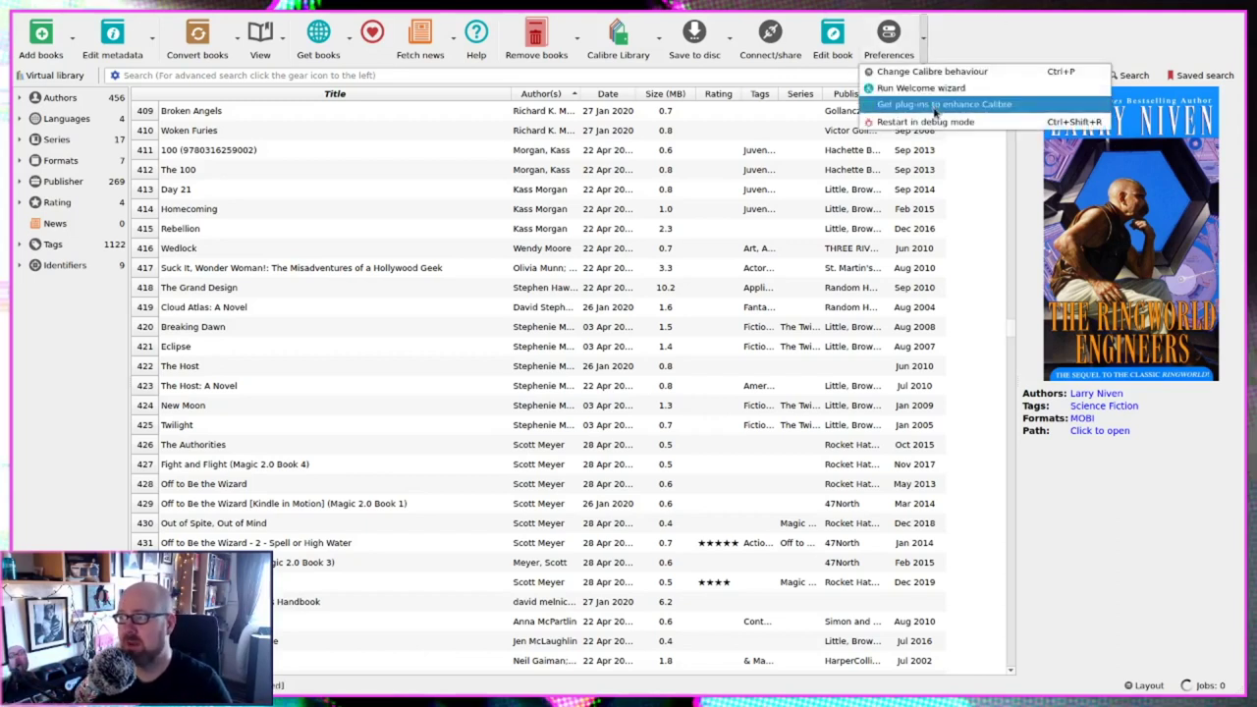
click(1065, 43)
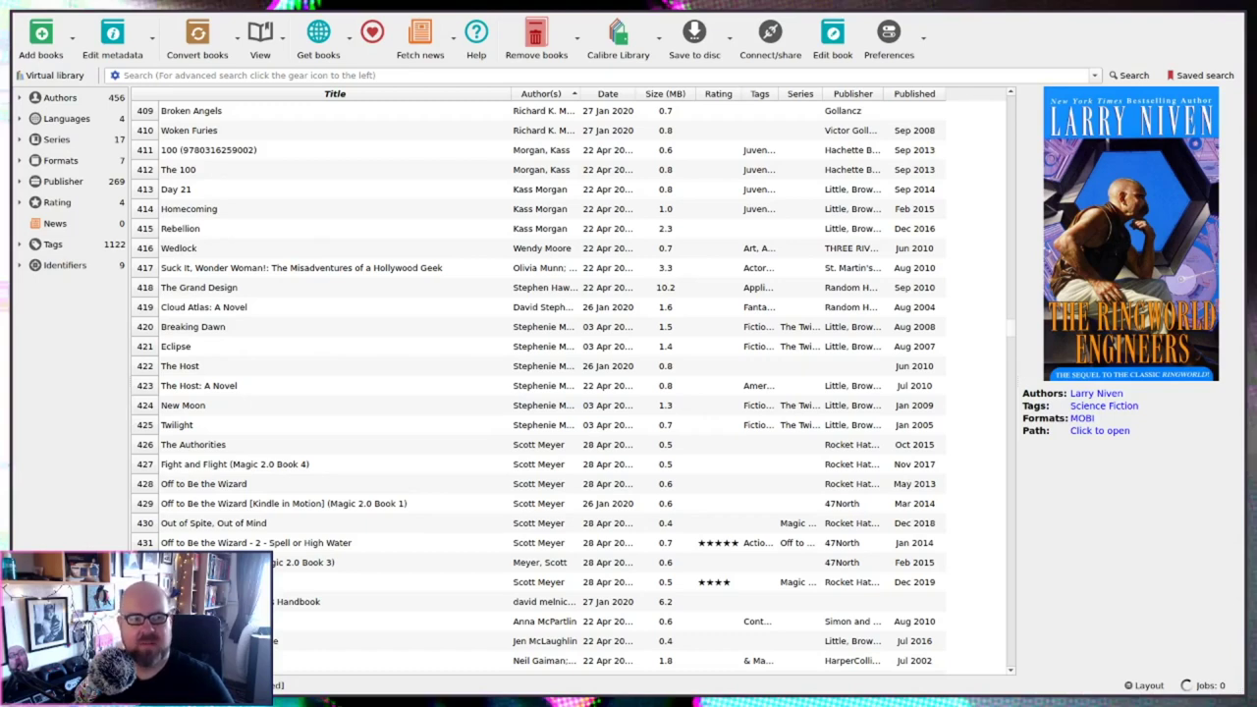
Switch to the file manager and look through the author folders in Calibre Library.
key(super+e)
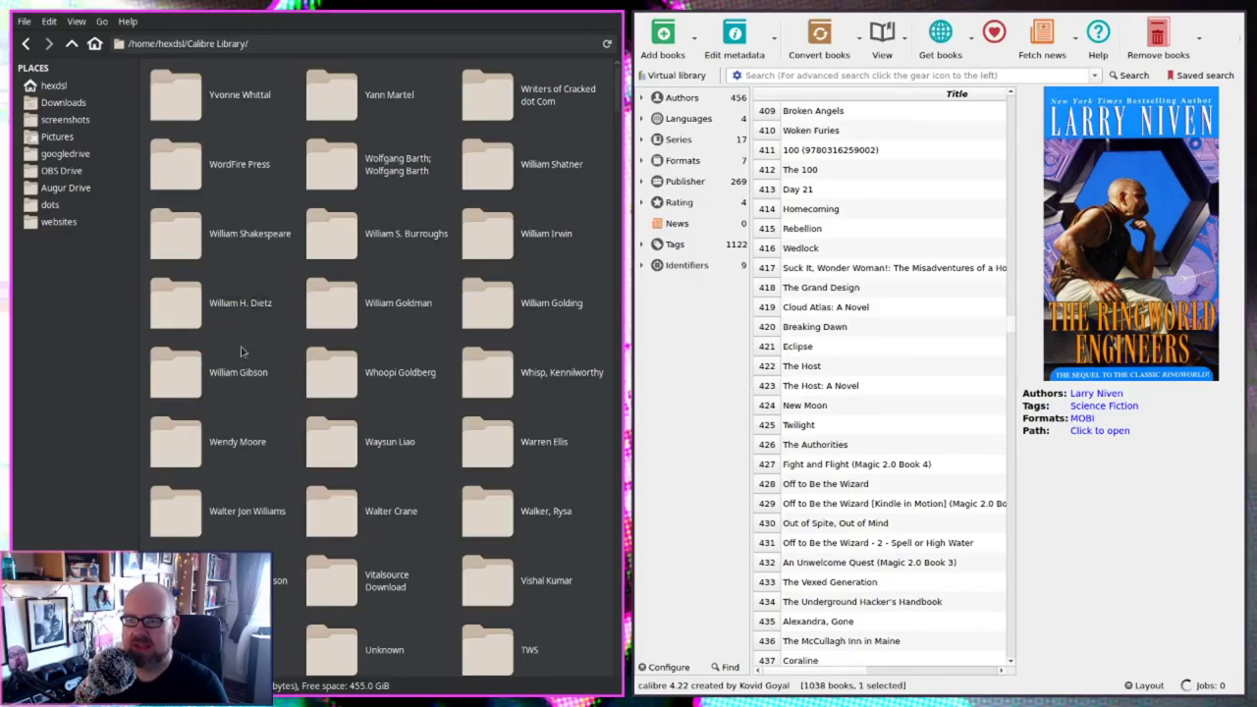
scroll(241, 352, down, 10)
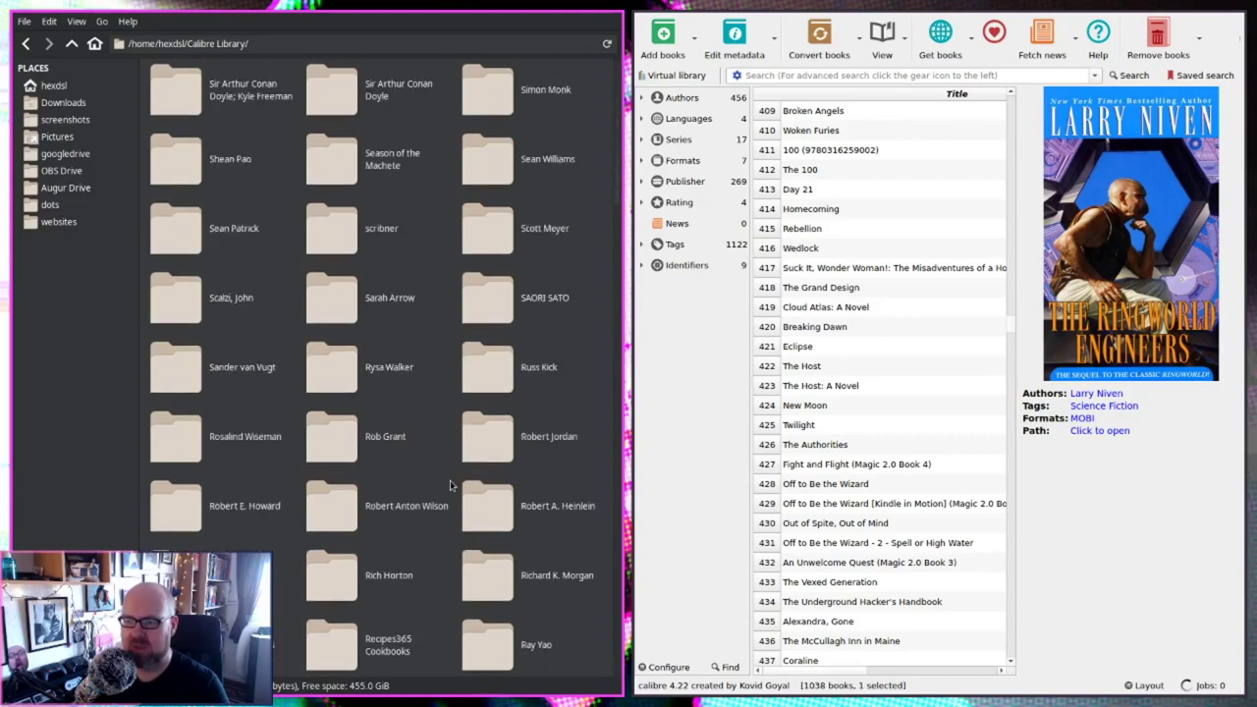
scroll(442, 481, down, 10)
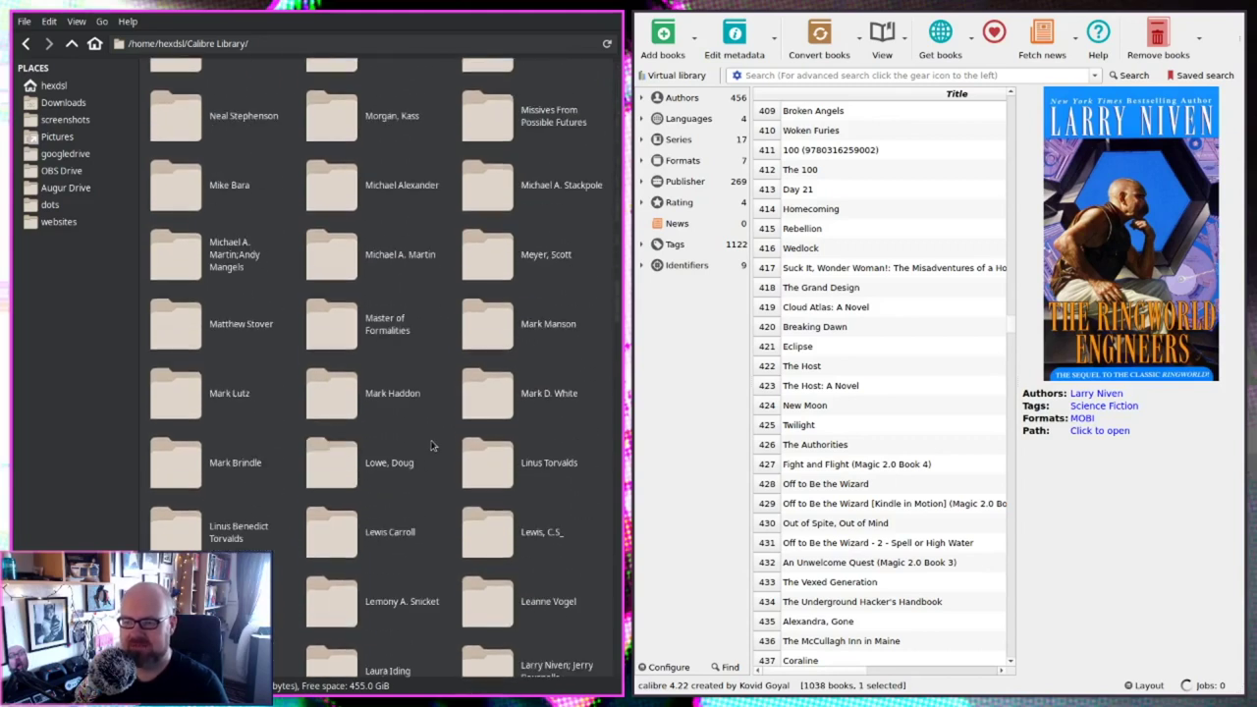
scroll(442, 443, up, 3)
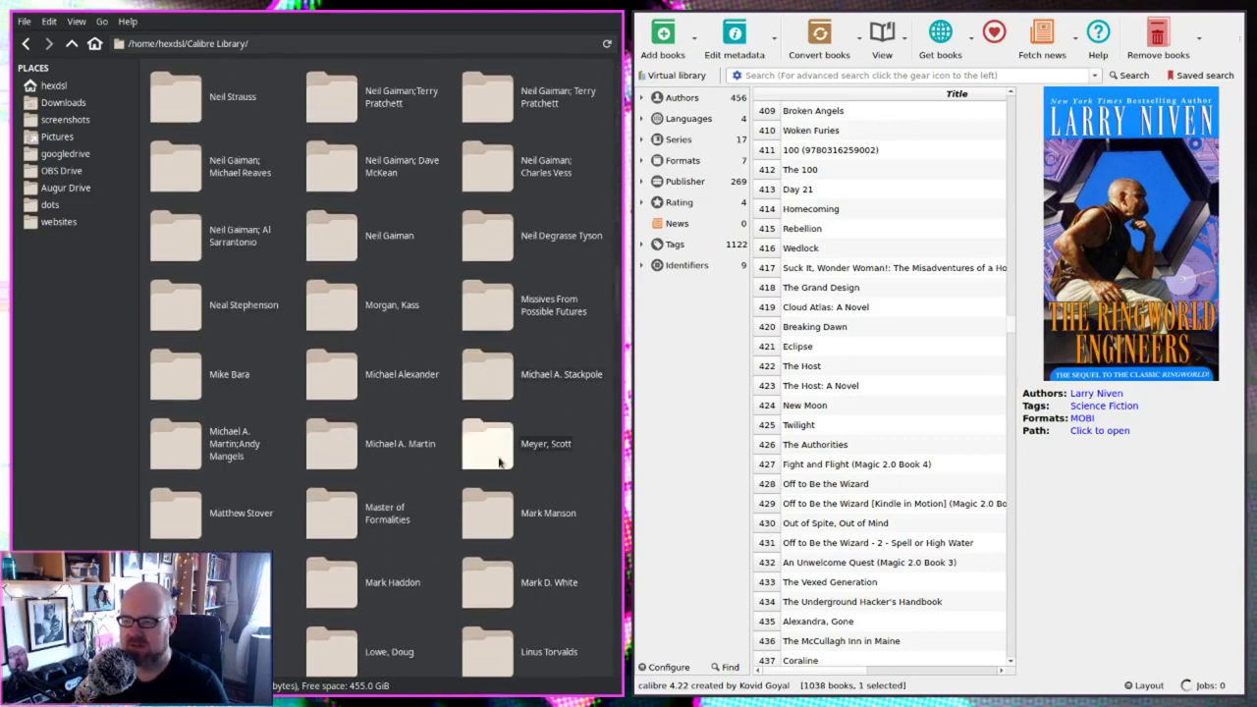
scroll(499, 481, up, 8)
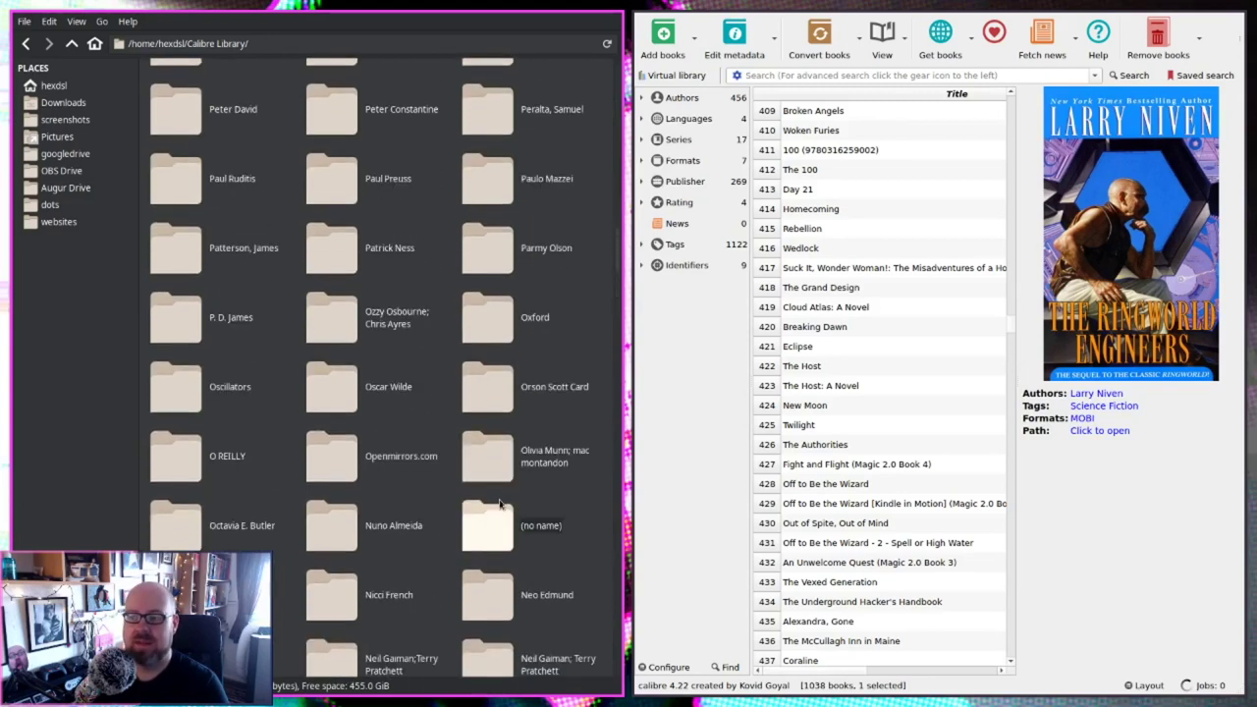
scroll(498, 503, up, 2)
Open the Just for Fun (382) folder under Linus Torvalds, examine its book files, and return to the Calibre Library folder.
scroll(511, 525, down, 5)
scroll(520, 546, down, 9)
double_click(500, 535)
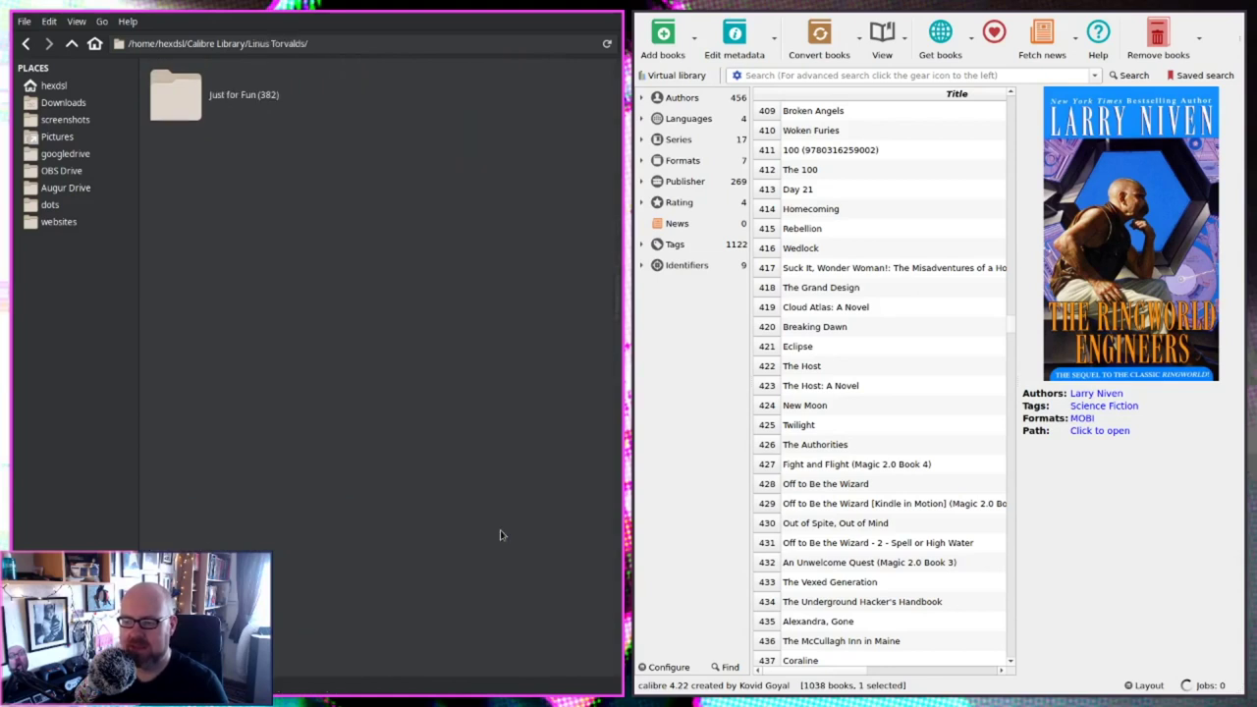
click(162, 116)
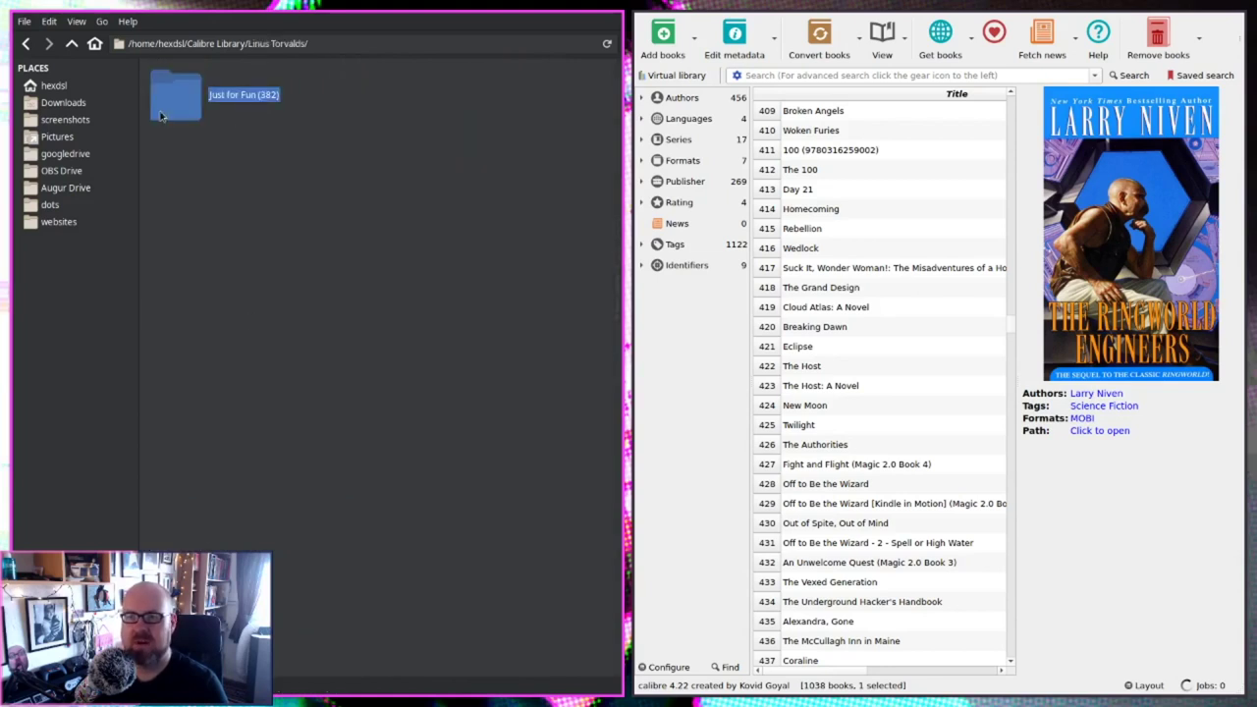
double_click(162, 116)
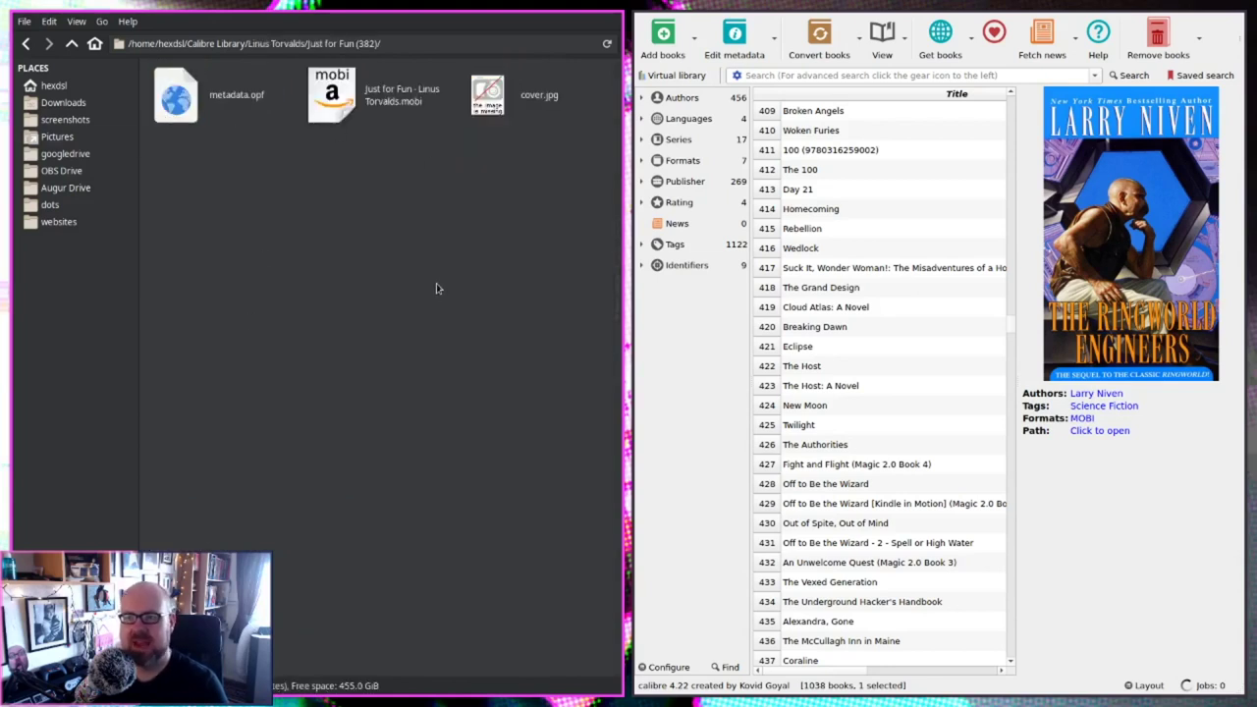
key(alt+Left)
key(alt+Left)
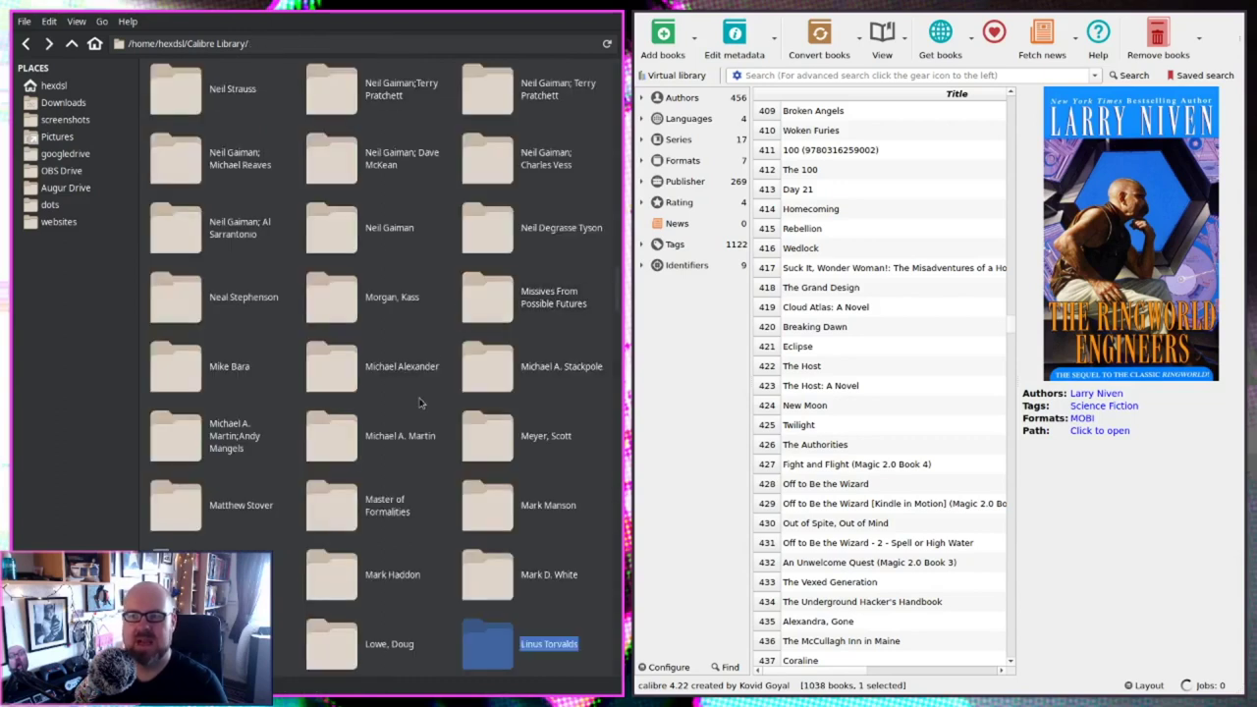
Close the file manager, return to calibre, and select Homecoming to view its details.
key(super+shift+c)
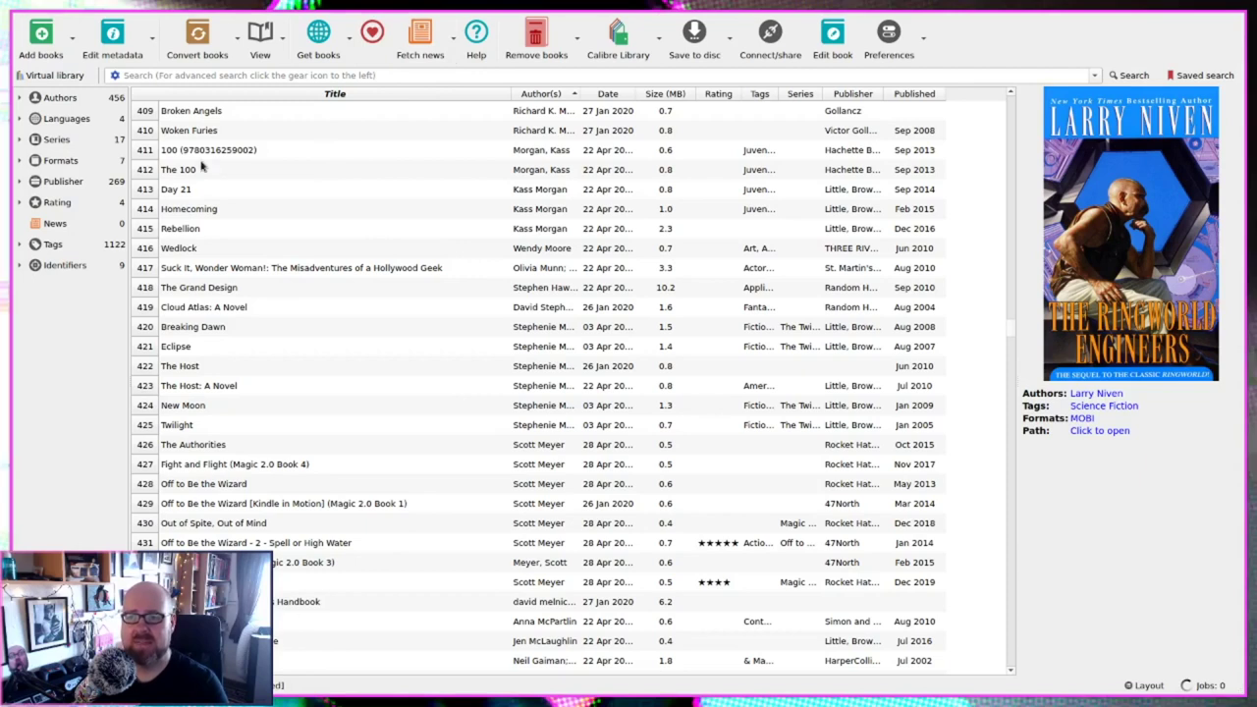
click(430, 214)
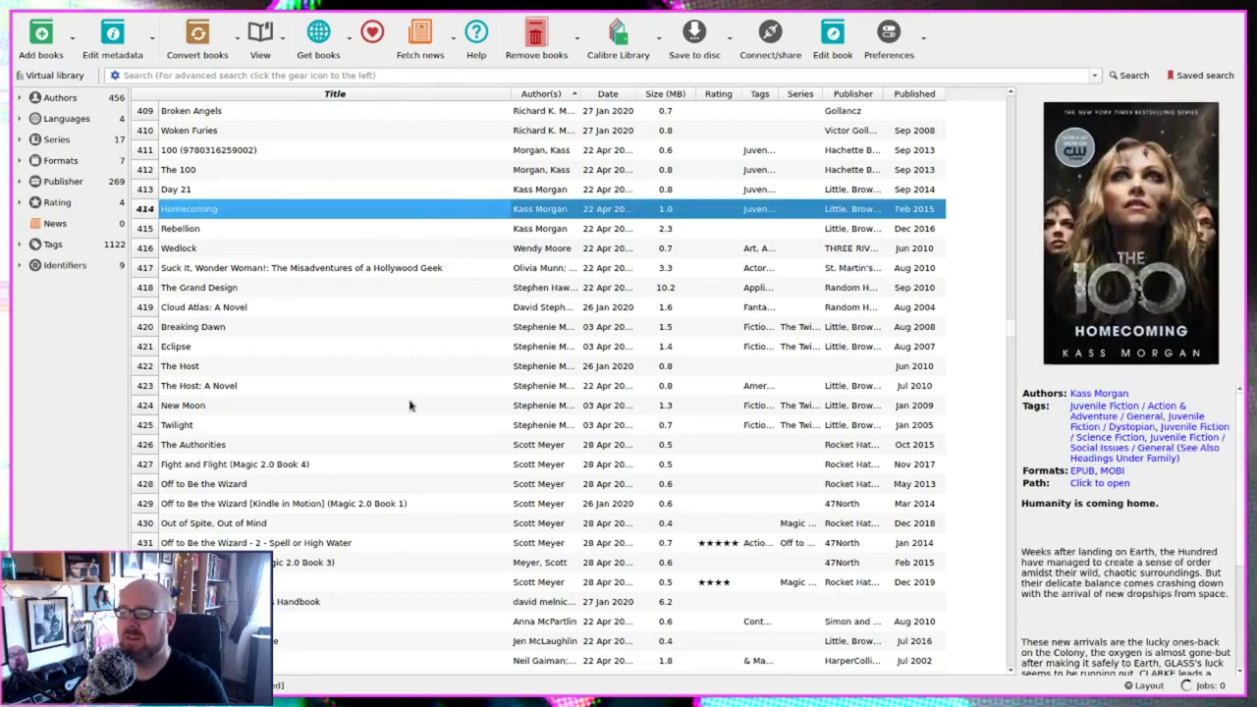
Select the books from Rebellion through New Moon, view the bulk conversion settings for MOBI output, and cancel without converting.
ctrl+click(410, 405)
click(324, 228)
shift+click(324, 405)
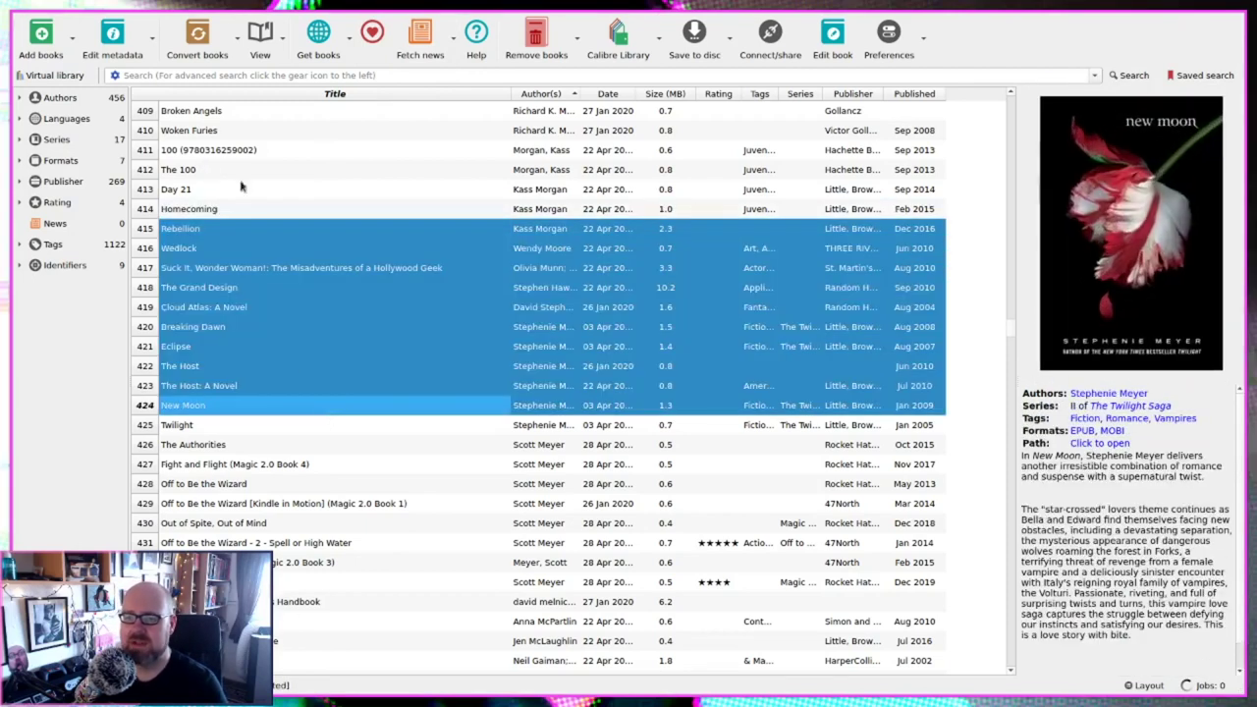
click(239, 54)
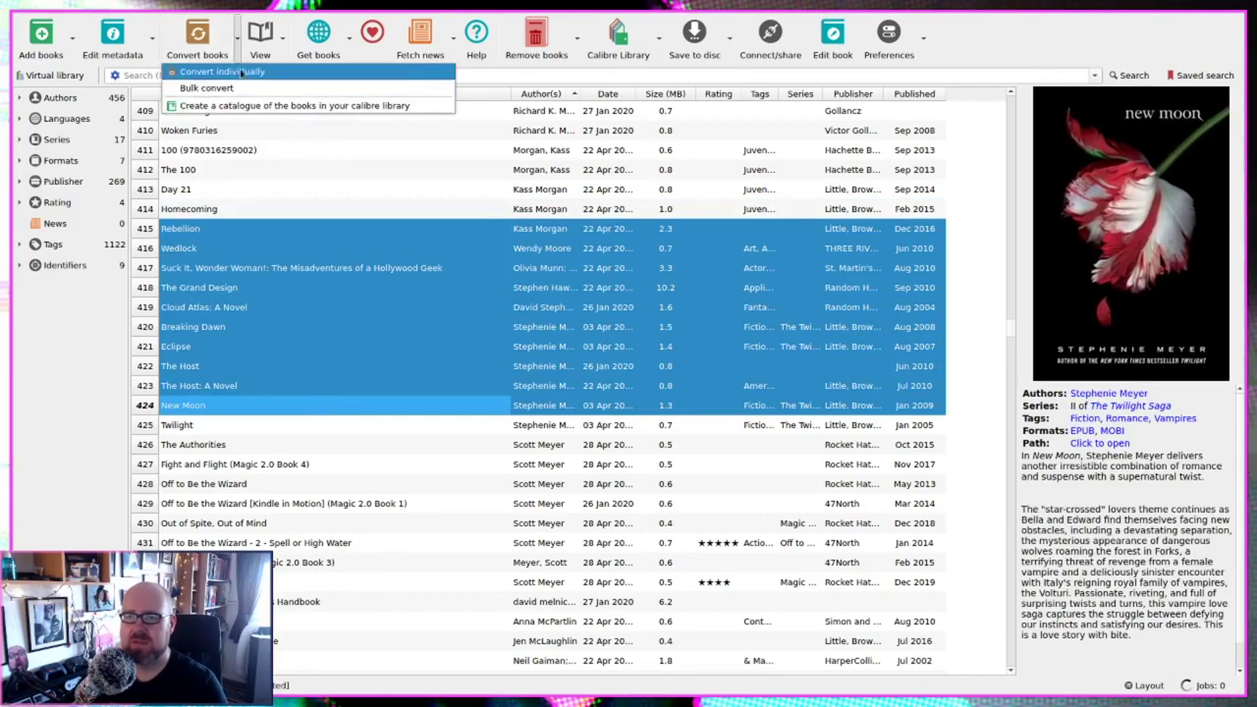
click(243, 89)
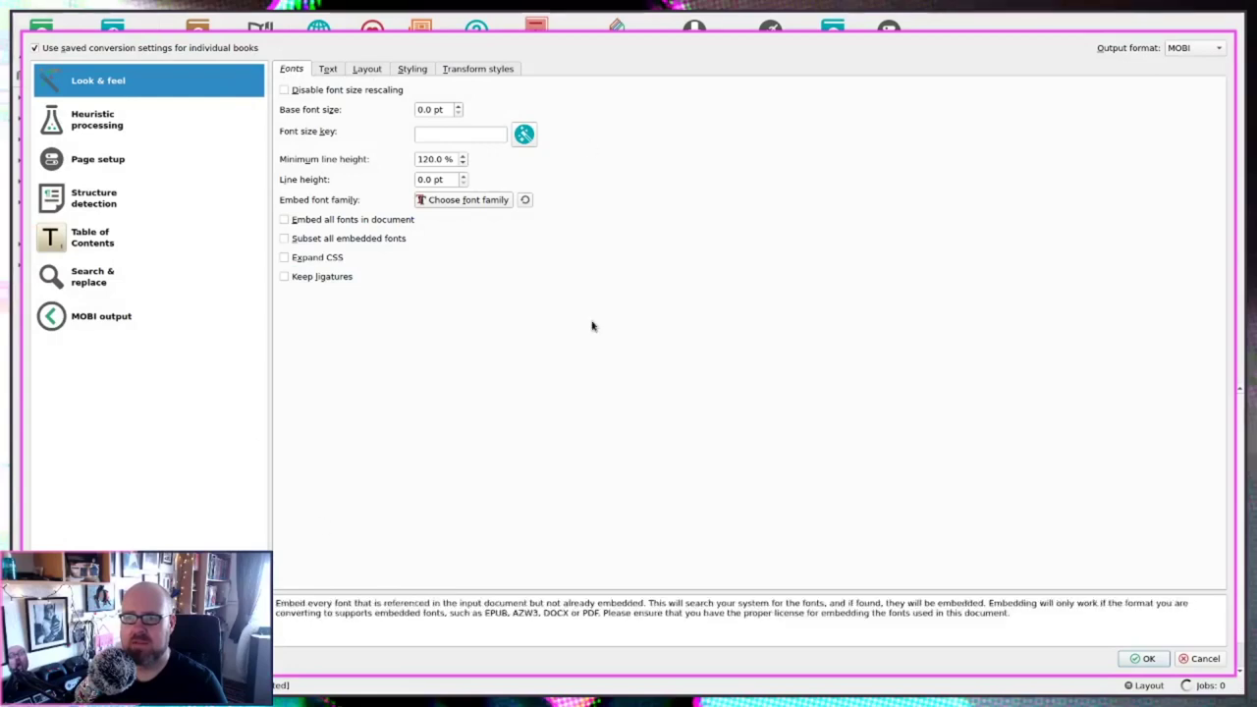
click(1192, 665)
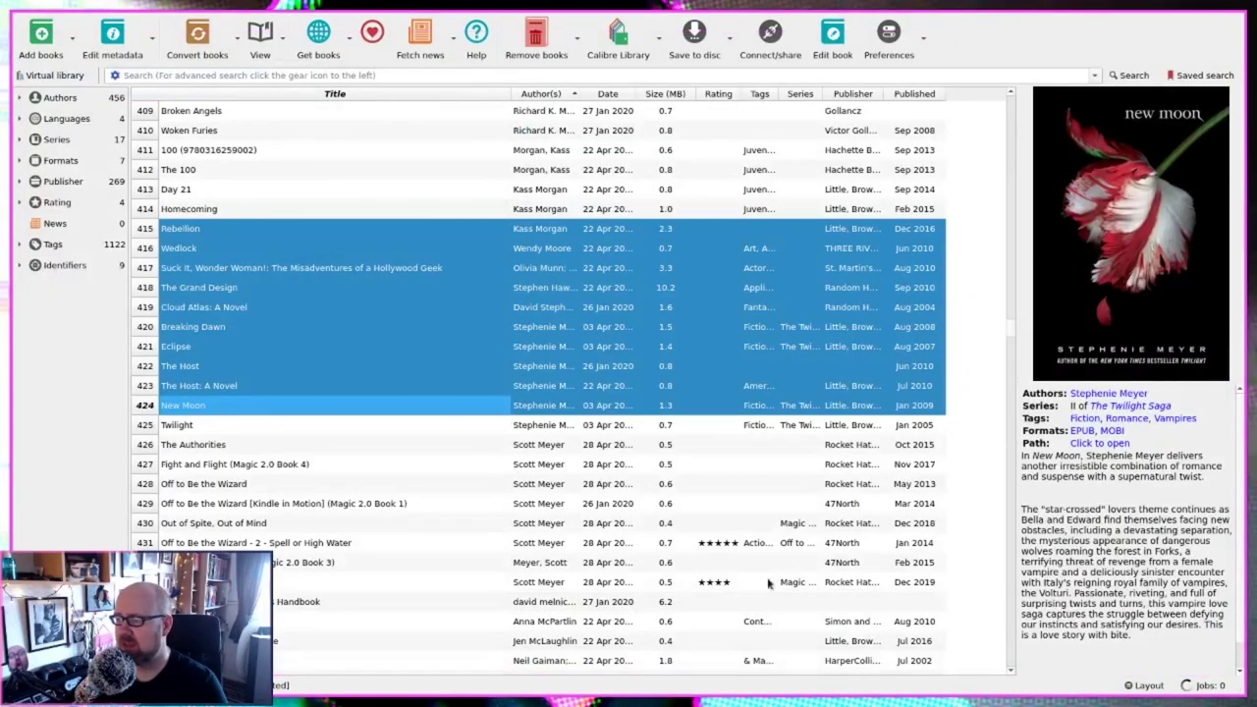
View the details of several individual books, including The Authorities, The Host and Off to Be the Wizard.
click(481, 447)
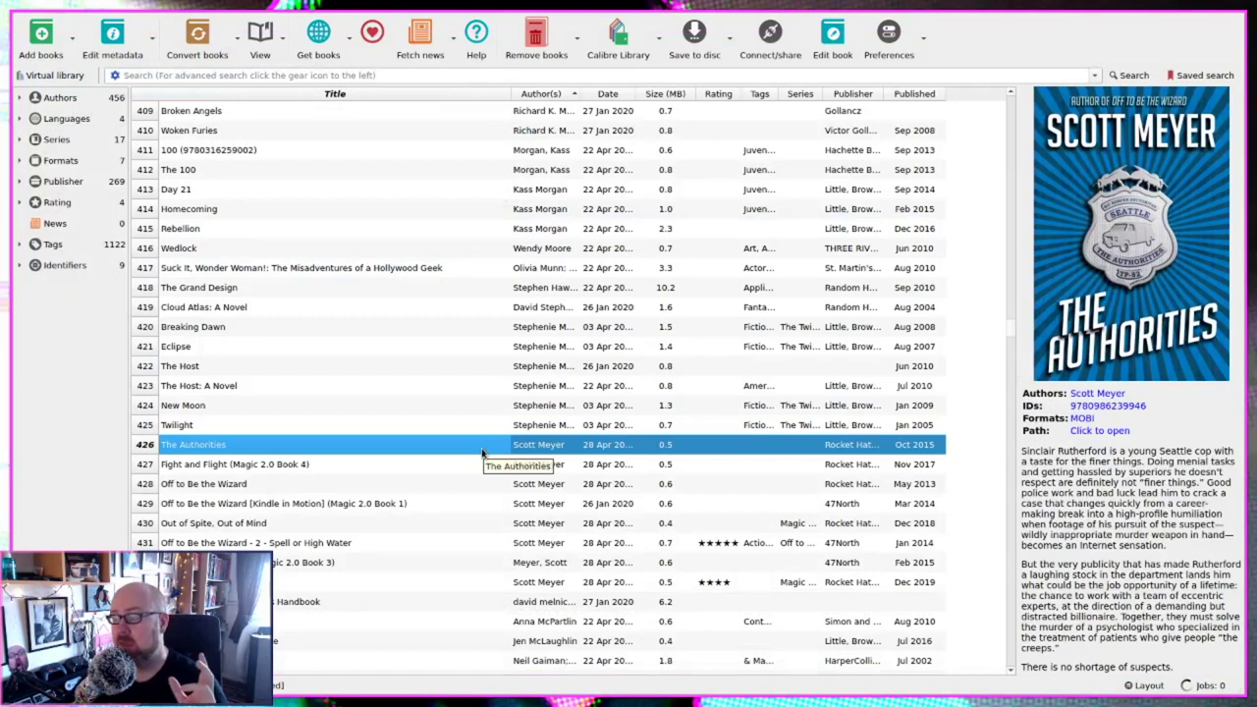
click(571, 329)
click(584, 366)
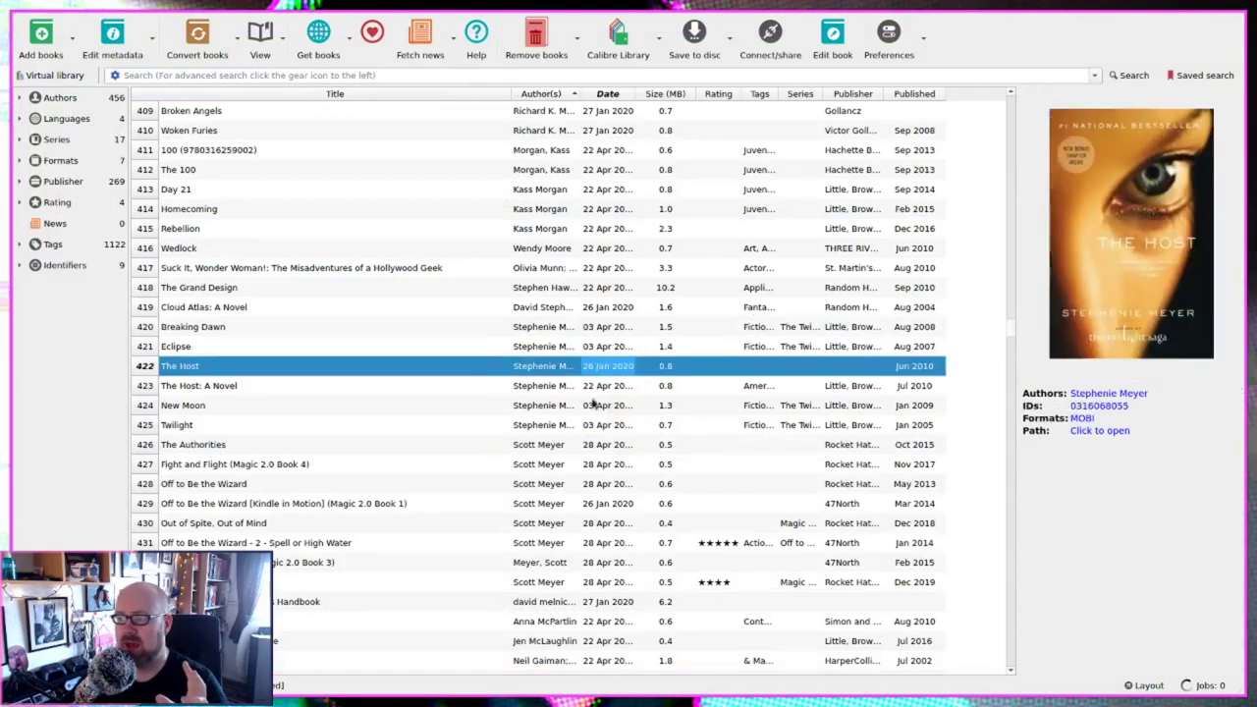
click(587, 445)
click(588, 481)
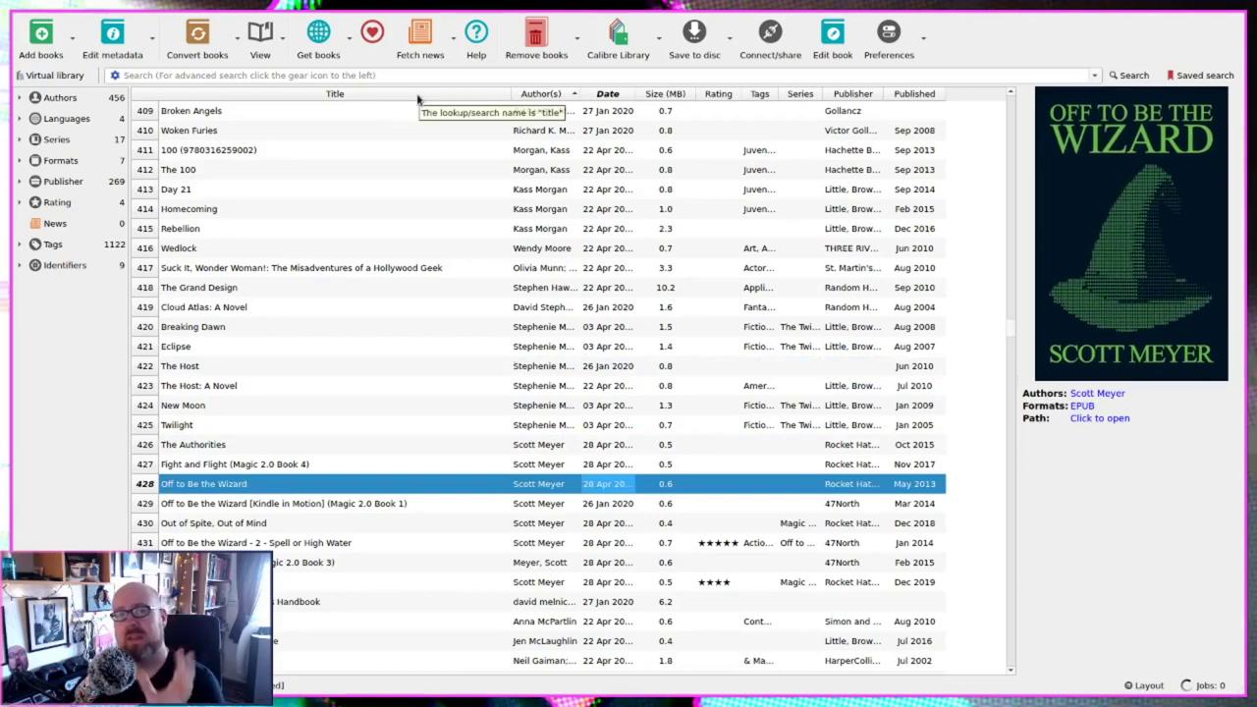
Browse further through the library and view the details of Beneath the Raptor's Wing, Coraline and An Unwelcome Quest.
scroll(410, 392, down, 5)
click(399, 463)
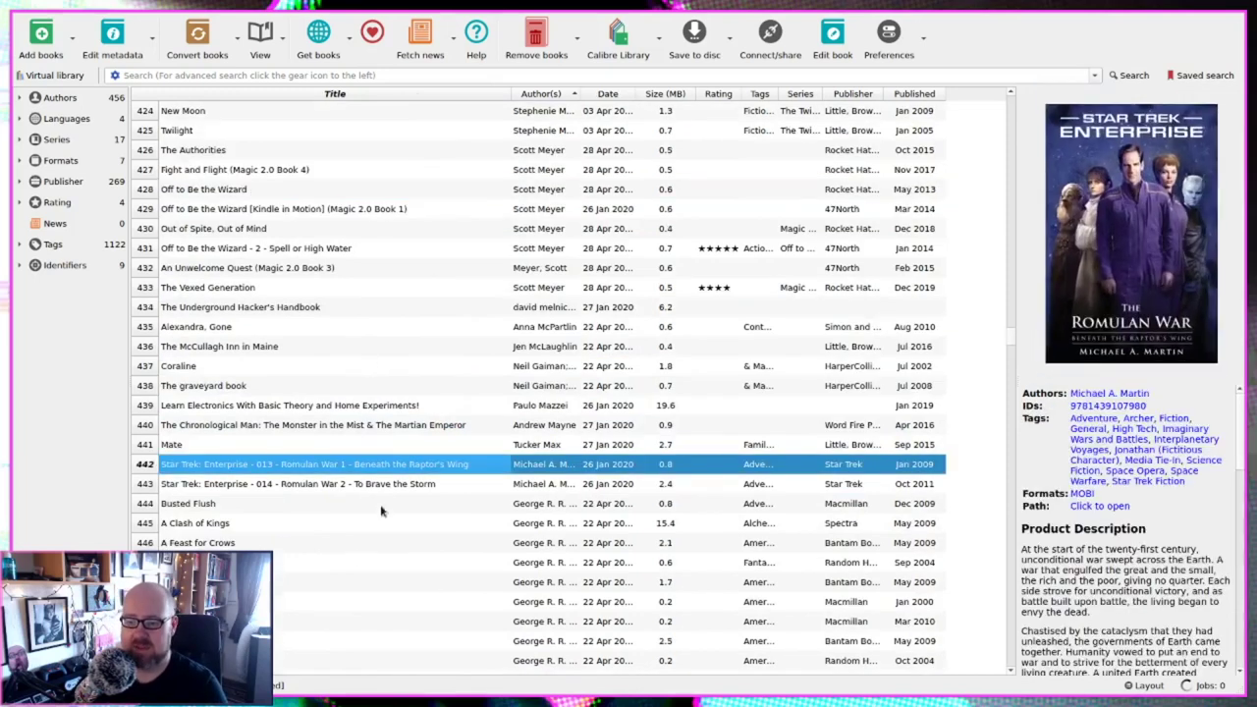
click(375, 365)
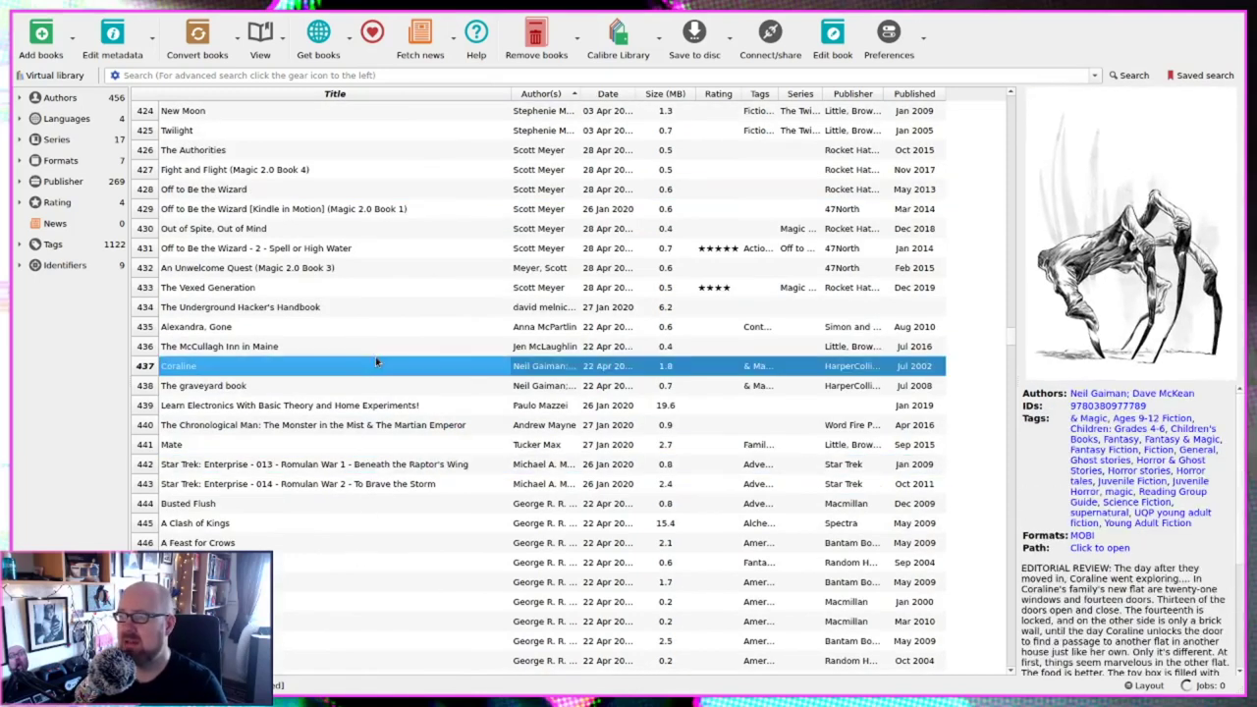
scroll(367, 282, up, 1)
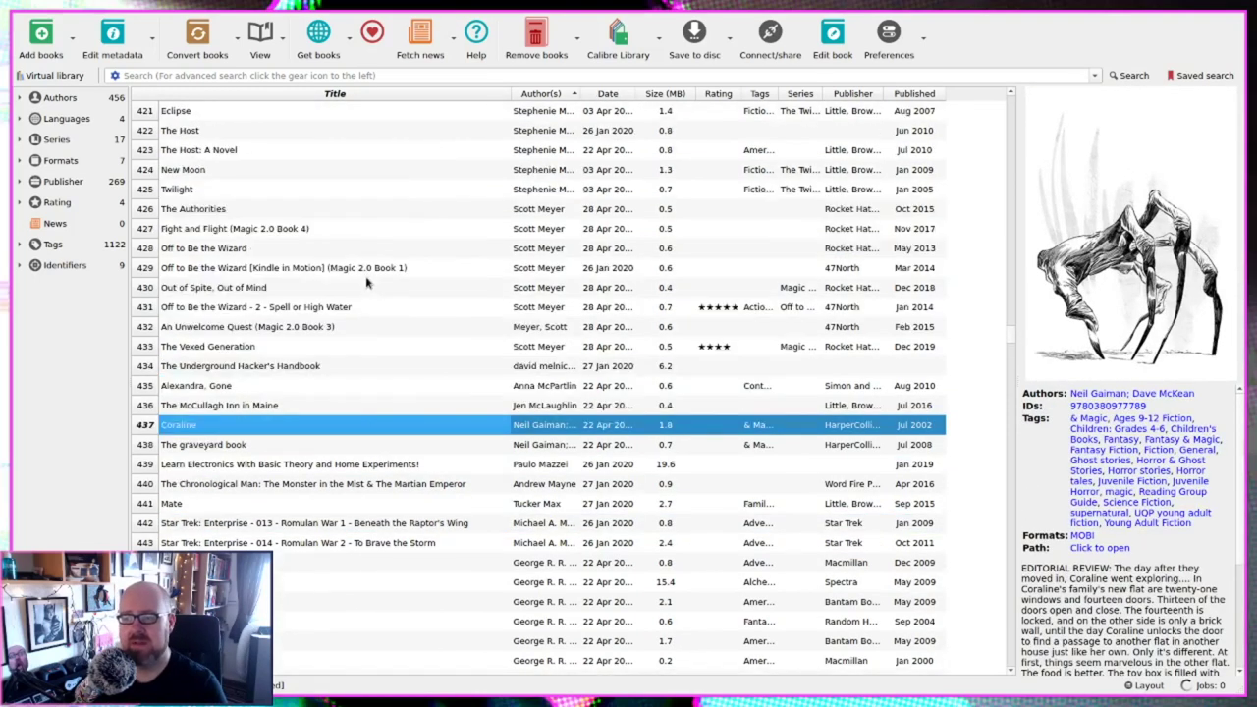
click(360, 328)
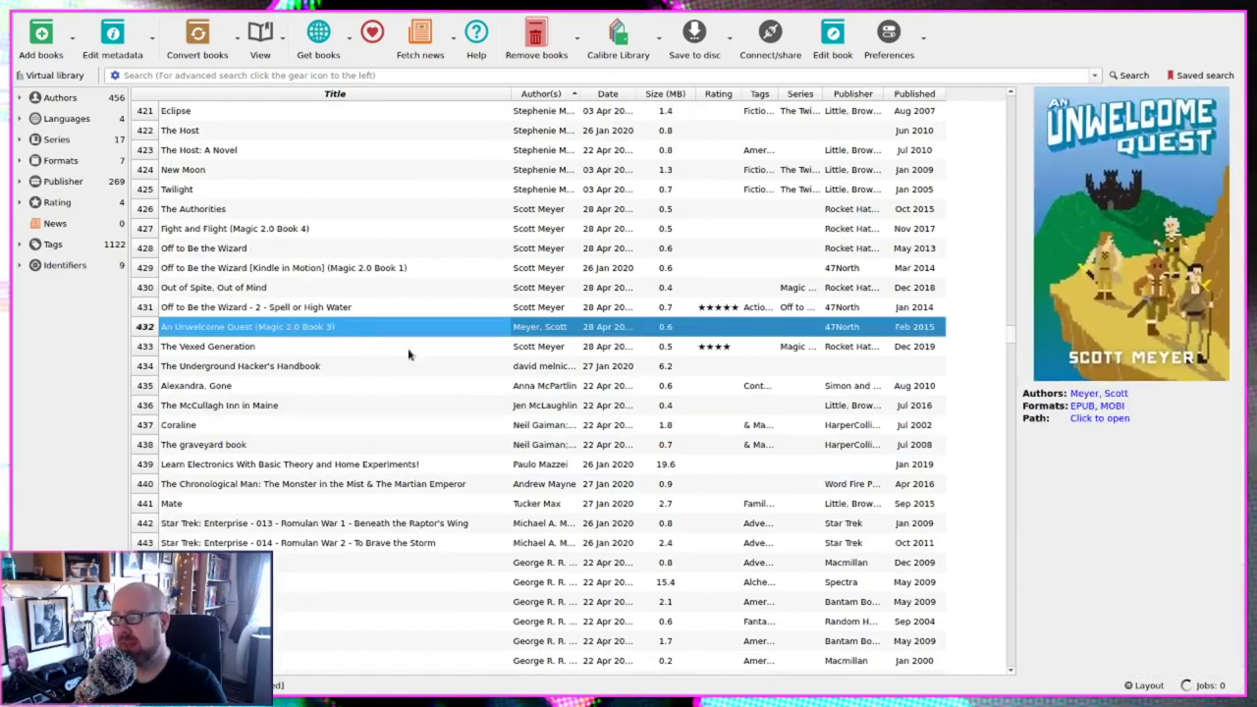